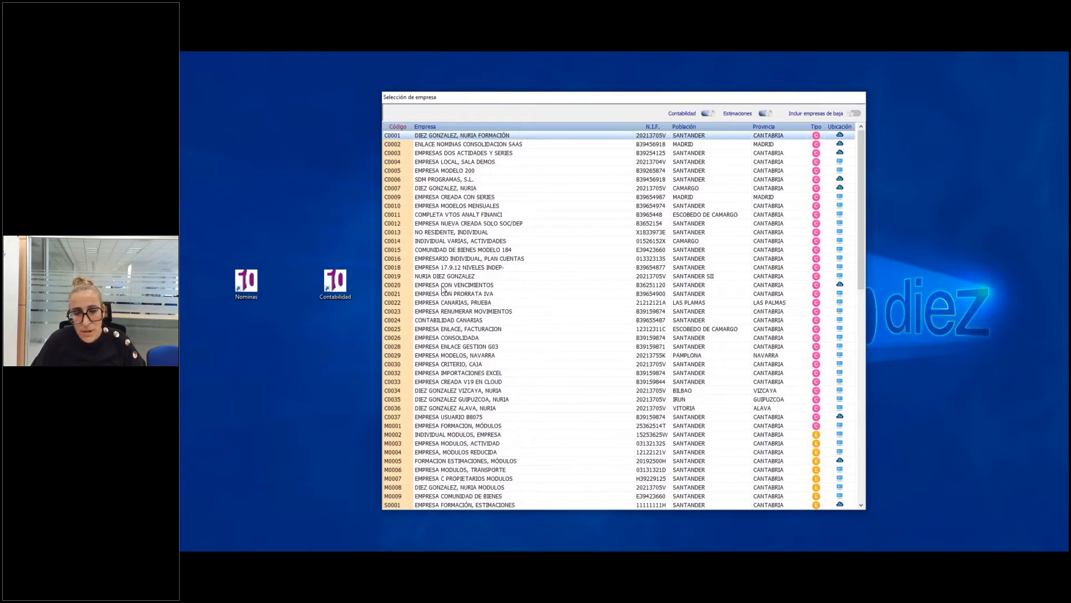
Open company C0001 and start a new issued invoice dated 15/01/2021
{"action": "double_click", "coordinate": [506, 139]}
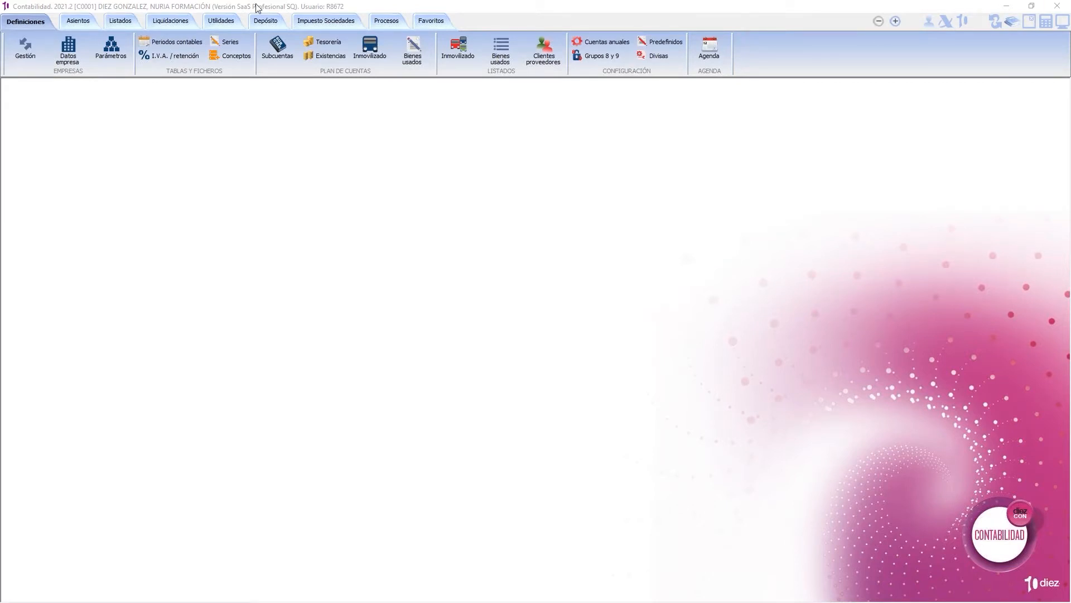
{"action": "left_click", "coordinate": [79, 23]}
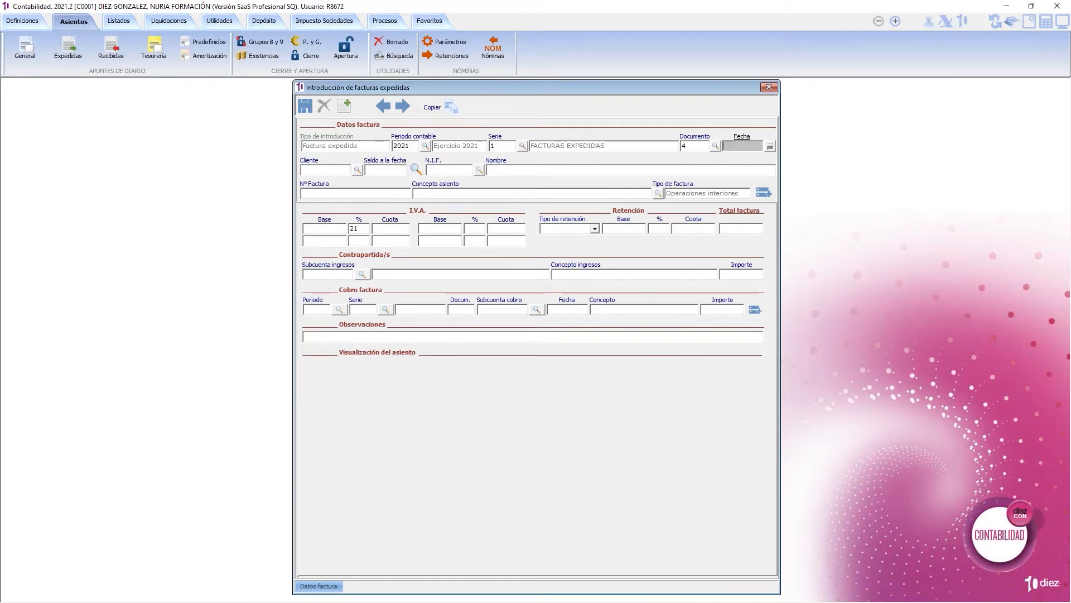
{"action": "type", "text": "1501"}
{"action": "key", "text": "Return"}
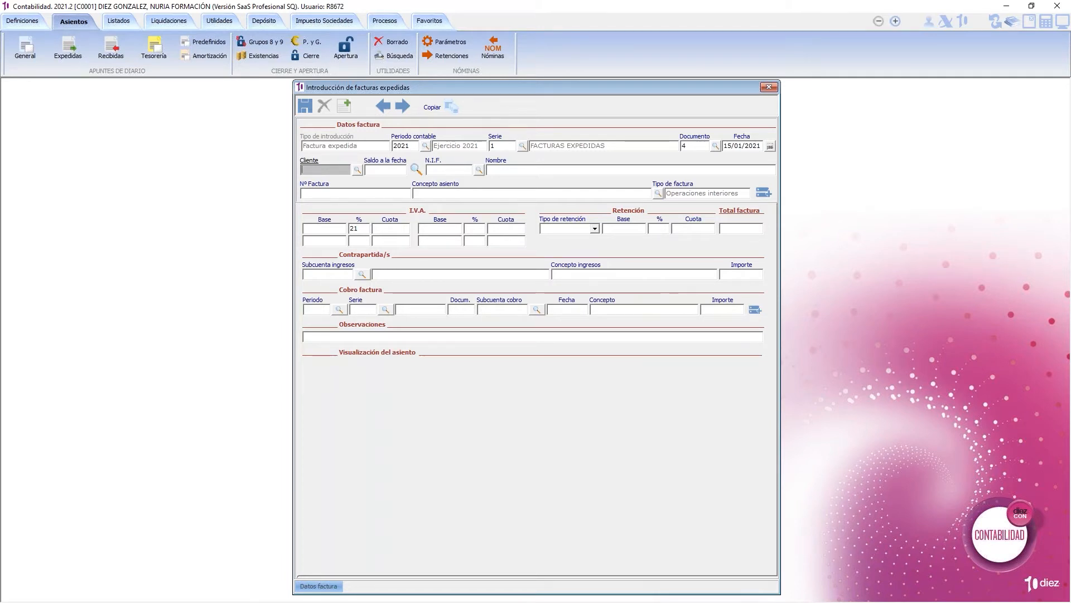
Fill in the invoice's customer using an abbreviated subaccount code, leaving the invoice number empty
{"action": "type", "text": "430"}
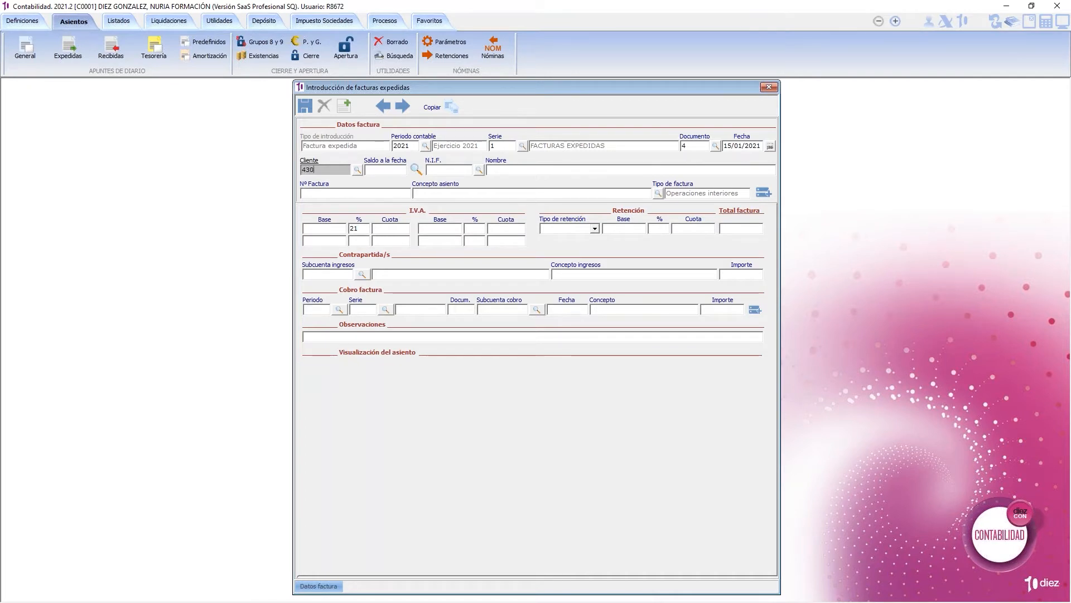
{"action": "type", "text": "1"}
{"action": "key", "text": "Return"}
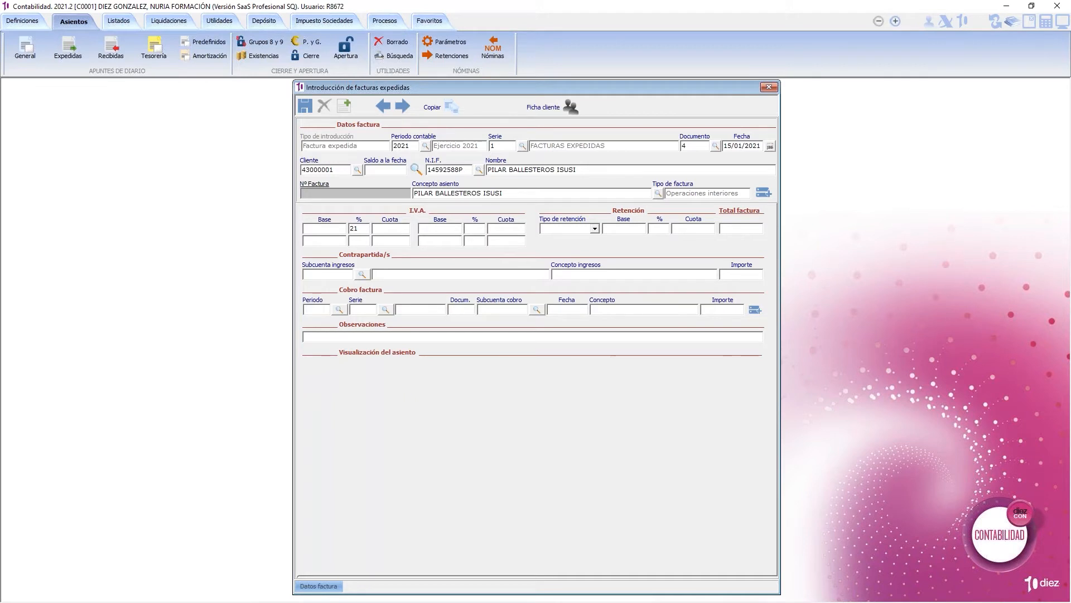
{"action": "key", "text": "Return"}
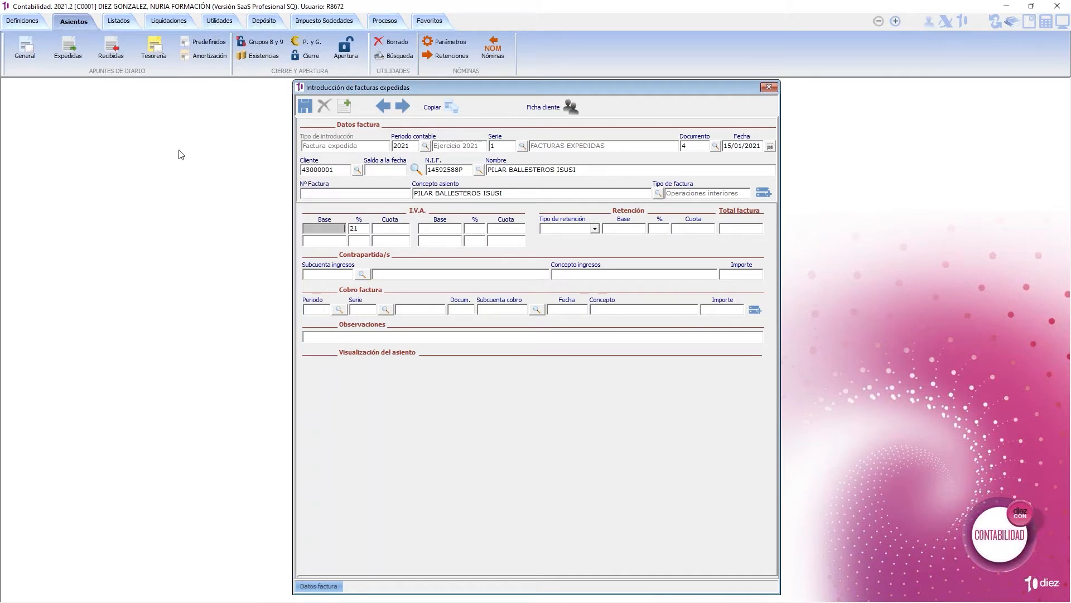
Replace the customer code with its dotted short form, leaving the invoice number empty
{"action": "left_click_drag", "start_coordinate": [339, 170], "coordinate": [232, 169]}
{"action": "type", "text": "4"}
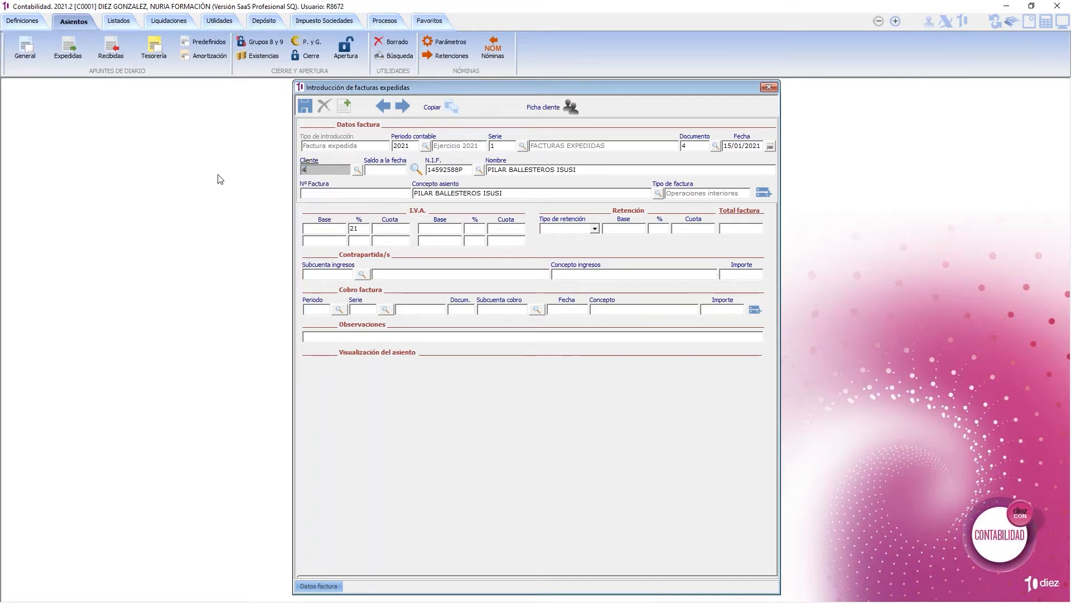
{"action": "type", "text": "30.1"}
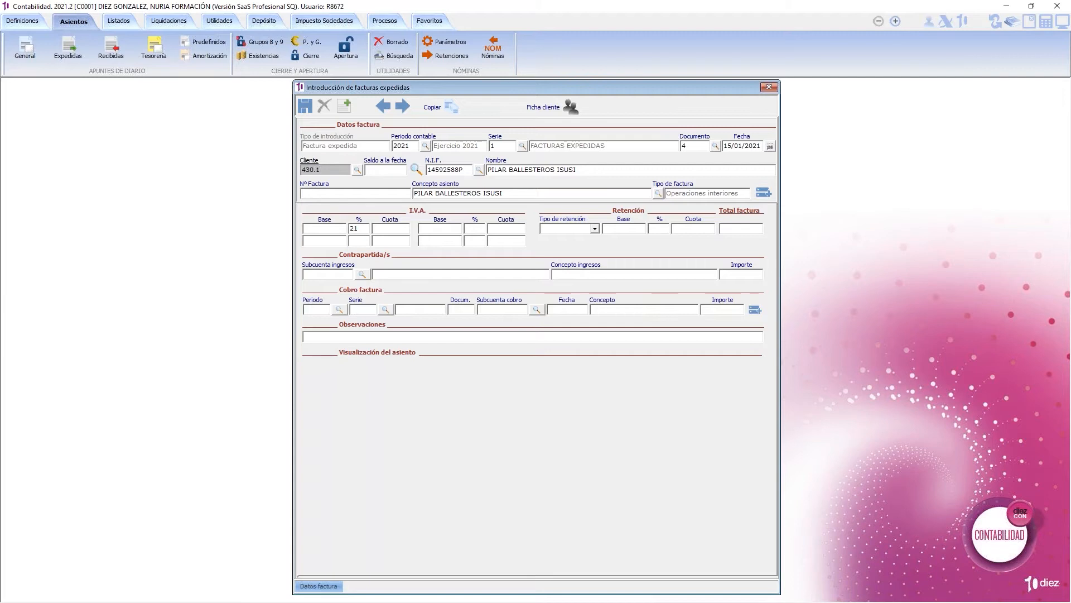
{"action": "key", "text": "Return"}
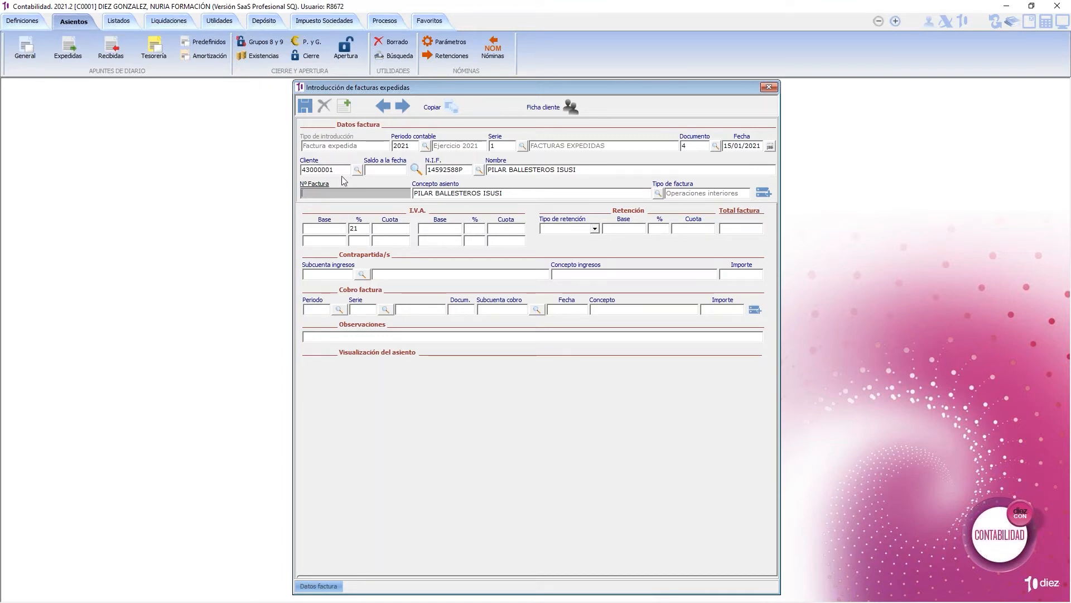
{"action": "key", "text": "Return"}
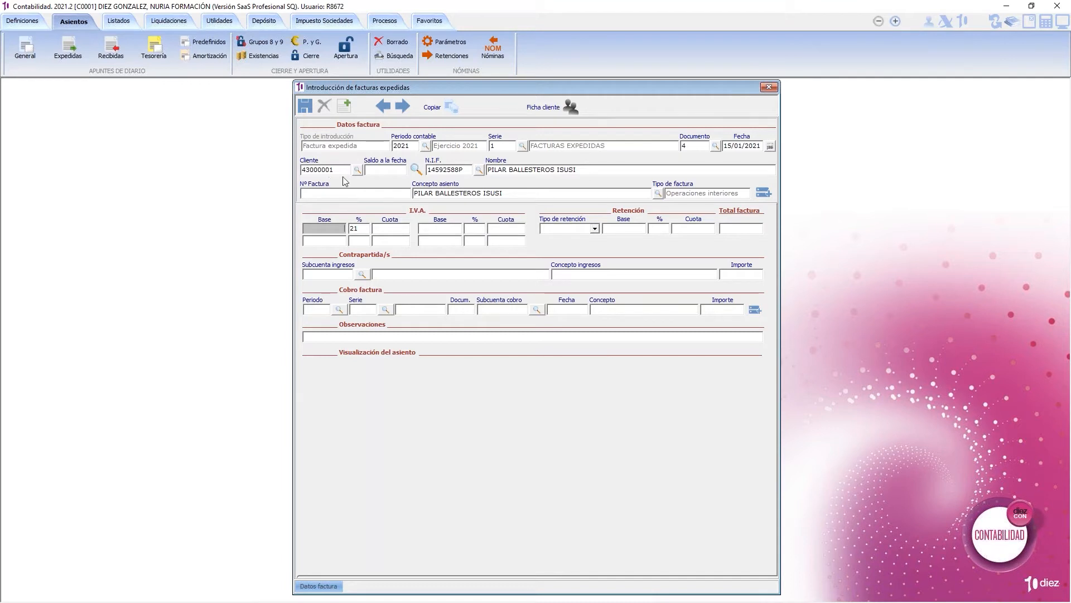
Clear the customer and choose CAFETERIA BAR SANCHEZ LLATA from the customer list, jumping to entries starting with C
{"action": "left_click_drag", "start_coordinate": [342, 170], "coordinate": [232, 162]}
{"action": "key", "text": "Delete"}
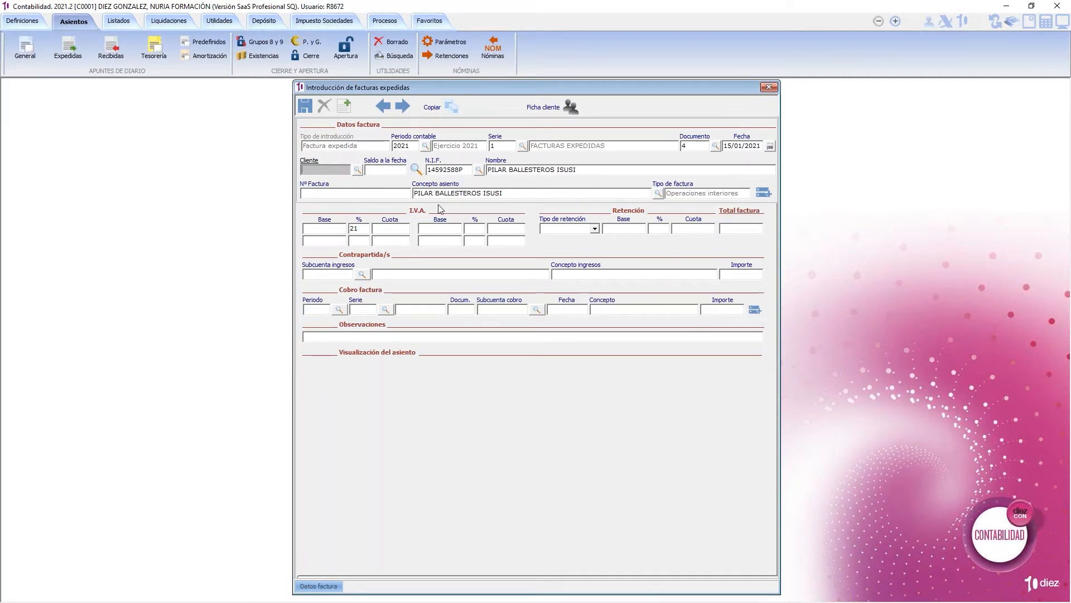
{"action": "left_click", "coordinate": [357, 170]}
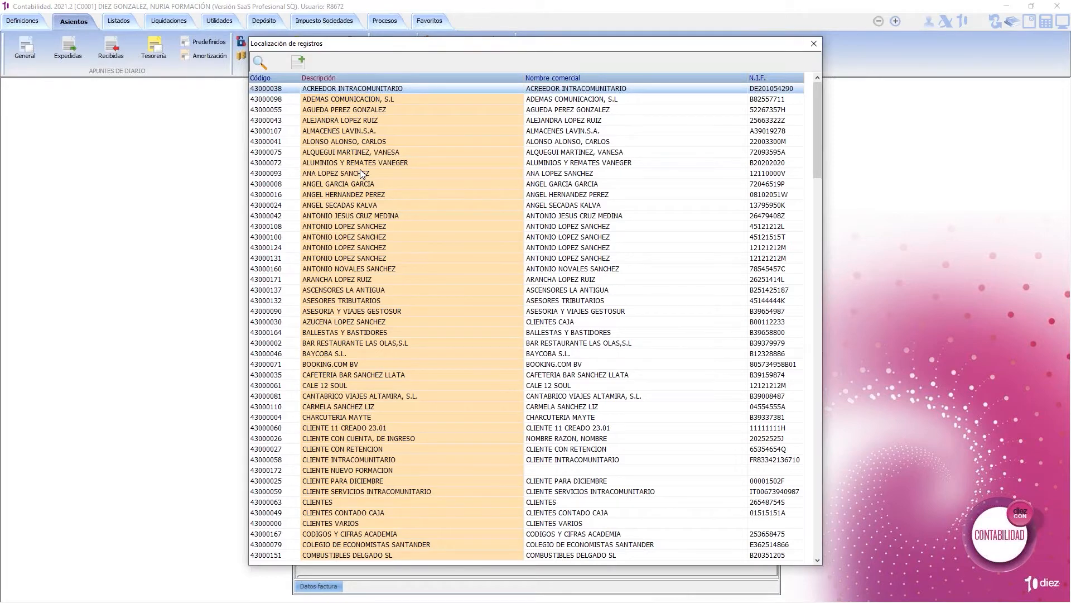
{"action": "type", "text": "c"}
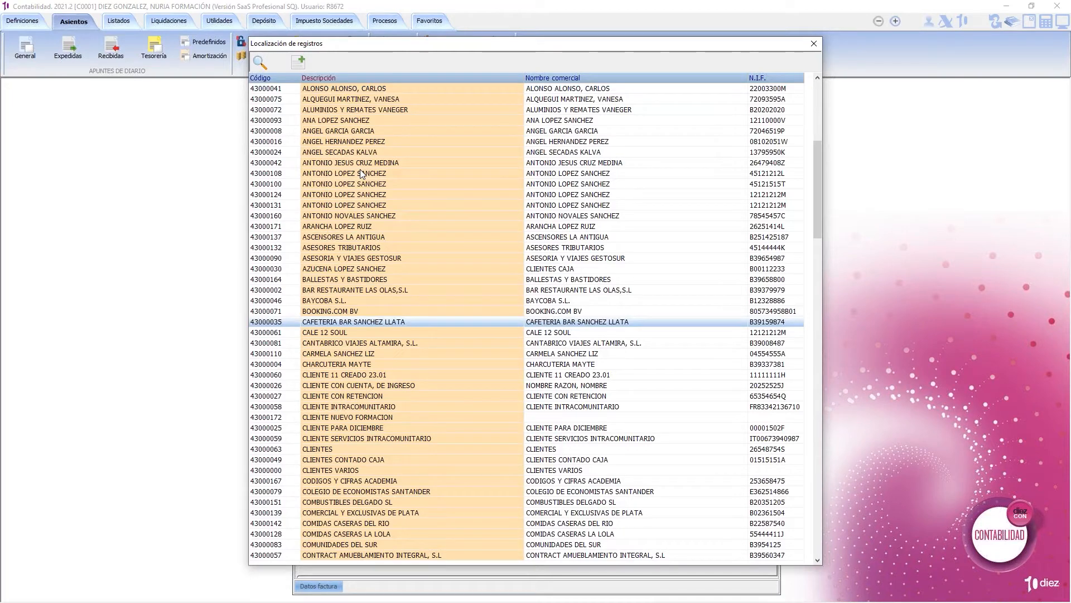
{"action": "key", "text": "Return"}
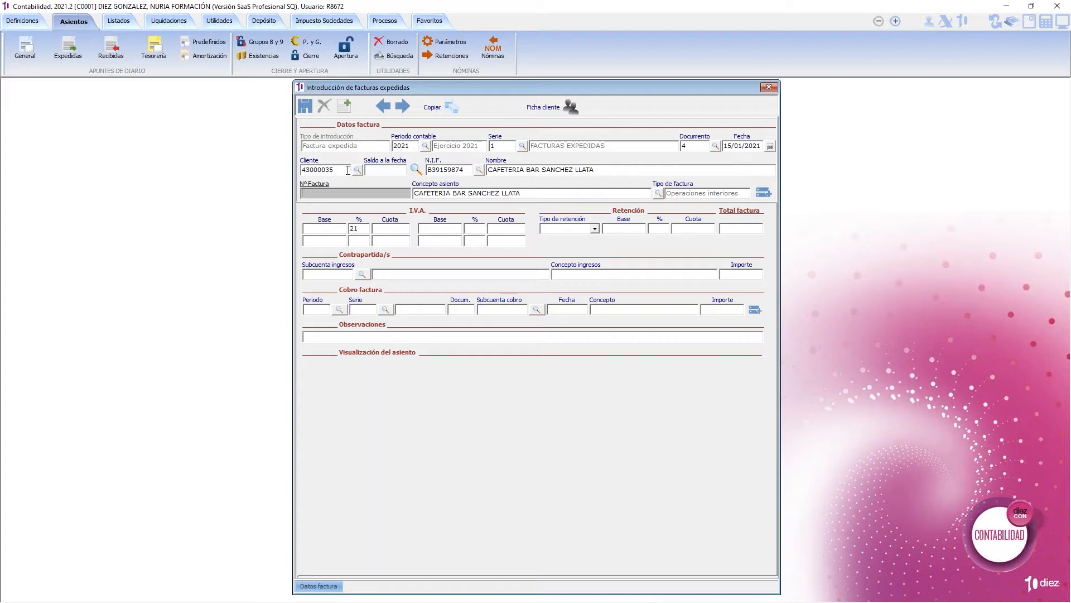
{"action": "key", "text": "Return"}
Replace the customer with the individual found by searching the customer list for their first name
{"action": "left_click", "coordinate": [307, 169]}
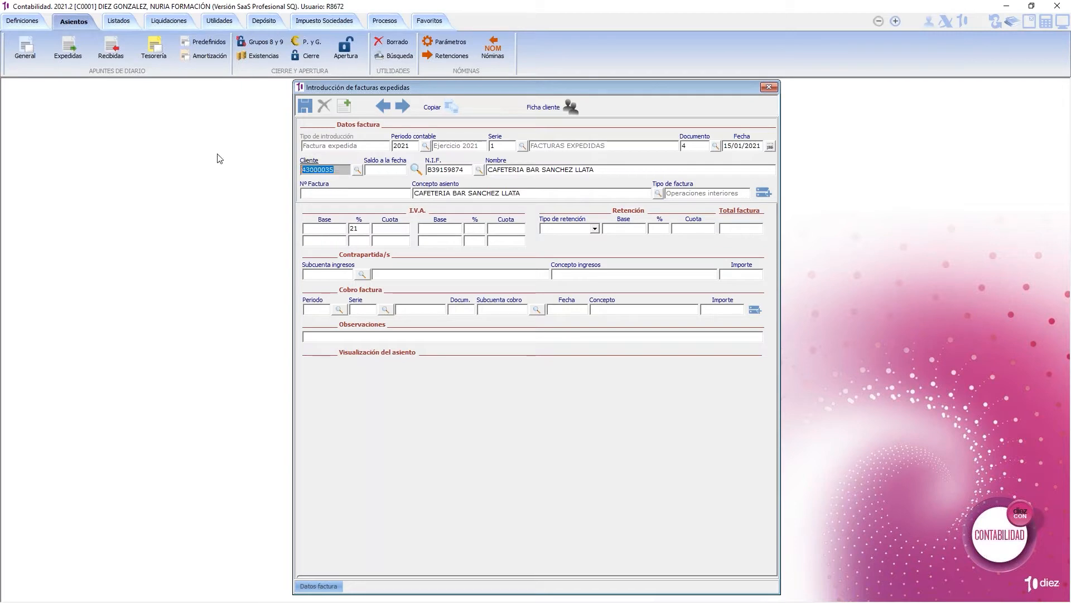
{"action": "key", "text": "BackSpace"}
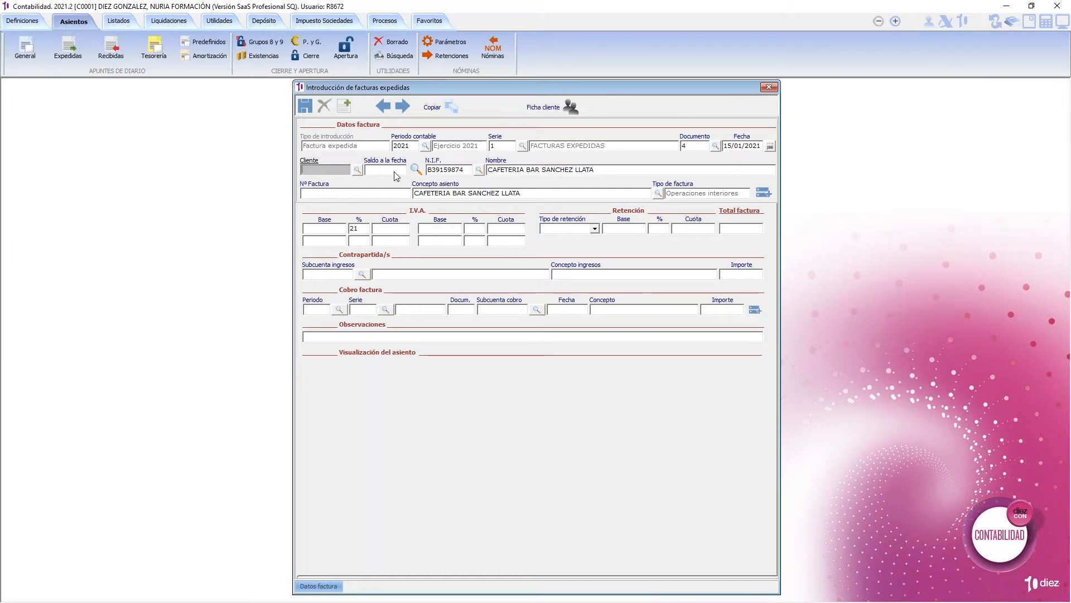
{"action": "key", "text": "Return"}
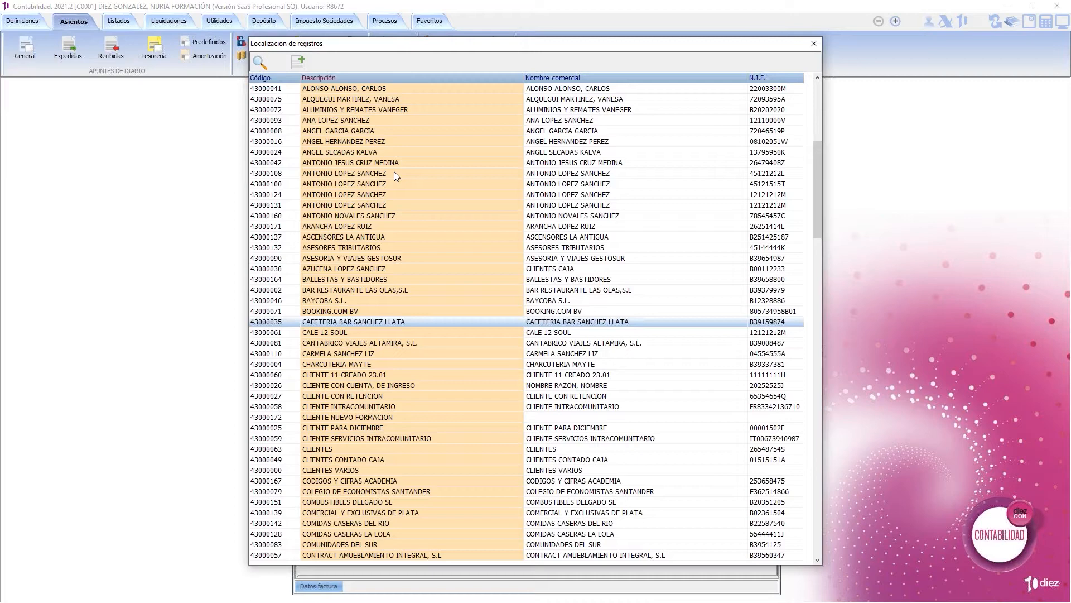
{"action": "key", "text": "ctrl+f"}
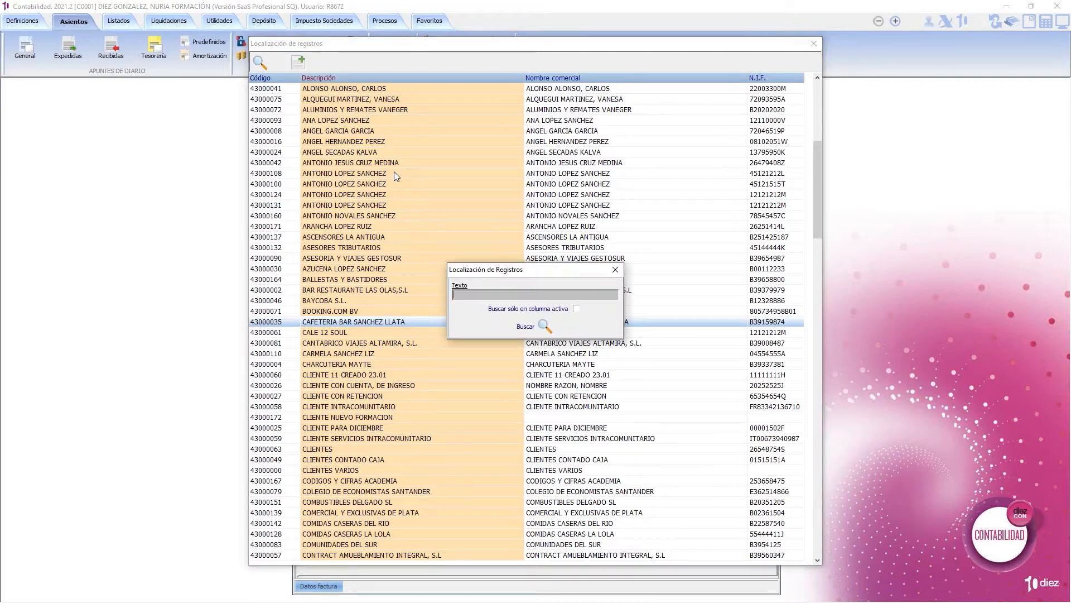
{"action": "type", "text": "VANESA"}
{"action": "key", "text": "Return"}
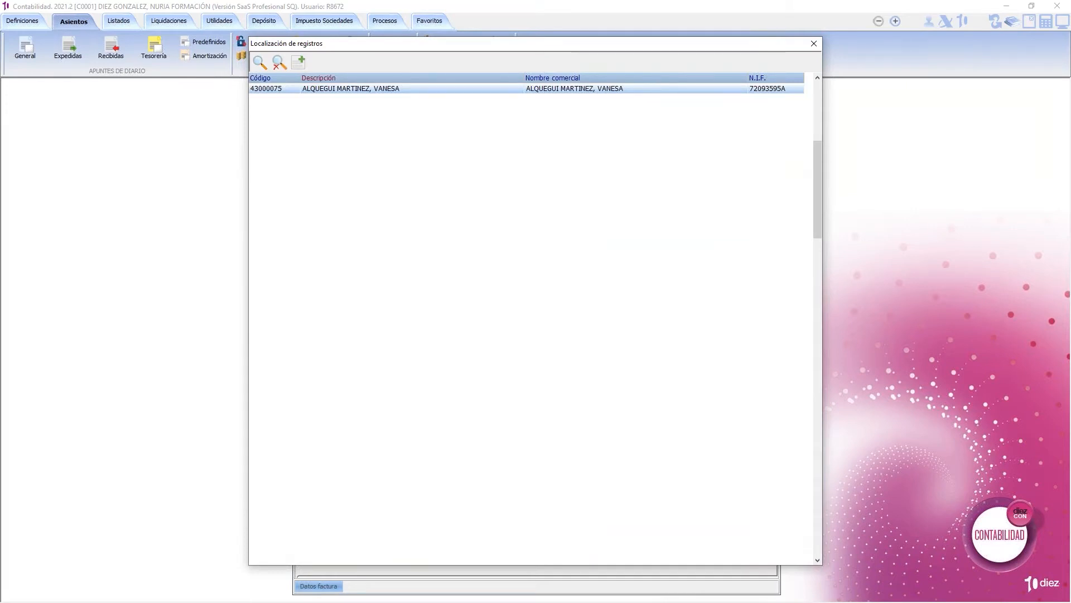
{"action": "key", "text": "Return"}
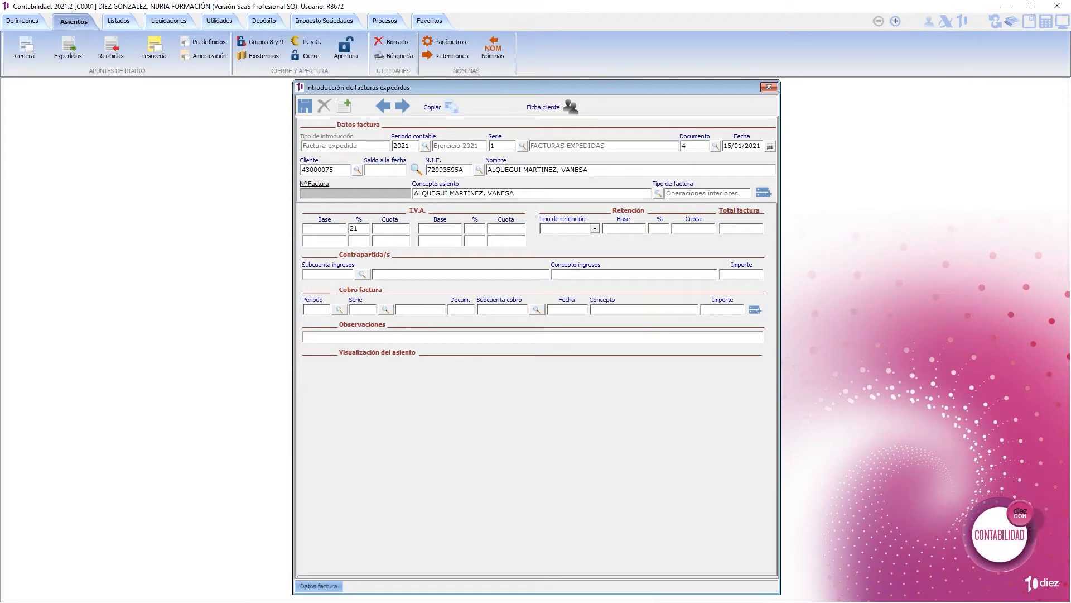
Set the invoice number to 1.4 and the VAT base to 500
{"action": "type", "text": "1.4"}
{"action": "key", "text": "Return"}
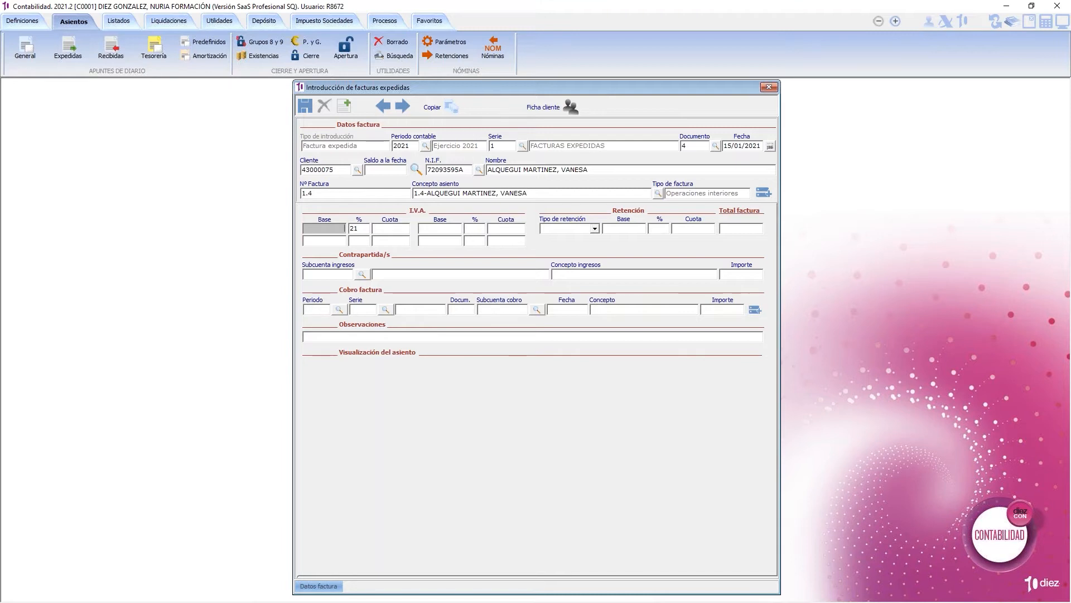
{"action": "key", "text": "Tab"}
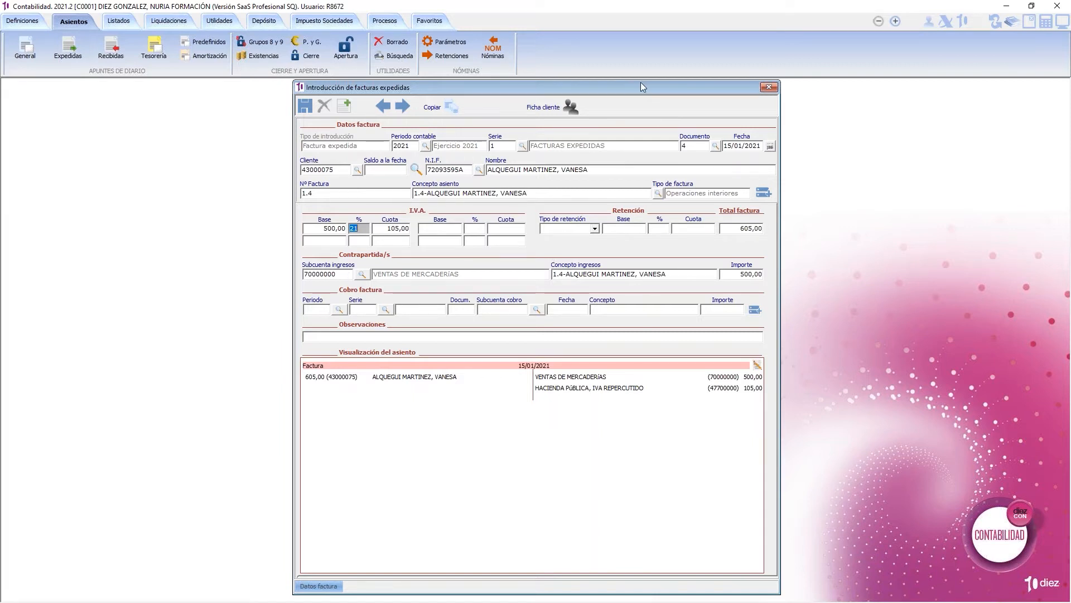
Examine the predefined settings of the FACTURAS EXPEDIDAS series in the company parameters, including the available VAT types and the income subaccount
{"action": "left_click_drag", "start_coordinate": [640, 87], "coordinate": [865, 85]}
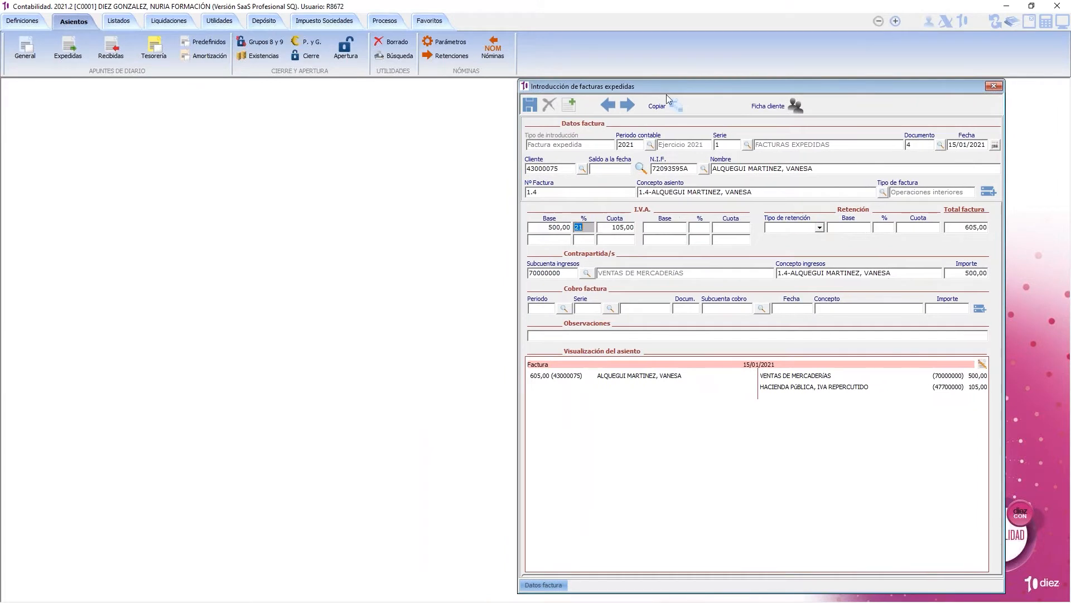
{"action": "left_click", "coordinate": [26, 23]}
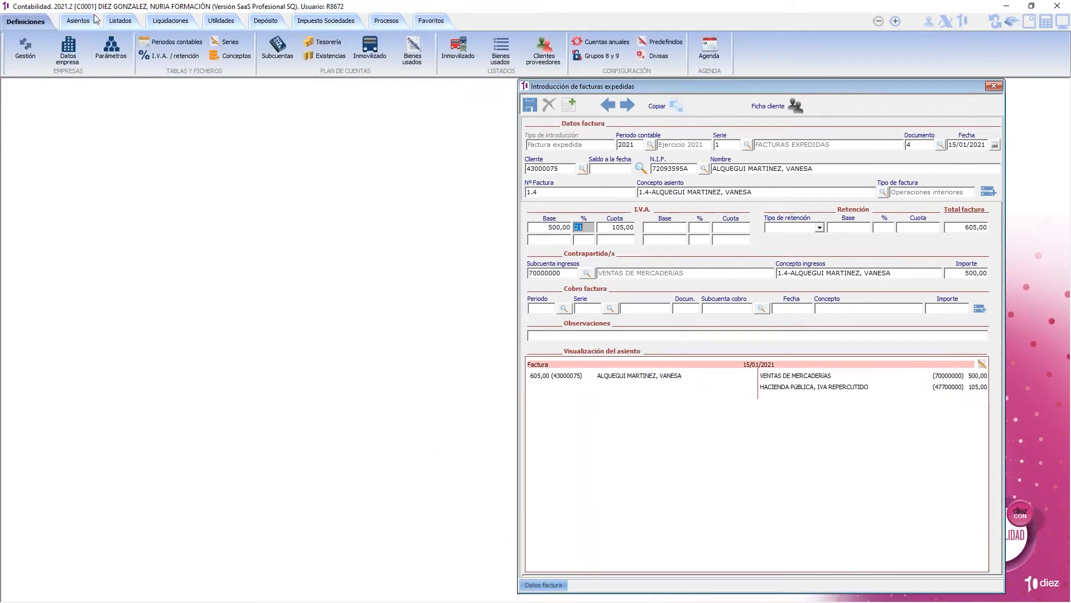
{"action": "left_click", "coordinate": [113, 45]}
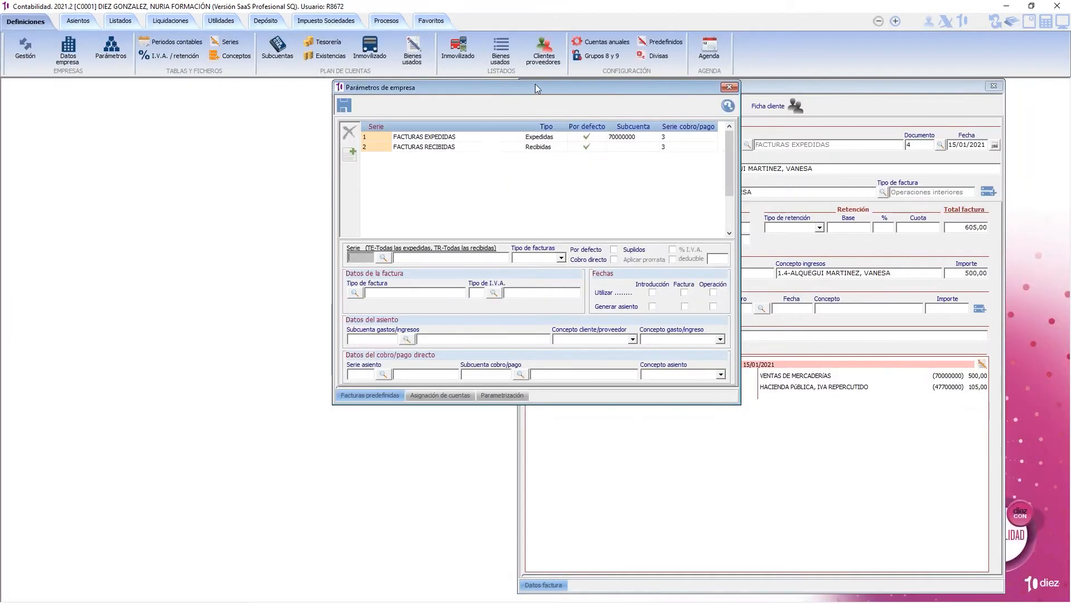
{"action": "left_click_drag", "start_coordinate": [535, 88], "coordinate": [276, 97]}
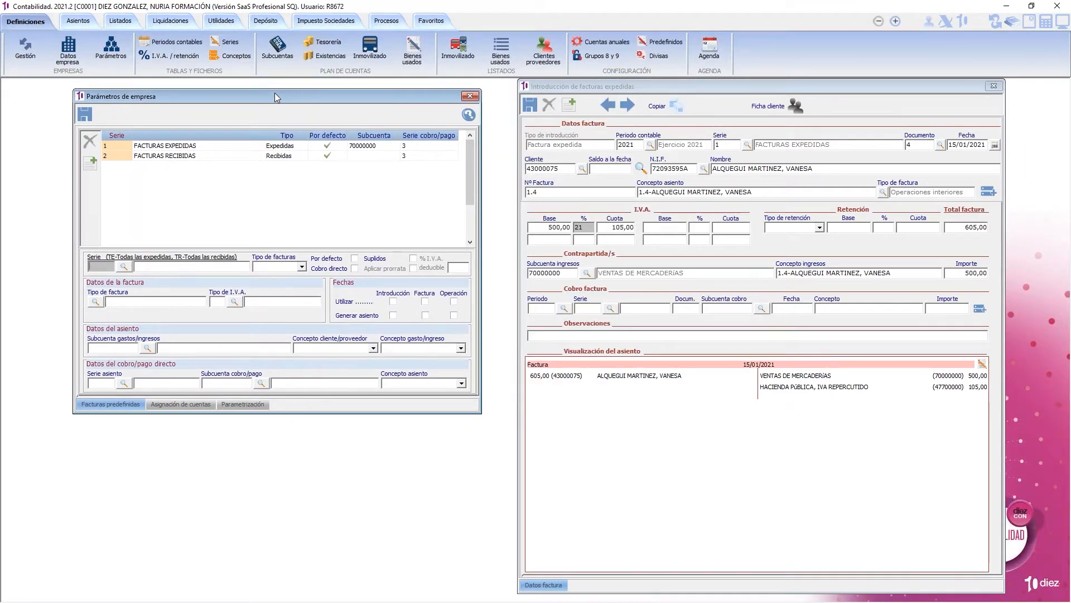
{"action": "left_click", "coordinate": [181, 147]}
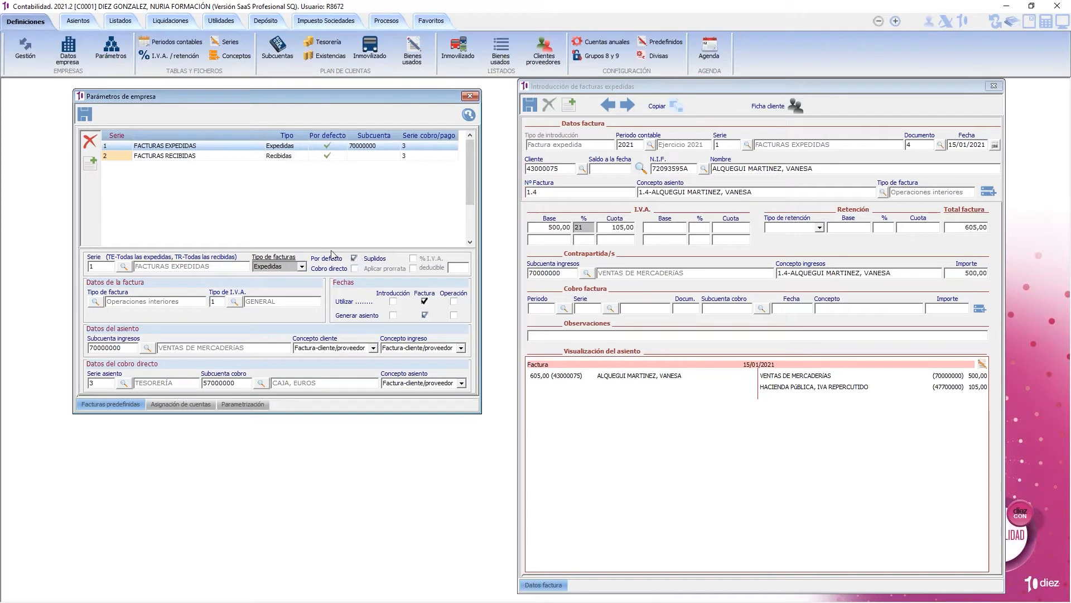
{"action": "left_click", "coordinate": [221, 299]}
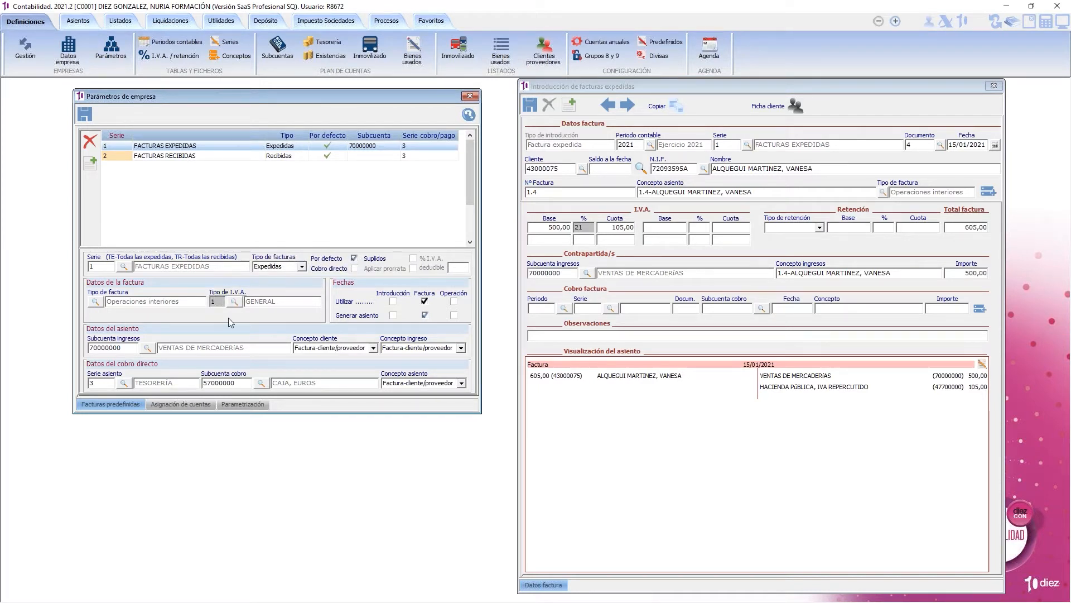
{"action": "left_click", "coordinate": [235, 301]}
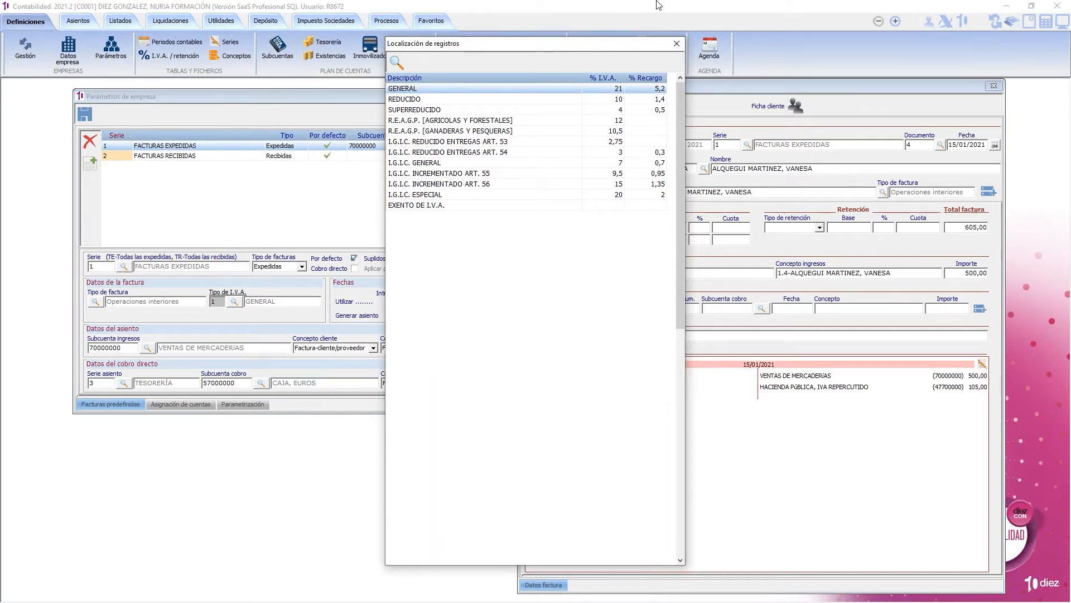
{"action": "left_click", "coordinate": [676, 44]}
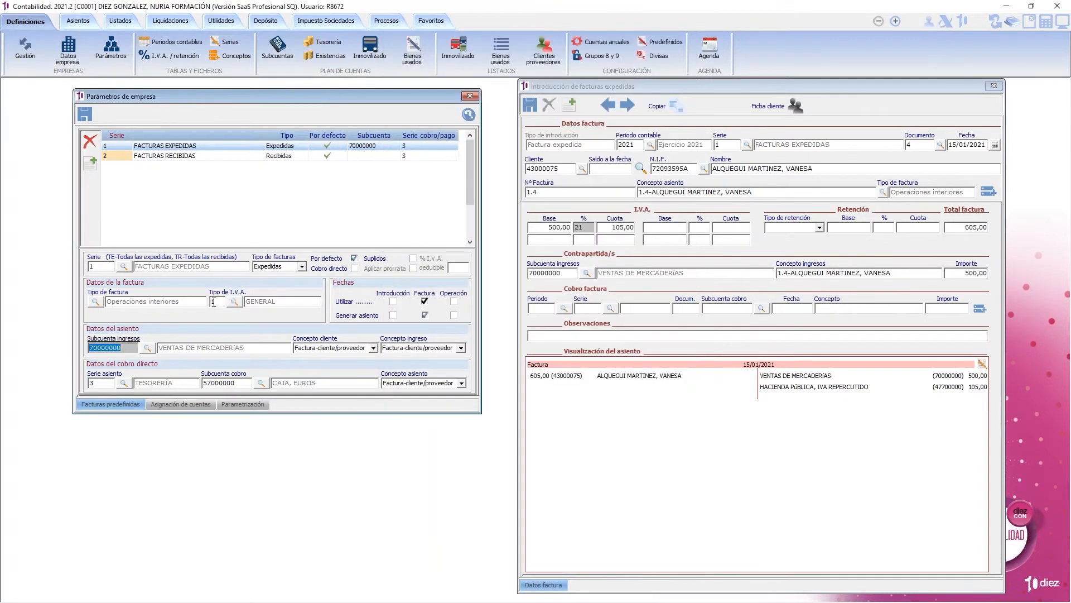
{"action": "left_click", "coordinate": [129, 347]}
{"action": "left_click", "coordinate": [470, 96]}
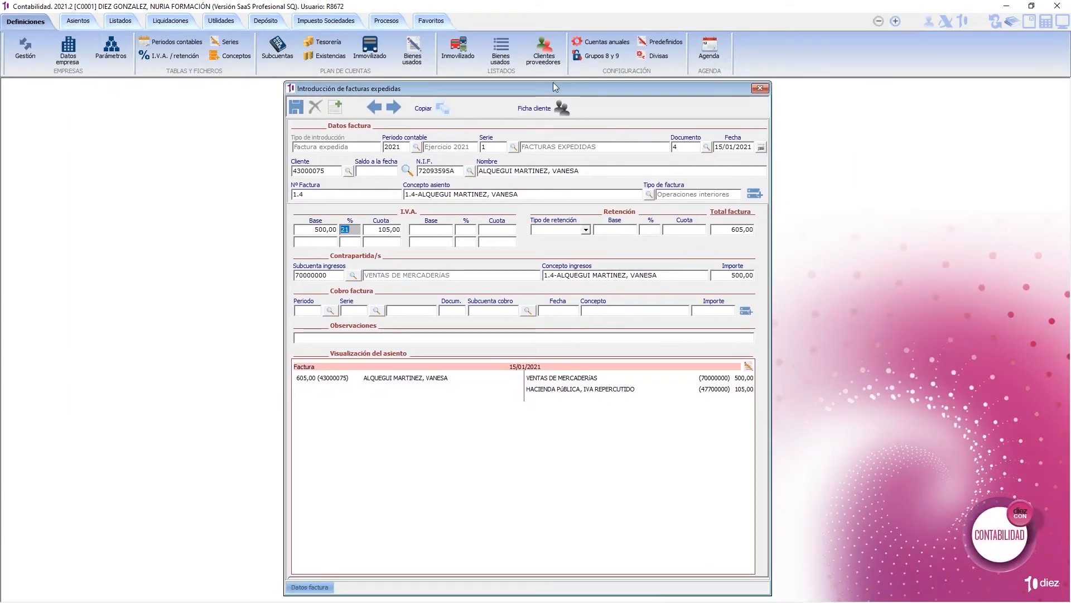
Set the invoice's VAT rate to 10% and its income subaccount to 70500000, PRESTACIONES DE SERVICIOS, and save the invoice
{"action": "type", "text": "10"}
{"action": "key", "text": "Return"}
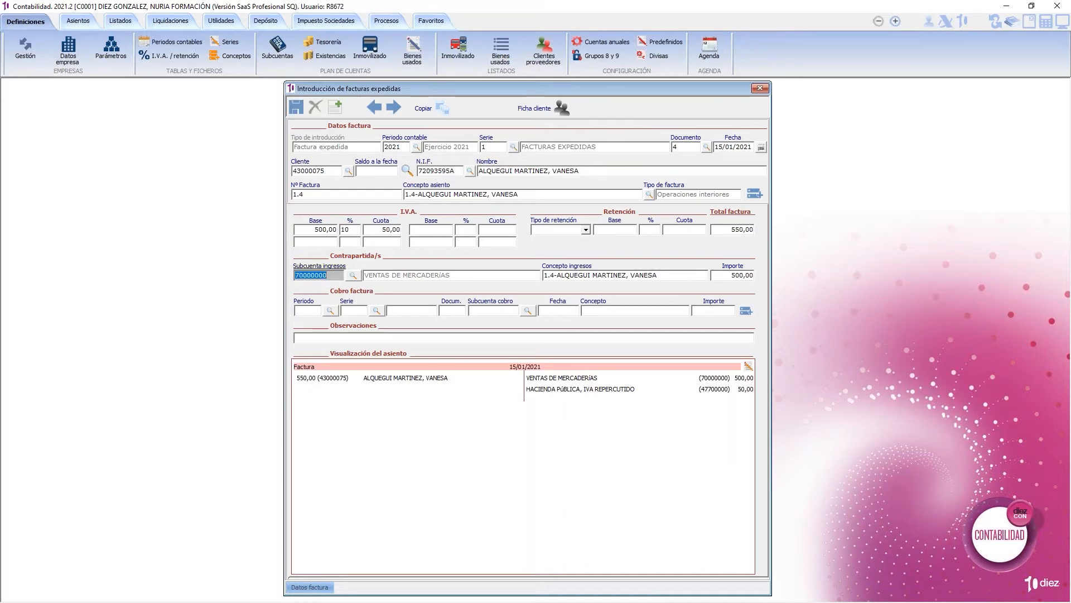
{"action": "type", "text": "700"}
{"action": "key", "text": "BackSpace"}
{"action": "type", "text": "5"}
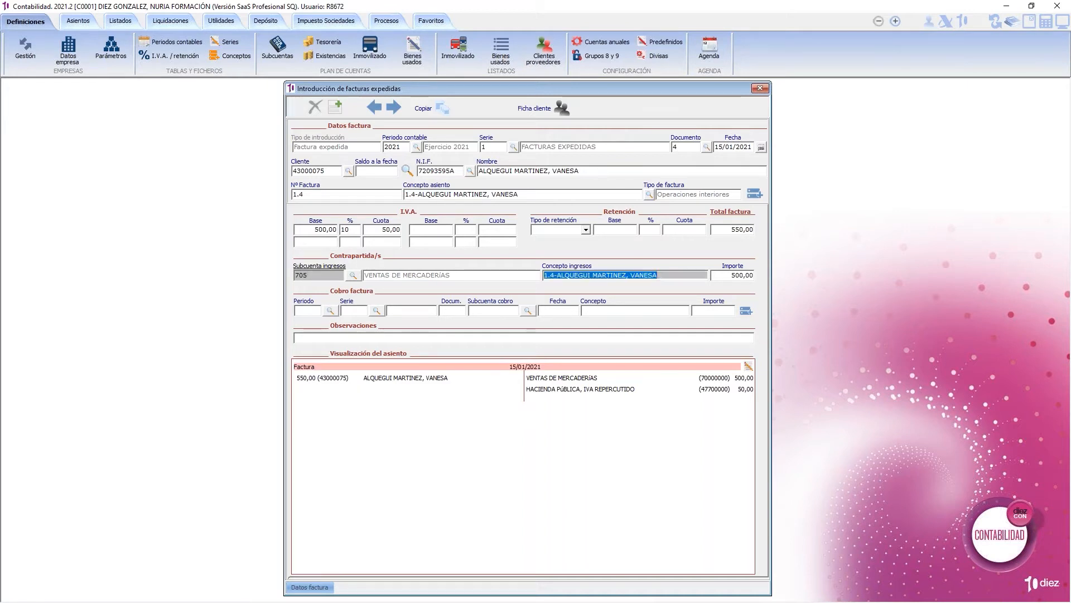
{"action": "key", "text": "Return"}
{"action": "key", "text": "Return"}
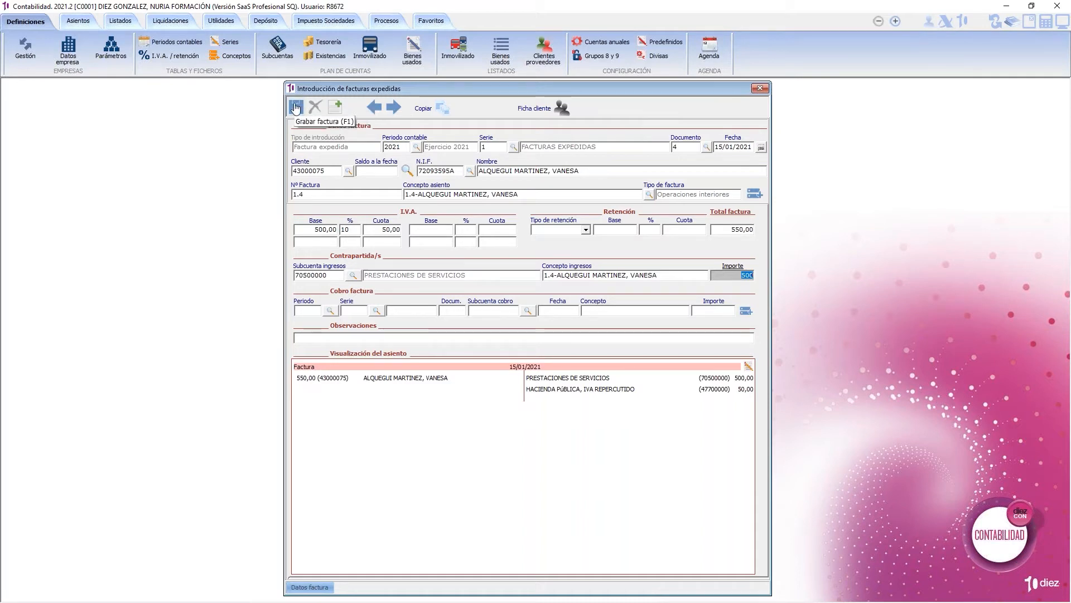
{"action": "left_click", "coordinate": [295, 108]}
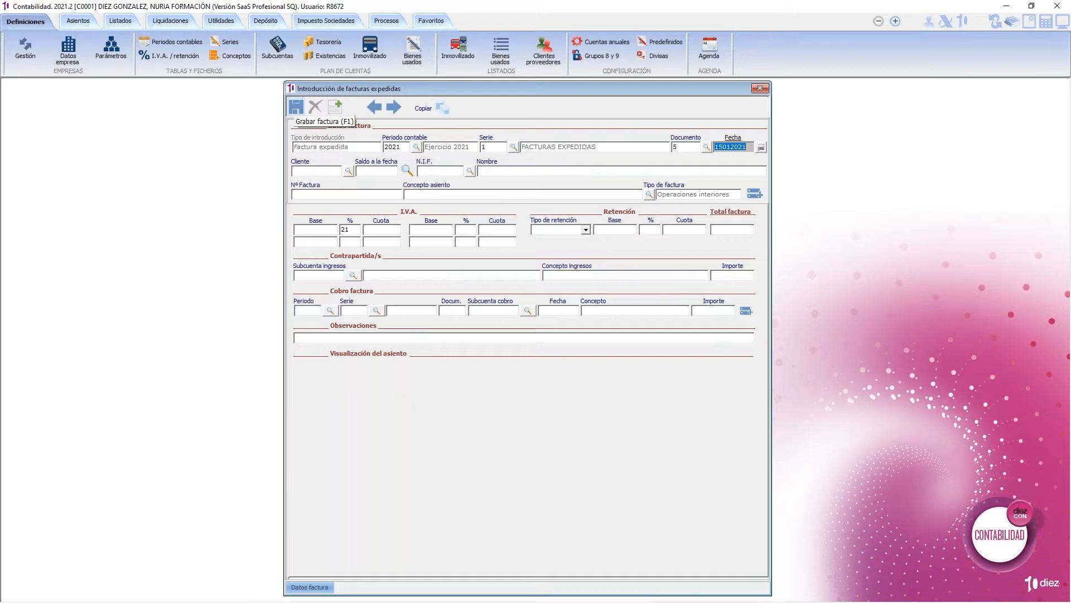
Keep the proposed date and create a customer subaccount under 430 named NUEVO CLIENTE FEBRERO FORMACION, leaving its customer details blank
{"action": "key", "text": "Return"}
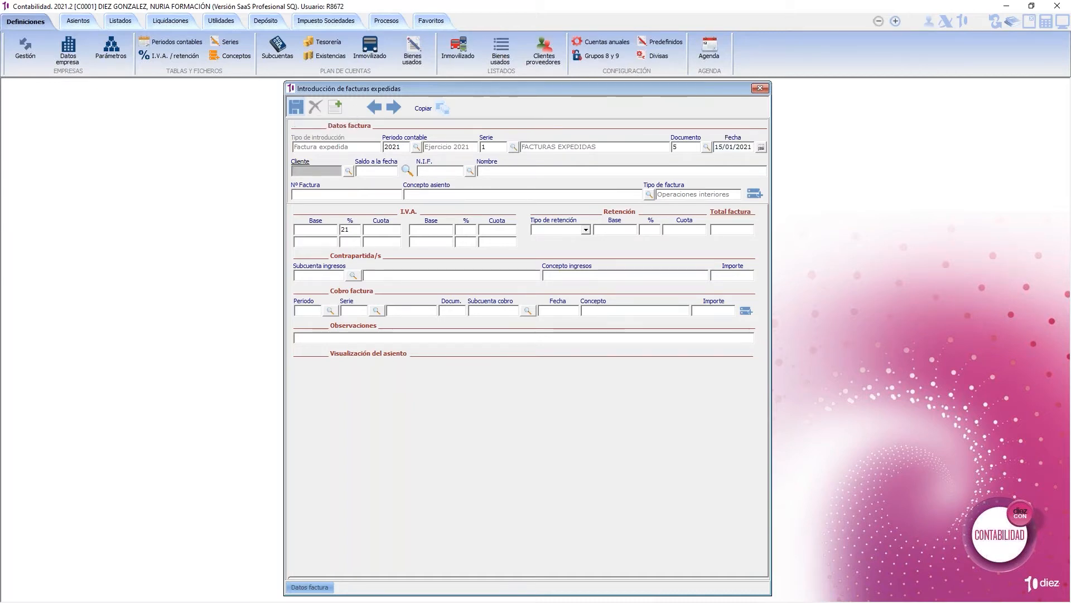
{"action": "key", "text": "F4"}
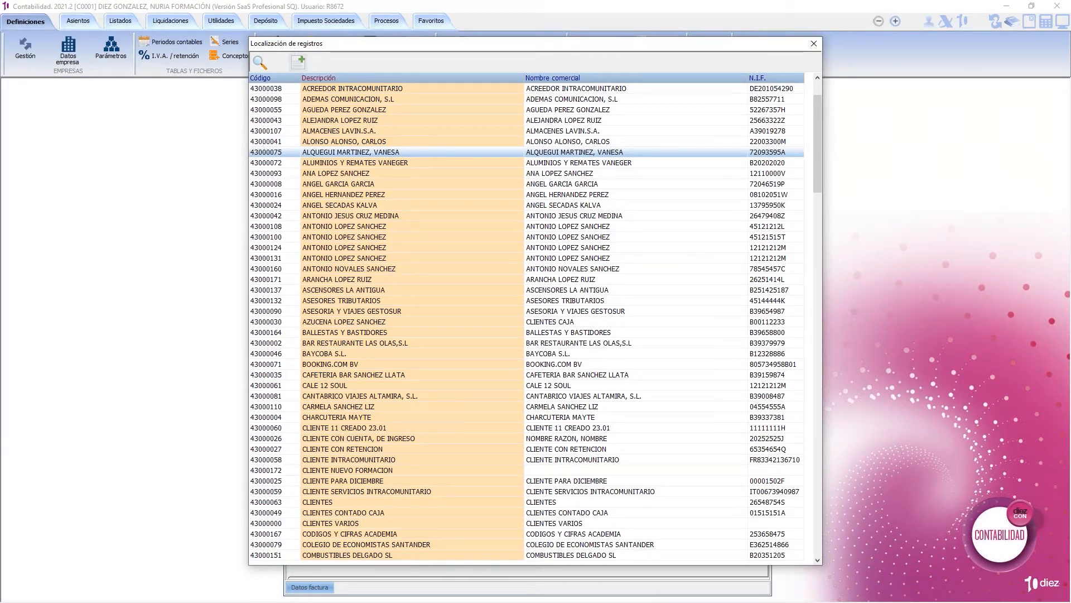
{"action": "left_click", "coordinate": [300, 62]}
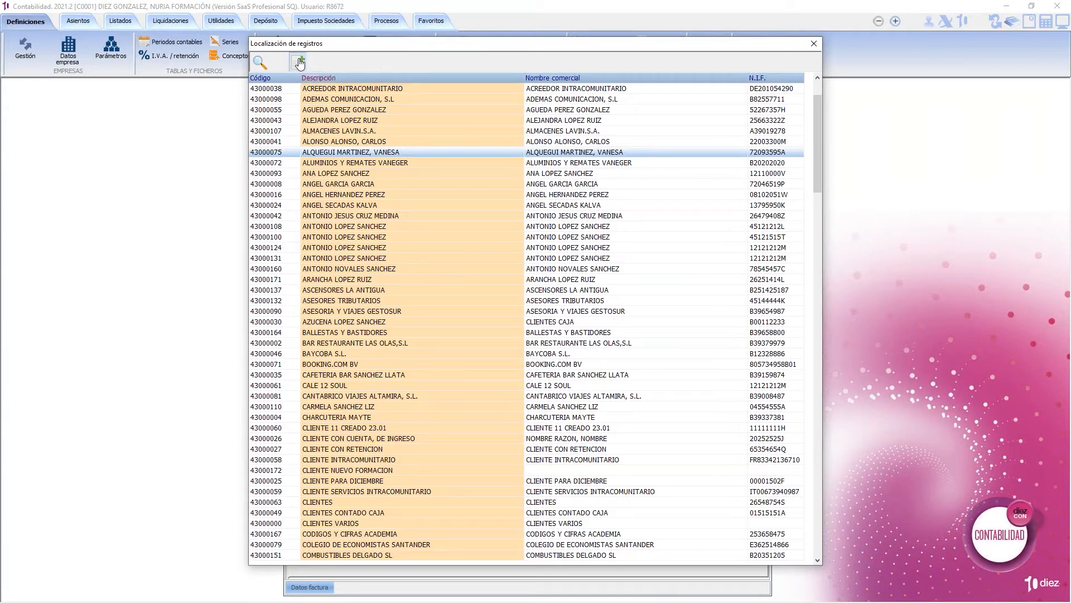
{"action": "left_click", "coordinate": [300, 62]}
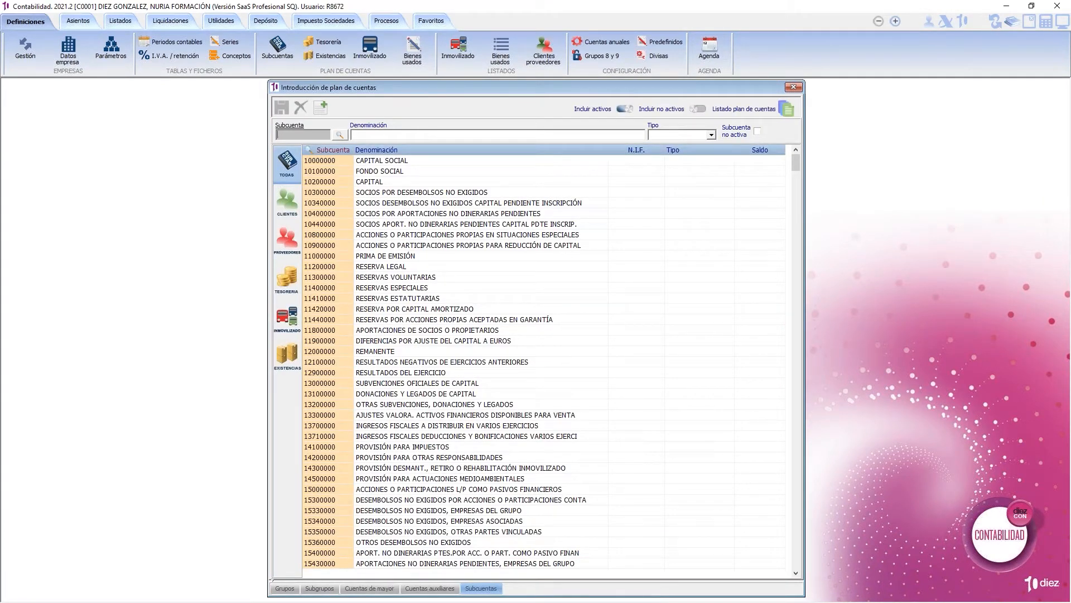
{"action": "type", "text": "430"}
{"action": "key", "text": "Return"}
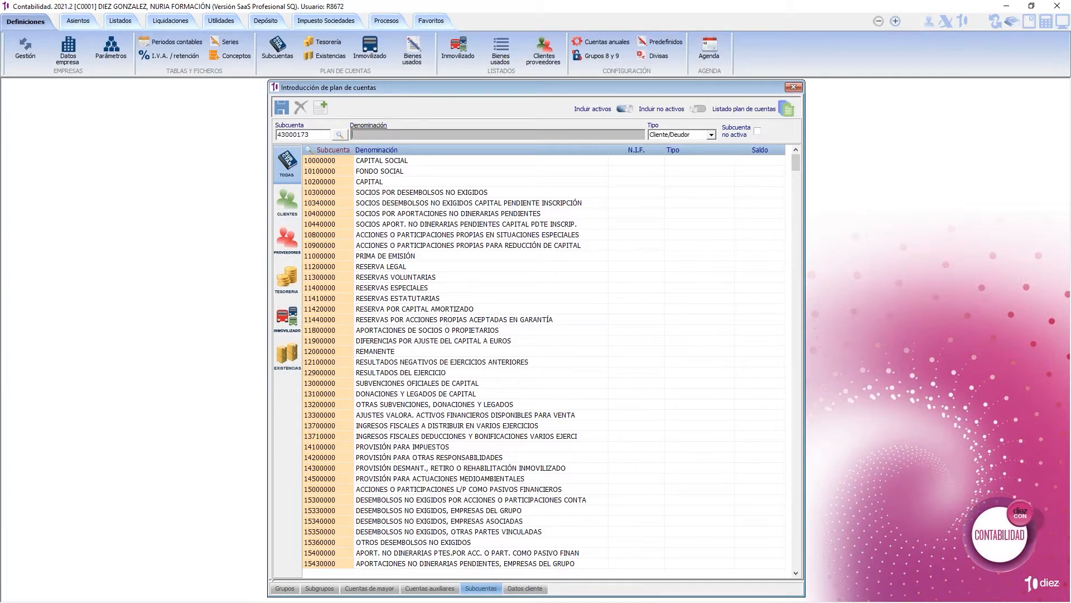
{"action": "type", "text": "NUEVO CLIENTE FEBRERO FORMACION"}
{"action": "key", "text": "Return"}
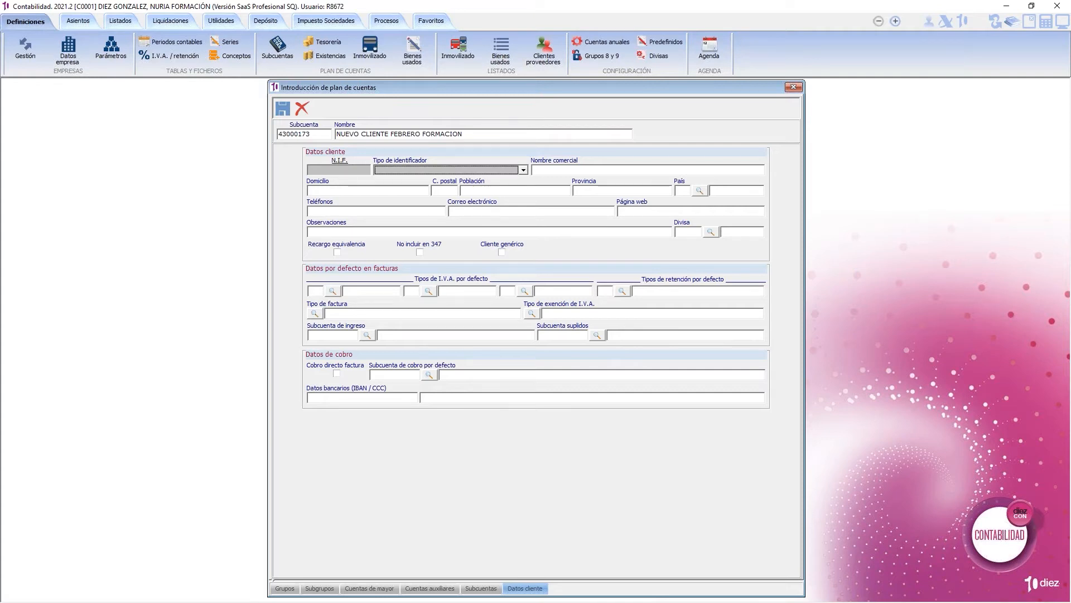
{"action": "key", "text": "Escape"}
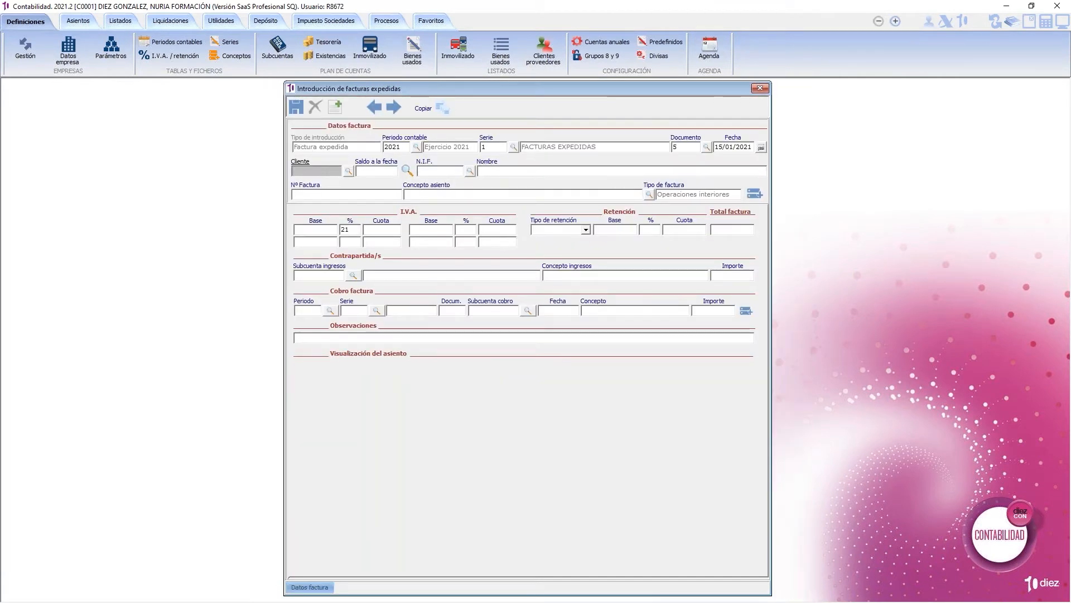
Search the customer list for FEBRERO and choose NUEVO CLIENTE FEBRERO FORMACION as the invoice's customer
{"action": "key", "text": "F4"}
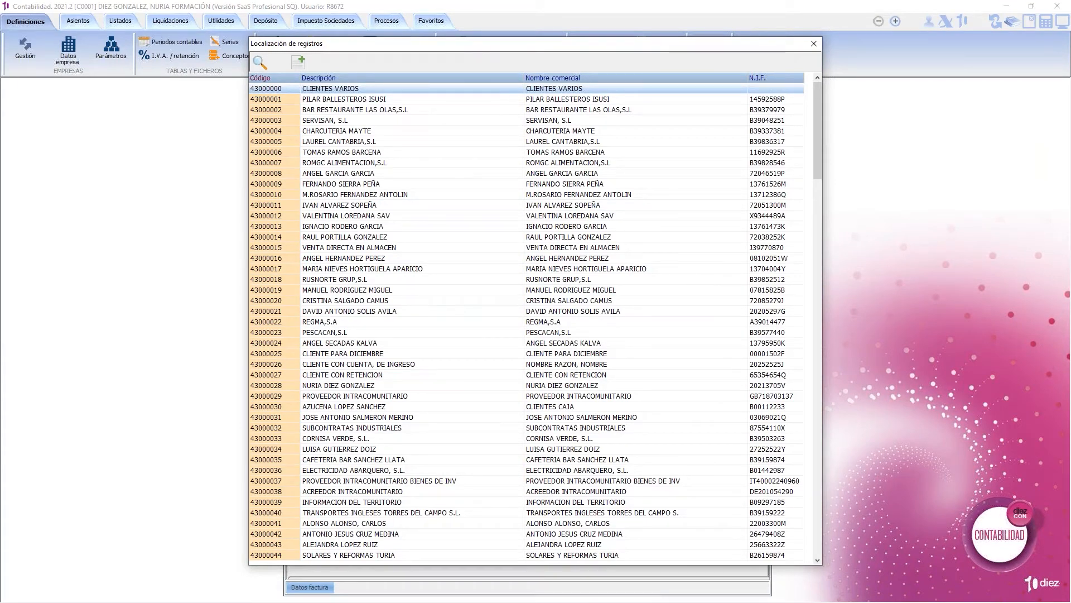
{"action": "key", "text": "ctrl+f"}
{"action": "type", "text": "FERBREO"}
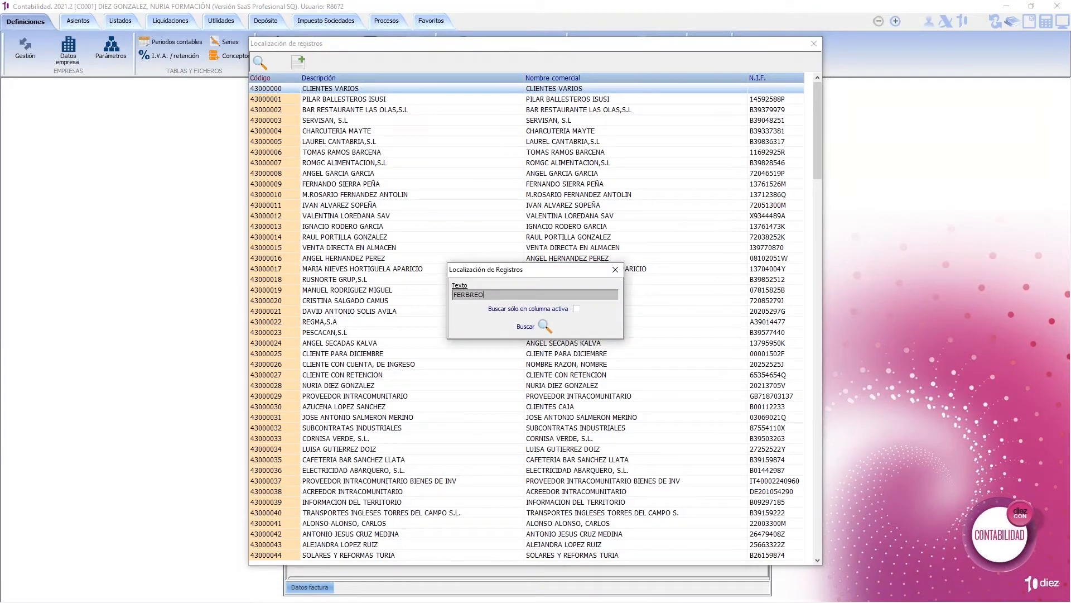
{"action": "key", "text": "BackSpace"}
{"action": "key", "text": "BackSpace"}
{"action": "key", "text": "BackSpace"}
{"action": "type", "text": "RERO"}
{"action": "key", "text": "Return"}
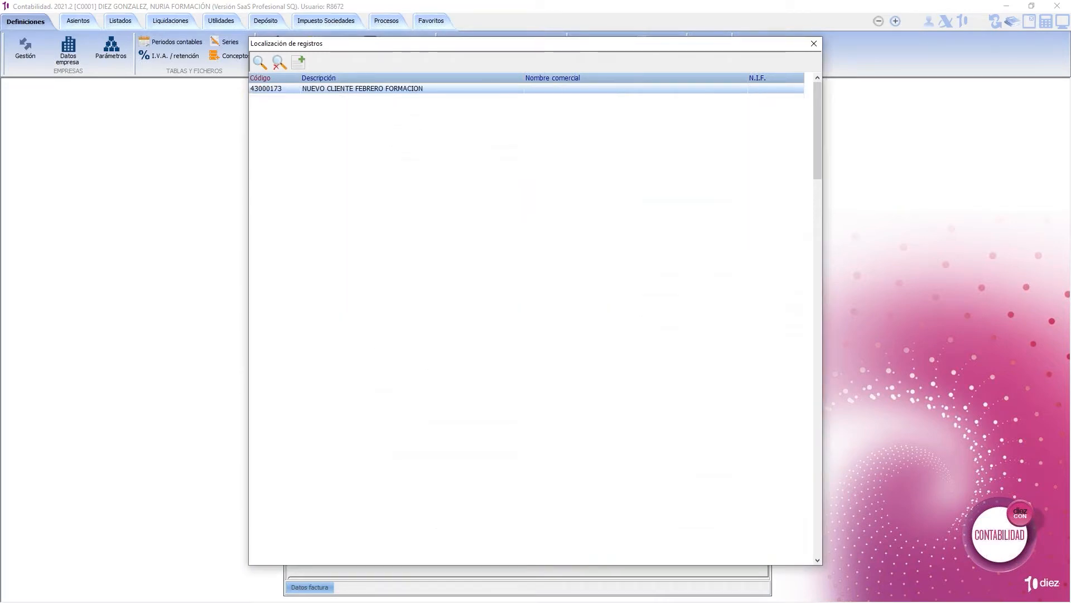
{"action": "key", "text": "Return"}
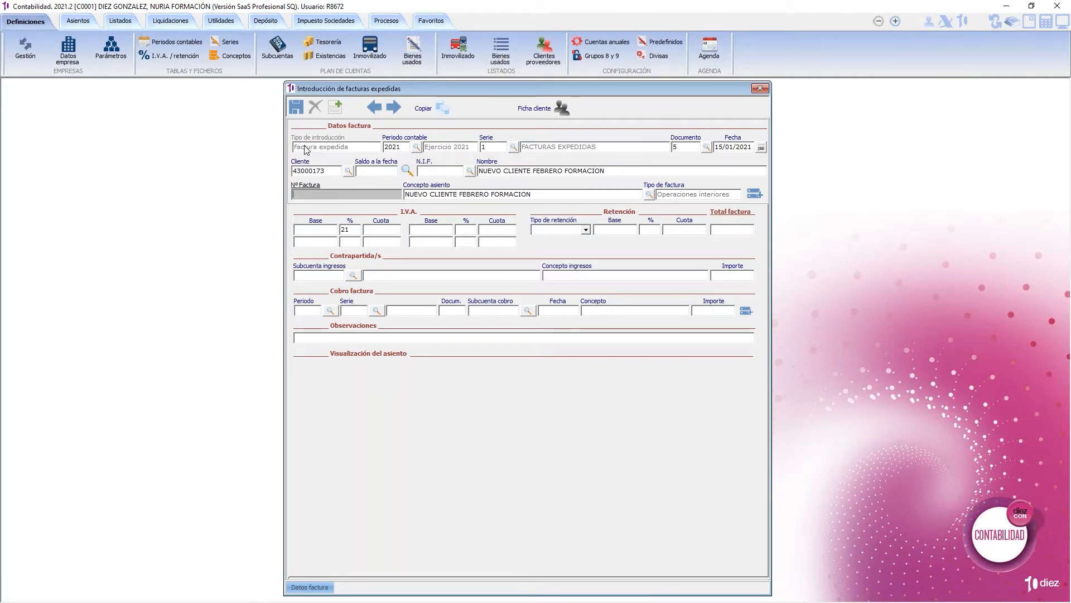
Examine the default invoice data in the selected customer's record, including VAT types and income subaccount, and return to the invoice
{"action": "key", "text": "Return"}
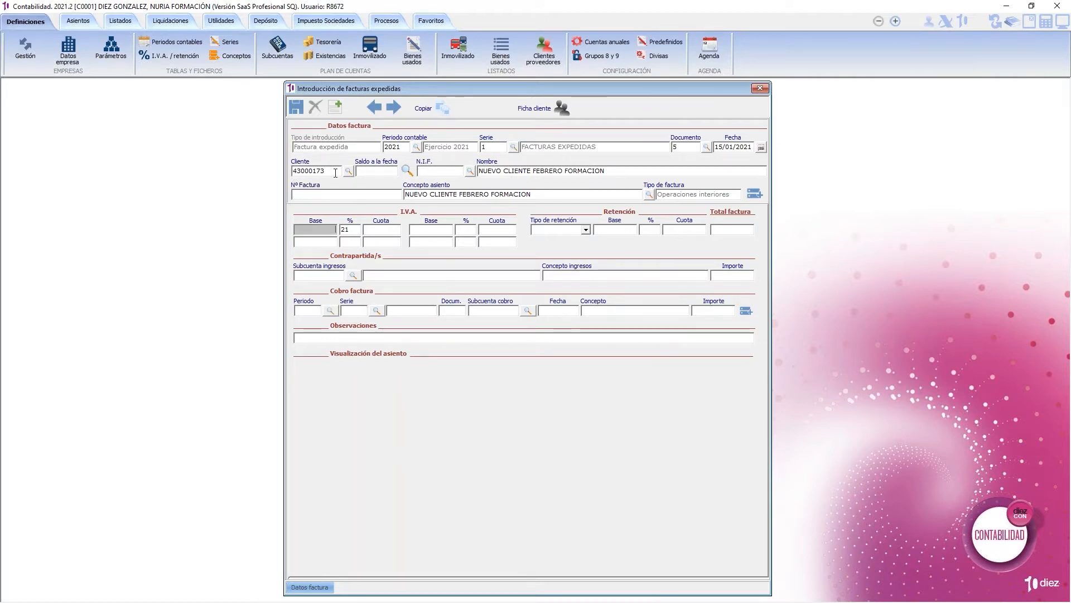
{"action": "left_click", "coordinate": [335, 173]}
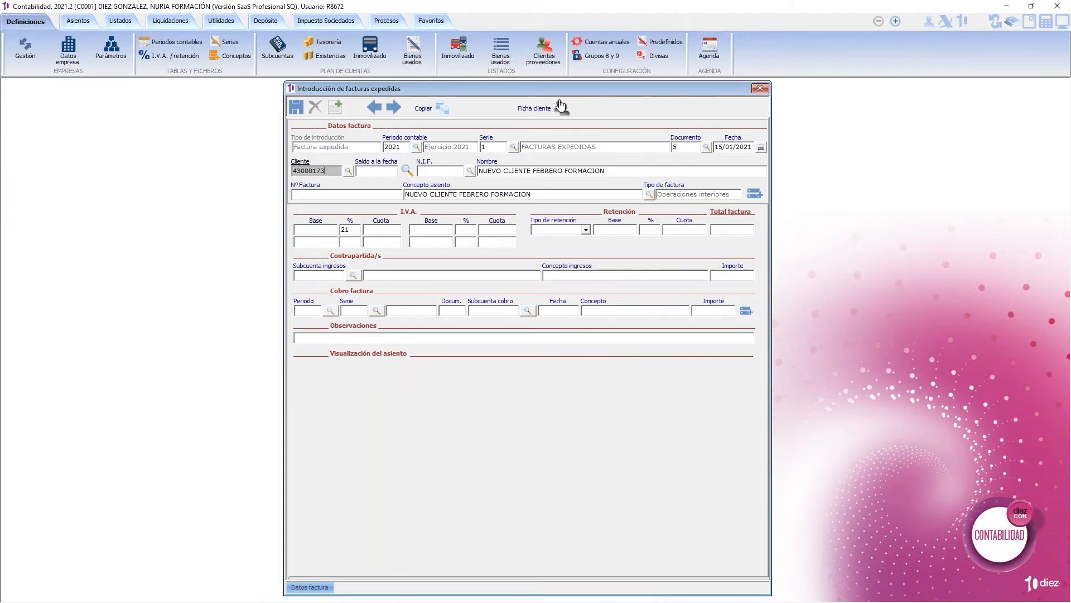
{"action": "left_click", "coordinate": [561, 106]}
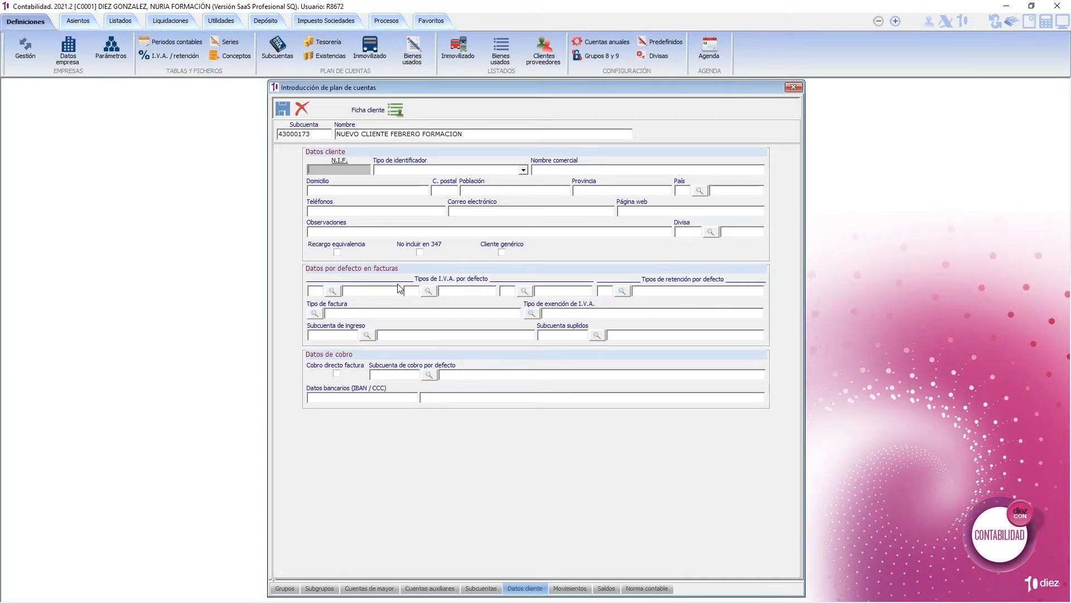
{"action": "left_click", "coordinate": [793, 88]}
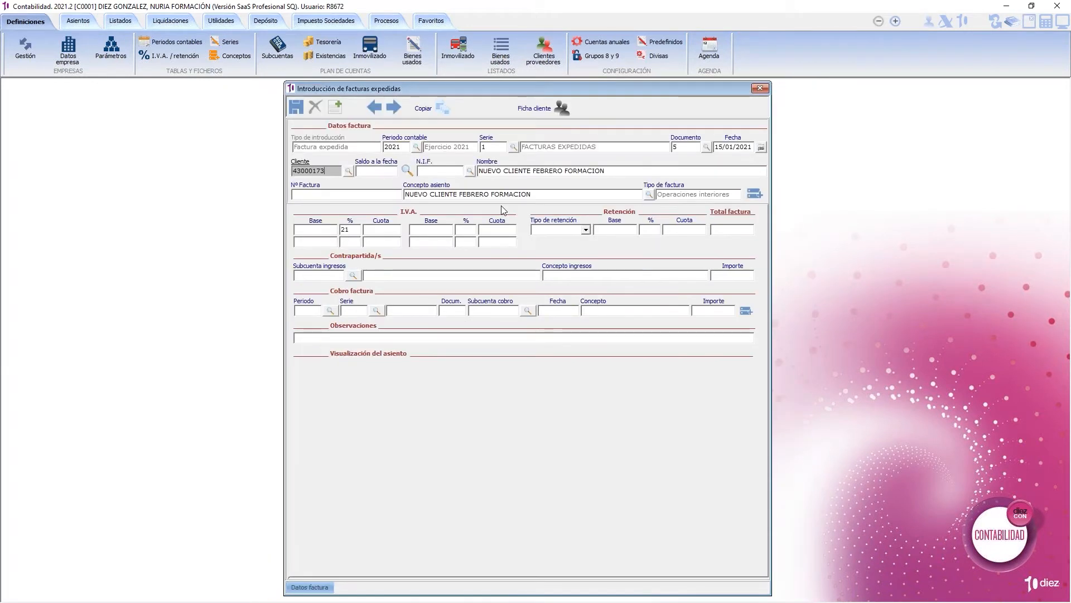
Set the invoice number to 1.5 and the VAT base to 78, keeping the default VAT rate
{"action": "key", "text": "Tab"}
{"action": "key", "text": "Tab"}
{"action": "key", "text": "Tab"}
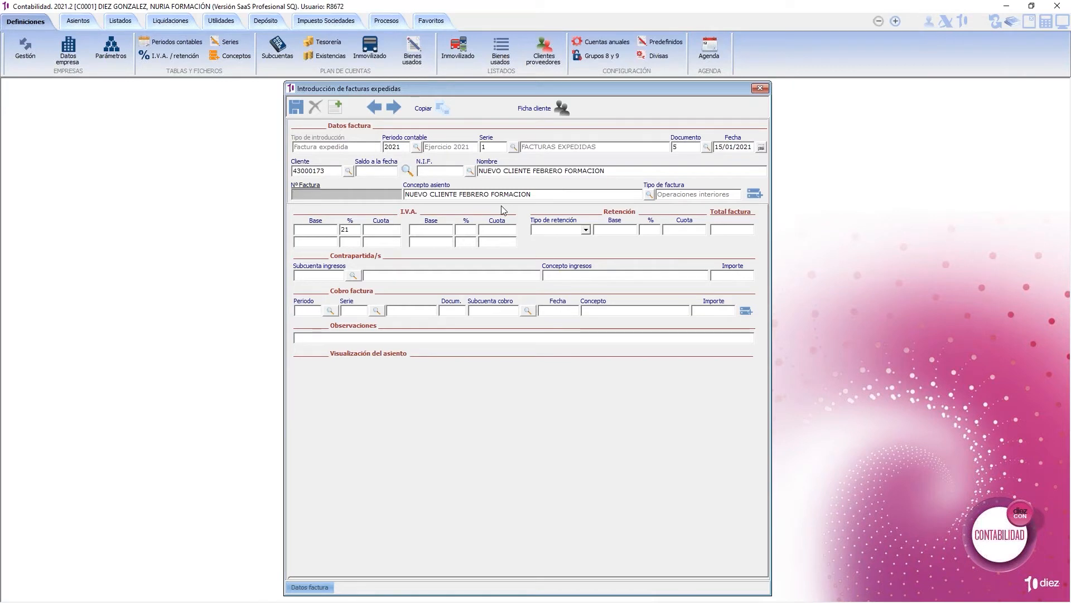
{"action": "type", "text": "1.5"}
{"action": "key", "text": "Tab"}
{"action": "type", "text": "78"}
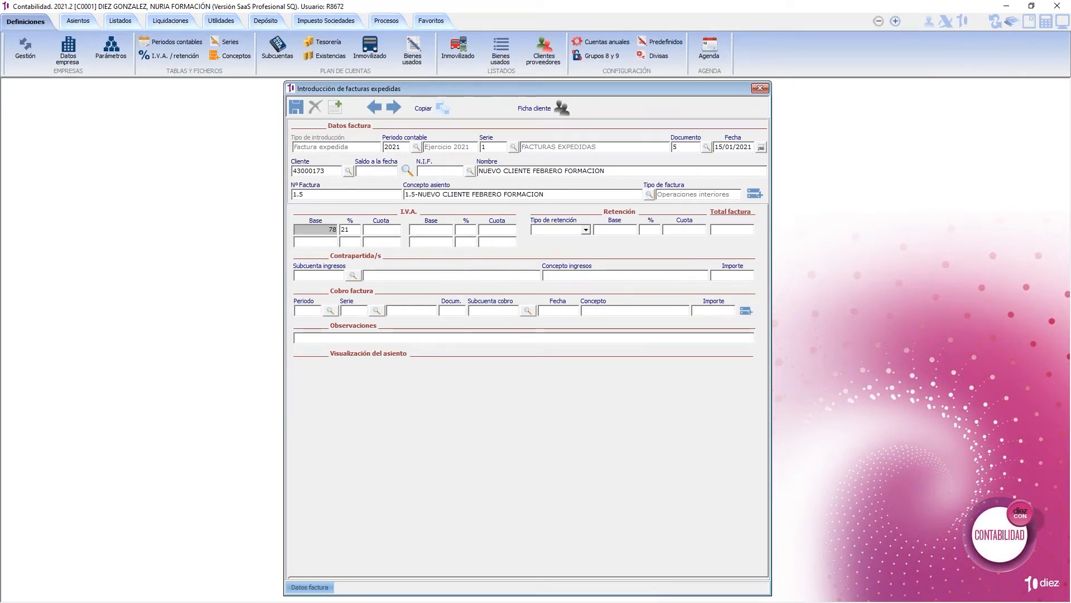
{"action": "key", "text": "Tab"}
{"action": "key", "text": "Tab"}
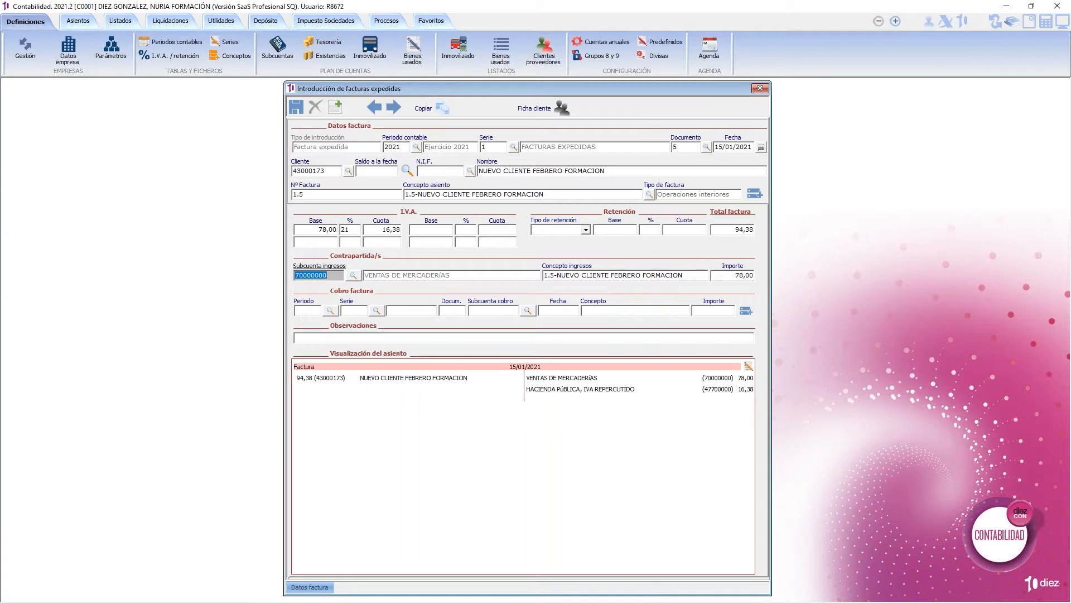
Split the income by assigning 20 to VENTAS DE MERCADERÍAS and the remainder to subaccount 70500000, PRESTACIONES DE SERVICIOS, and save the invoice
{"action": "key", "text": "Tab"}
{"action": "key", "text": "Tab"}
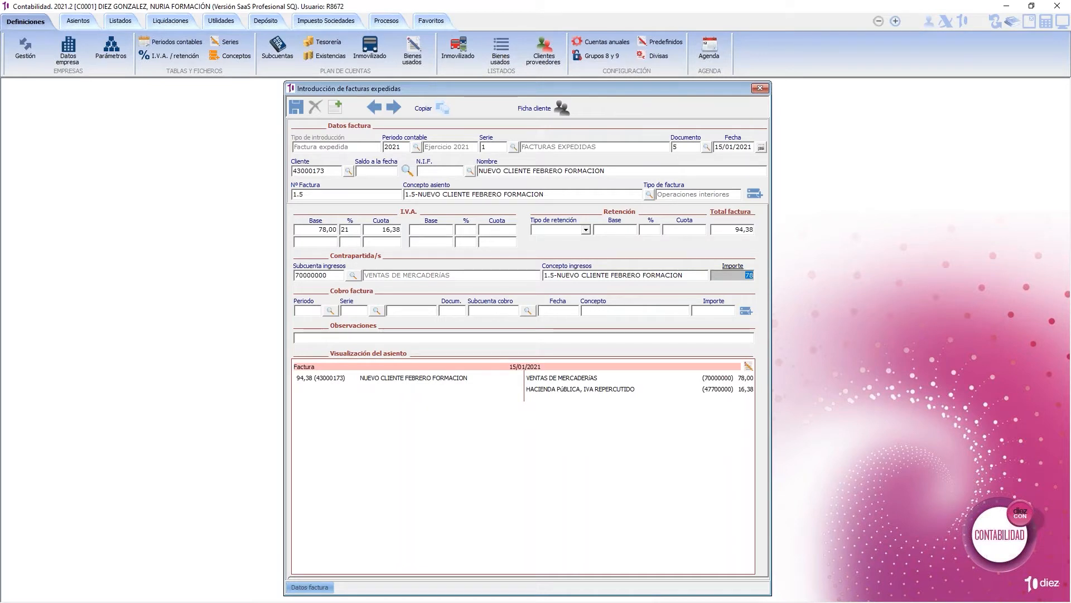
{"action": "type", "text": "20"}
{"action": "key", "text": "Tab"}
{"action": "type", "text": "7"}
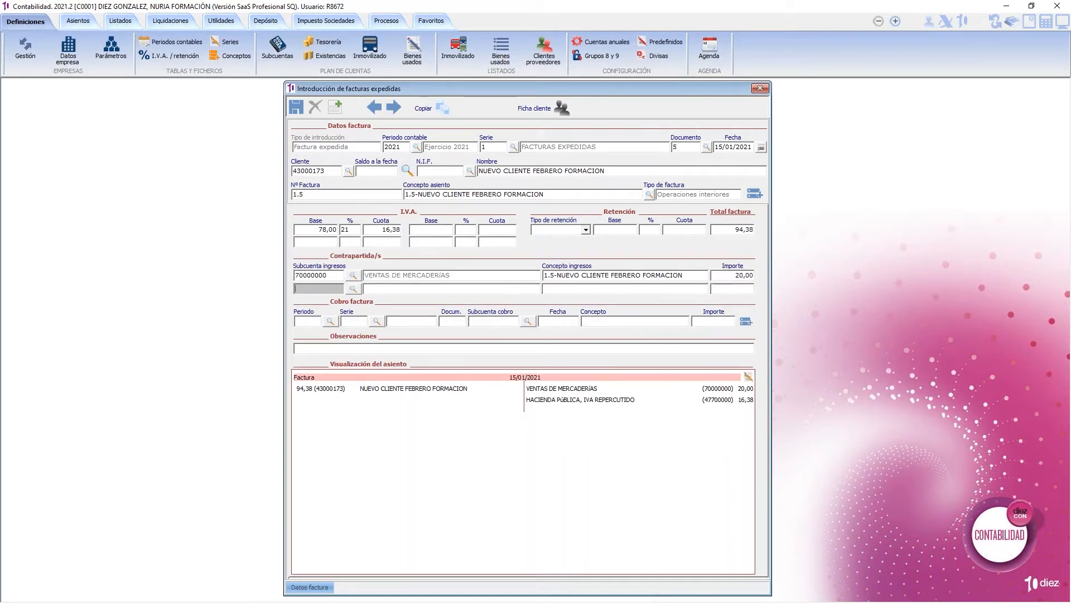
{"action": "type", "text": "05"}
{"action": "key", "text": "Tab"}
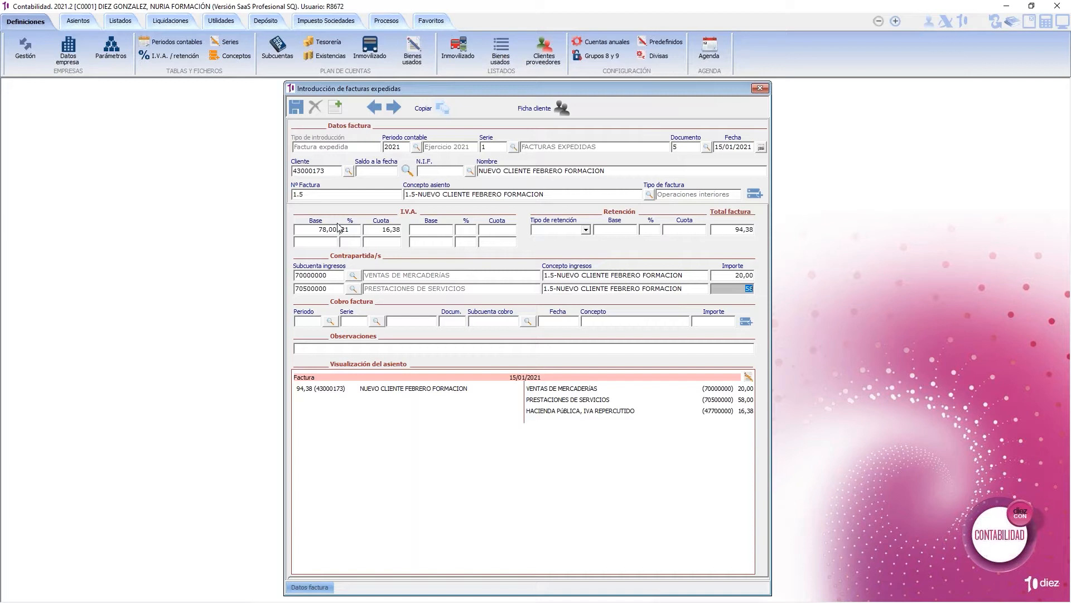
{"action": "left_click", "coordinate": [297, 109]}
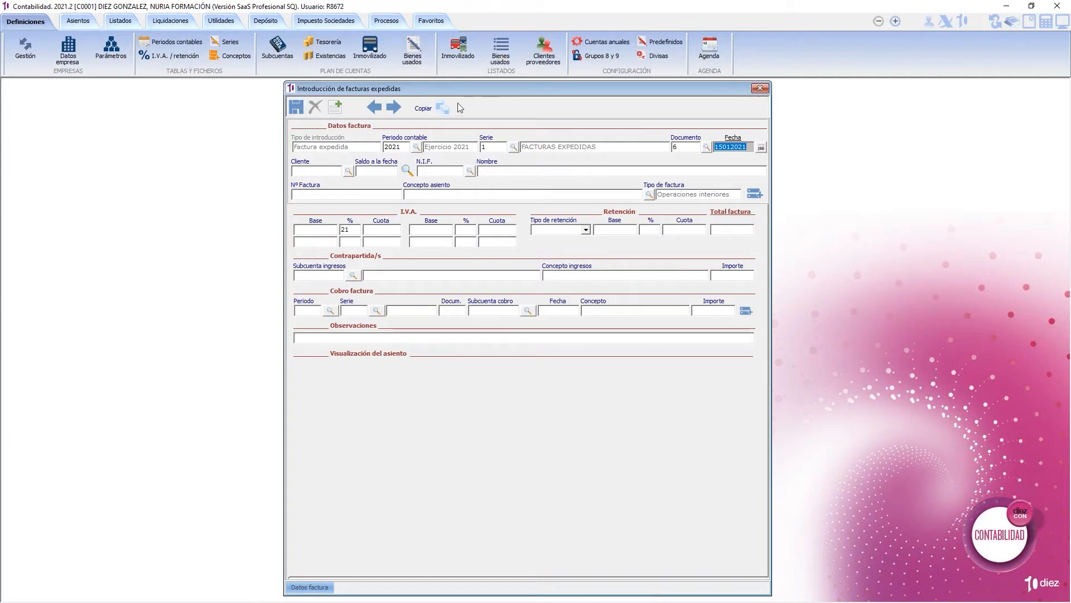
Copy document 4 of the FACTURAS EXPEDIDAS series, invoice 1.4, into the new invoice
{"action": "left_click", "coordinate": [433, 106]}
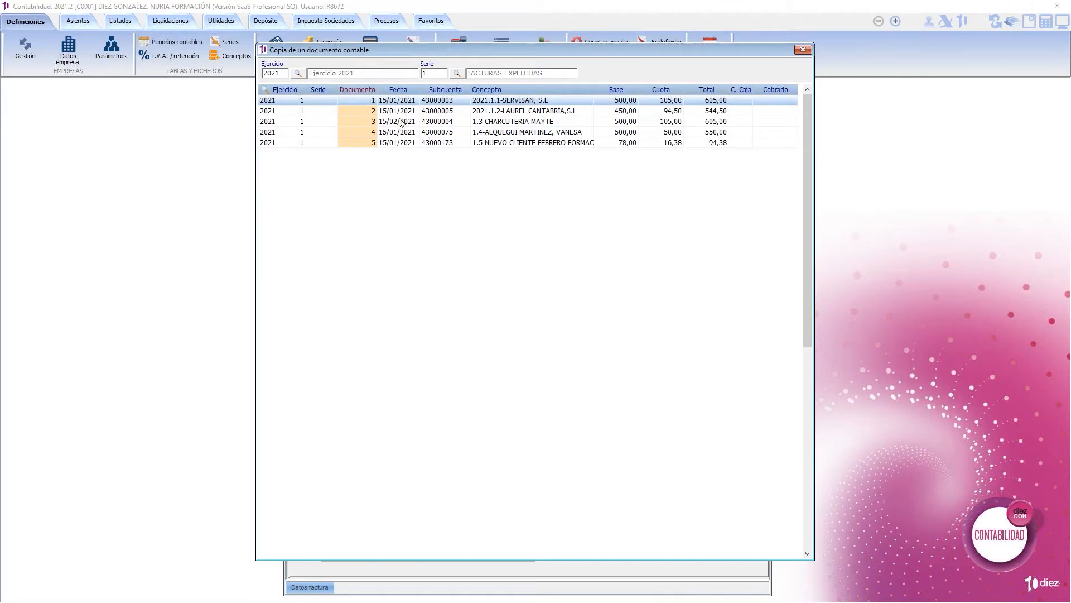
{"action": "key", "text": "Down"}
{"action": "key", "text": "Down"}
{"action": "key", "text": "Down"}
{"action": "key", "text": "Down"}
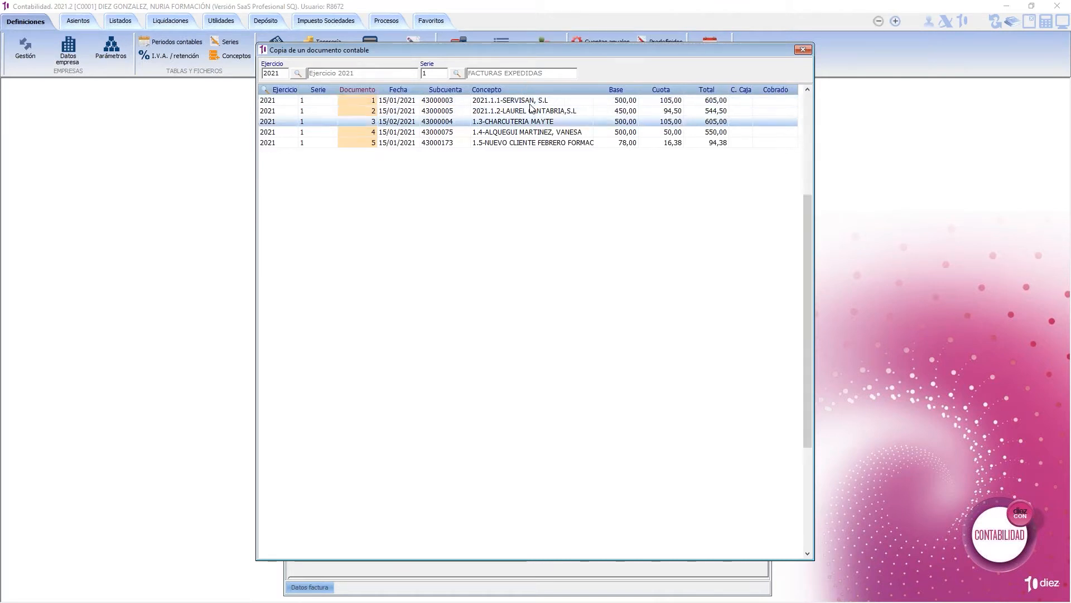
{"action": "double_click", "coordinate": [519, 130]}
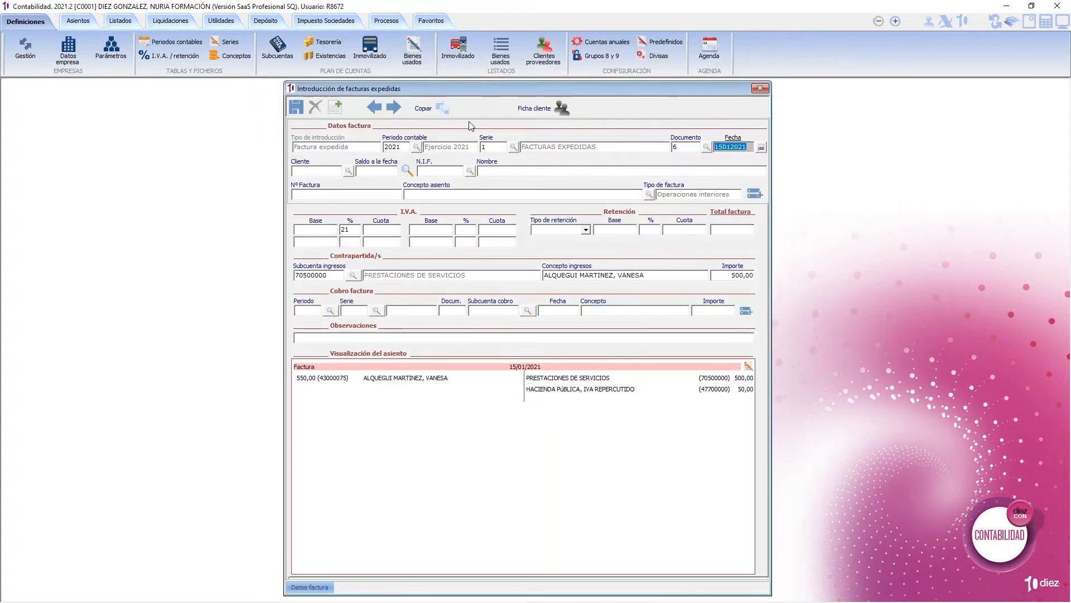
Set the copied invoice's date to 16/01/2021 and its invoice number to 1.6, and save it
{"action": "type", "text": "1"}
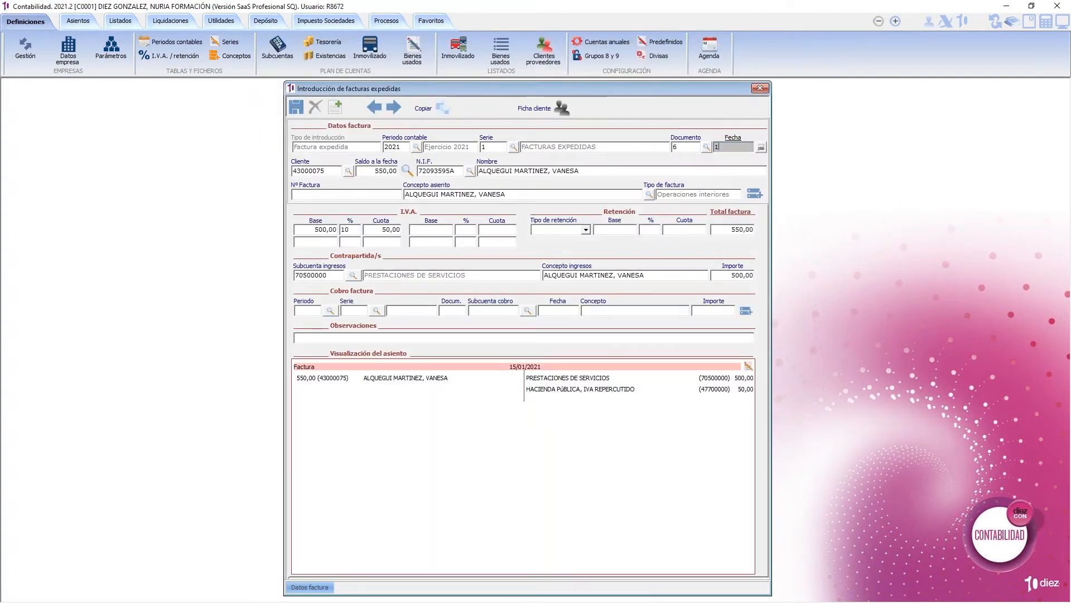
{"action": "type", "text": "6/01/2021"}
{"action": "key", "text": "Return"}
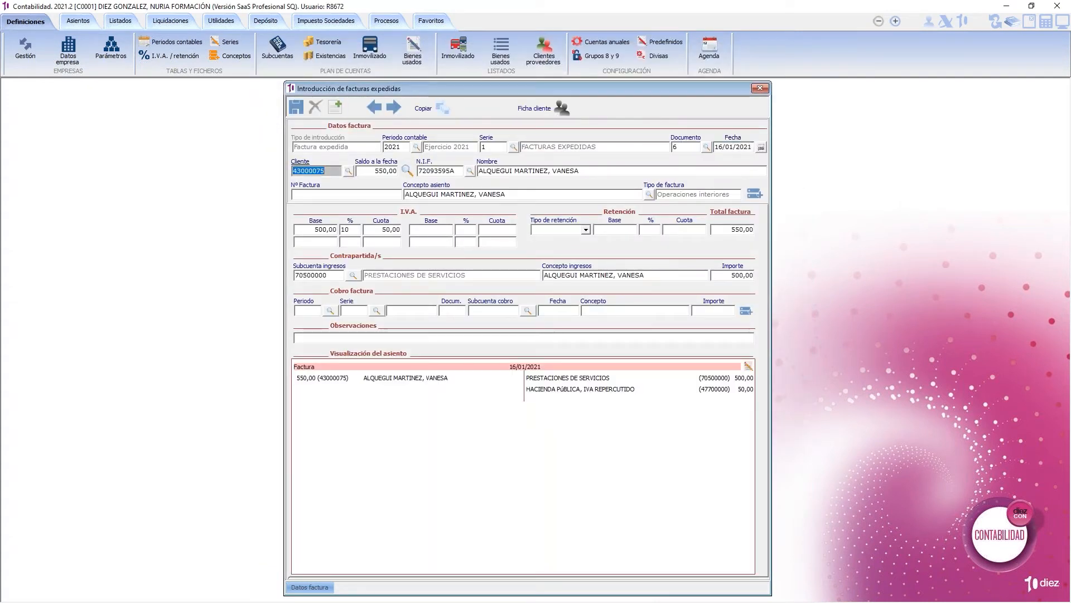
{"action": "key", "text": "Return"}
{"action": "key", "text": "Return"}
{"action": "key", "text": "Return"}
{"action": "type", "text": "1"}
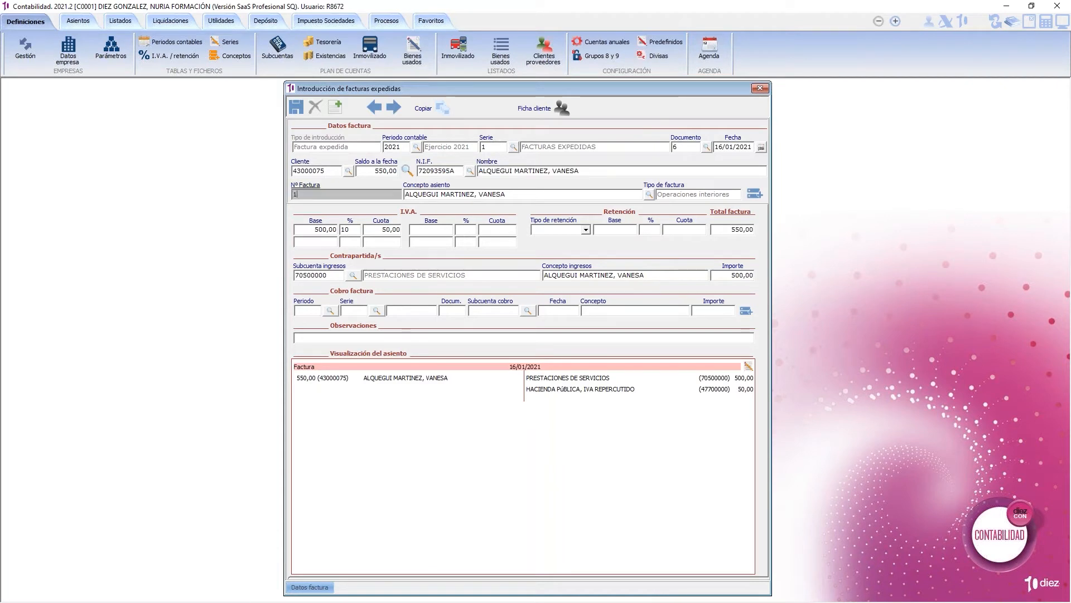
{"action": "type", "text": ".6"}
{"action": "key", "text": "Return"}
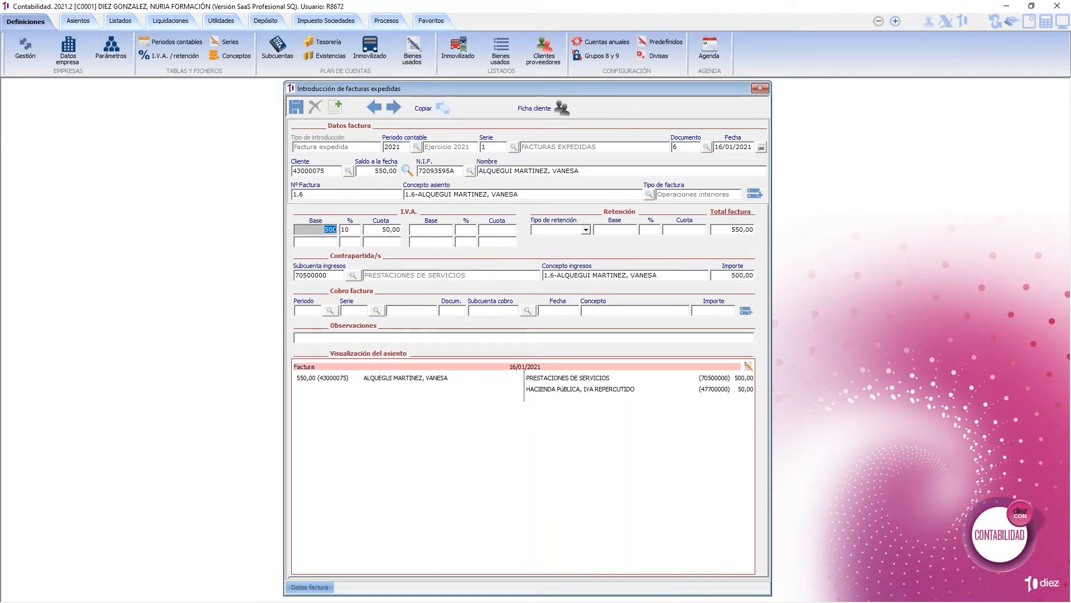
{"action": "left_click", "coordinate": [295, 108]}
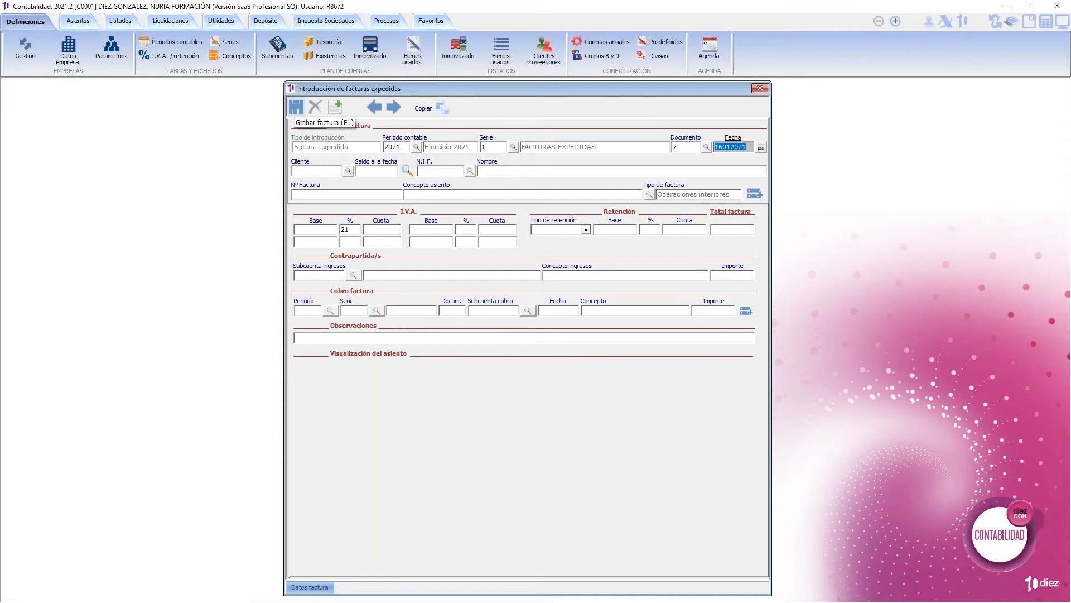
Keep the proposed date for a new invoice and choose CLIENTE CON CUENTA, DE INGRESO from the customer list
{"action": "key", "text": "Return"}
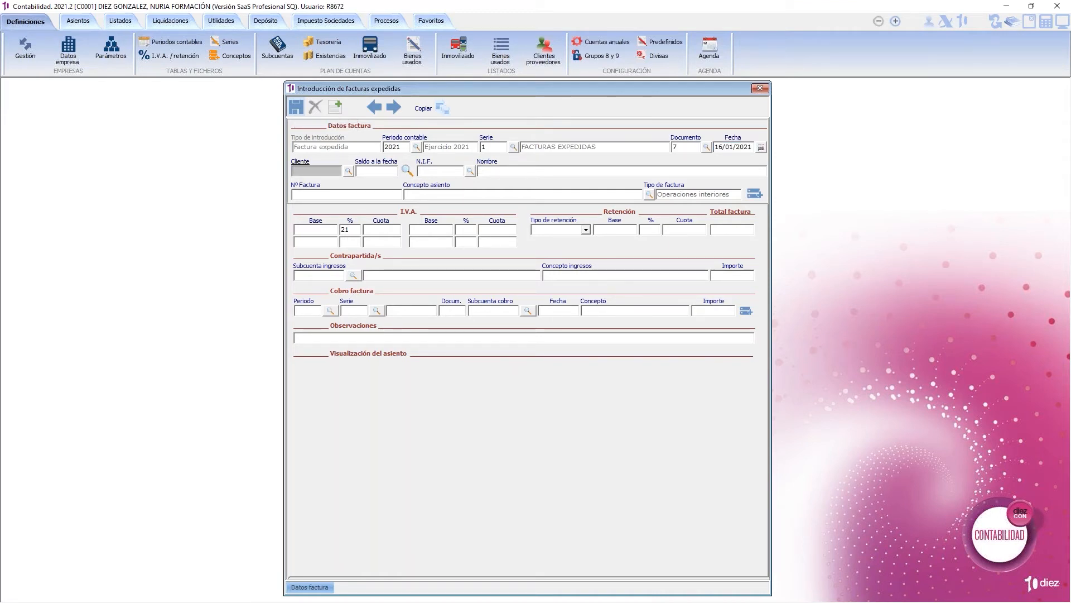
{"action": "key", "text": "F4"}
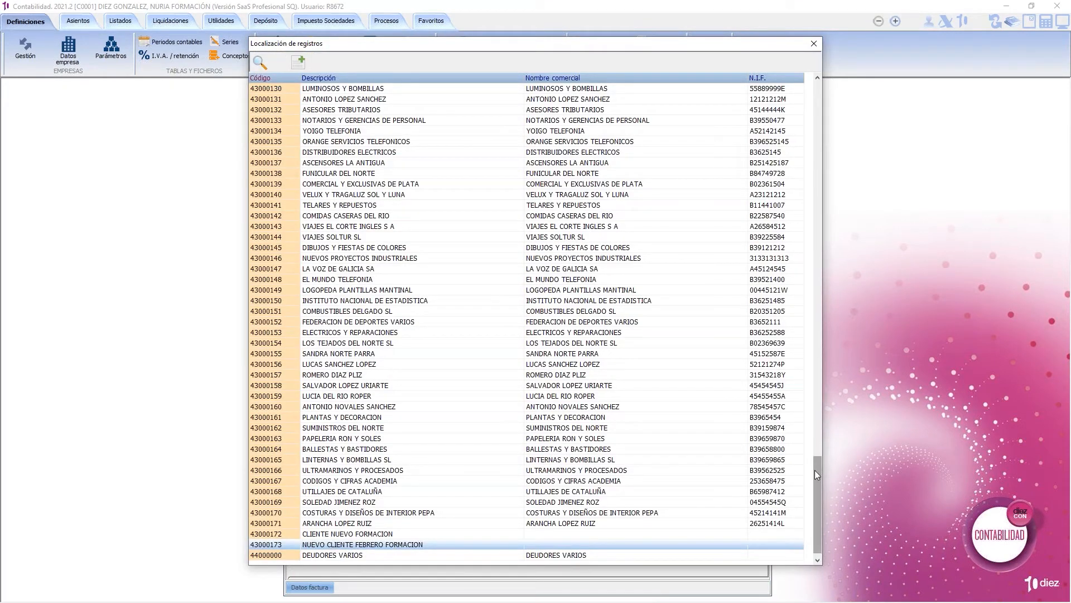
{"action": "left_click_drag", "start_coordinate": [815, 474], "coordinate": [811, 55]}
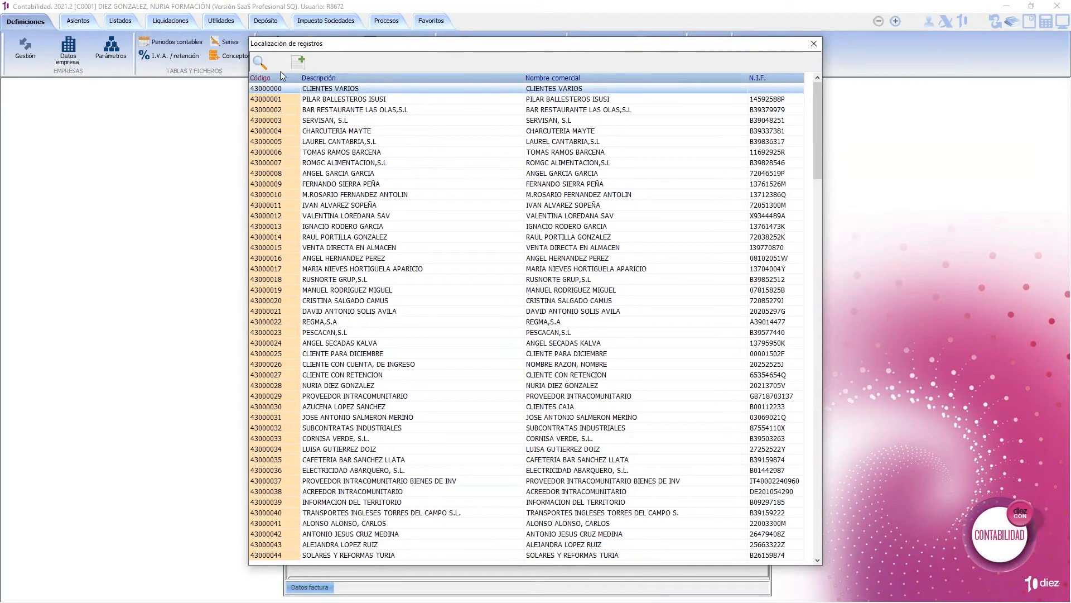
{"action": "left_click", "coordinate": [391, 364]}
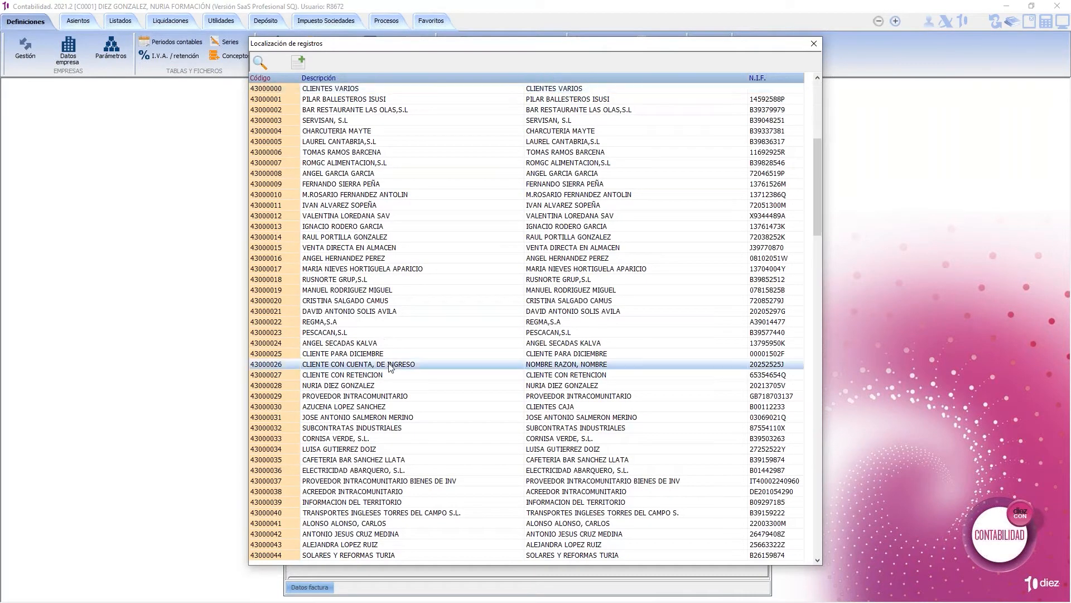
{"action": "scroll", "coordinate": [390, 367], "scroll_direction": "down", "scroll_amount": 2}
{"action": "key", "text": "Return"}
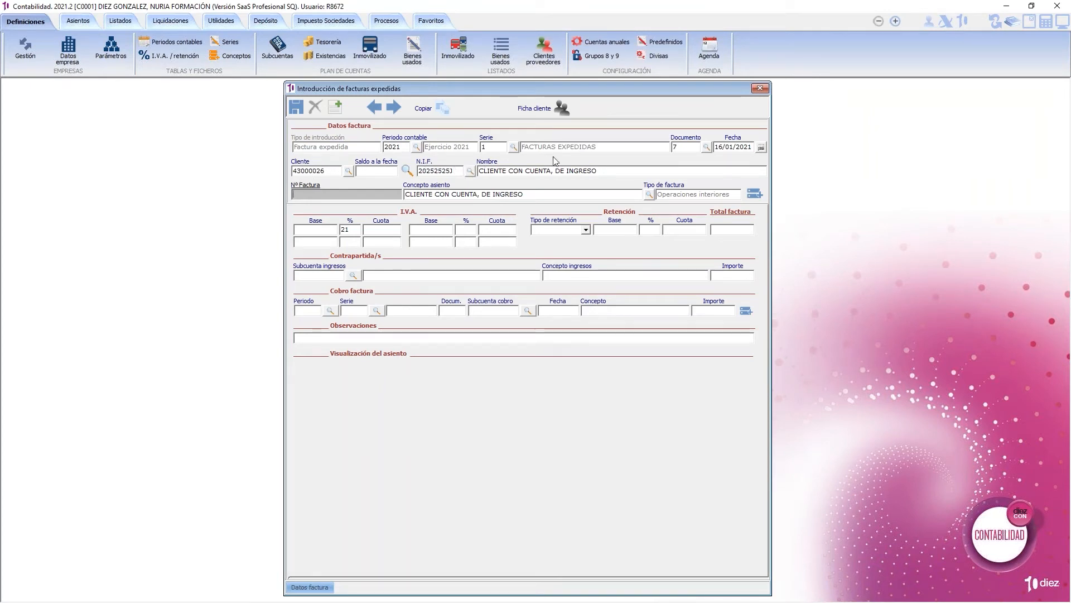
Set the invoice number to 1.7 and enter a taxable base of 78
{"action": "type", "text": "1.7"}
{"action": "key", "text": "Return"}
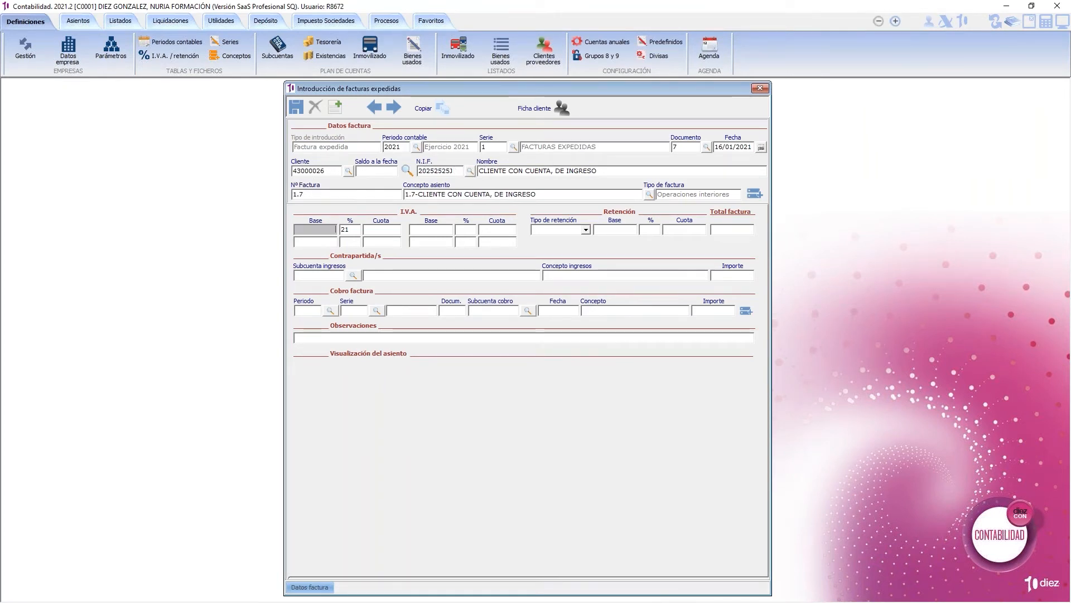
{"action": "type", "text": "78"}
{"action": "key", "text": "Return"}
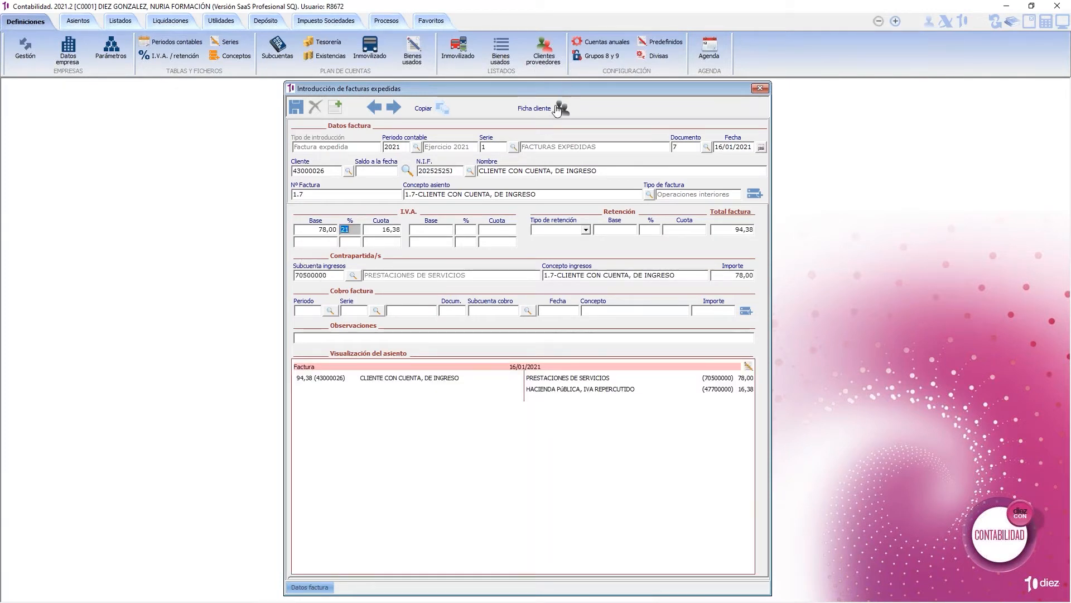
Check the default invoice data in the customer's record, save the invoice and close the issued-invoice entry form
{"action": "left_click", "coordinate": [560, 108]}
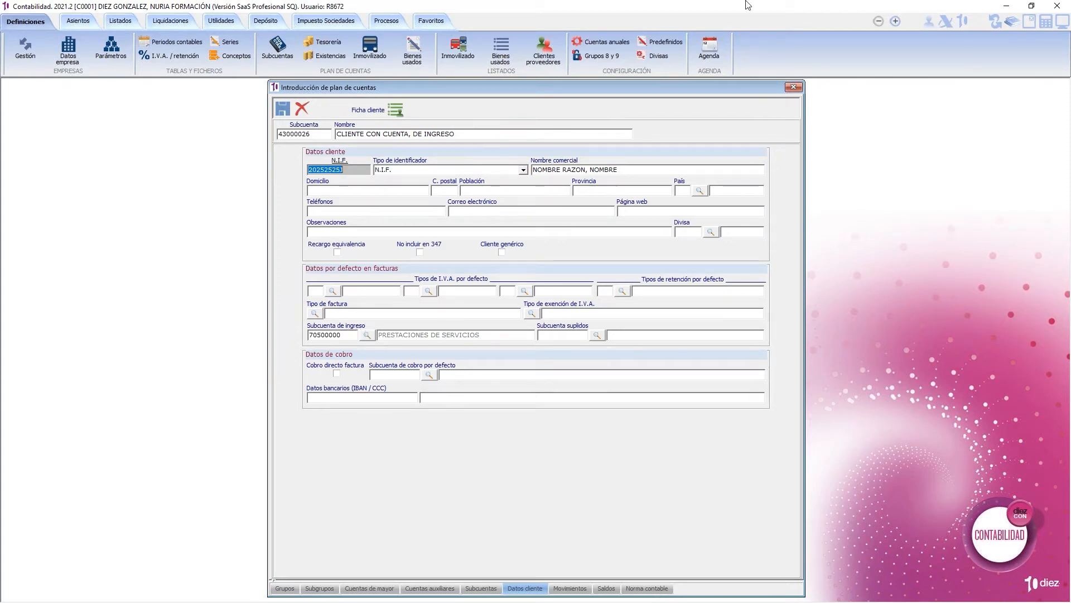
{"action": "left_click", "coordinate": [793, 88]}
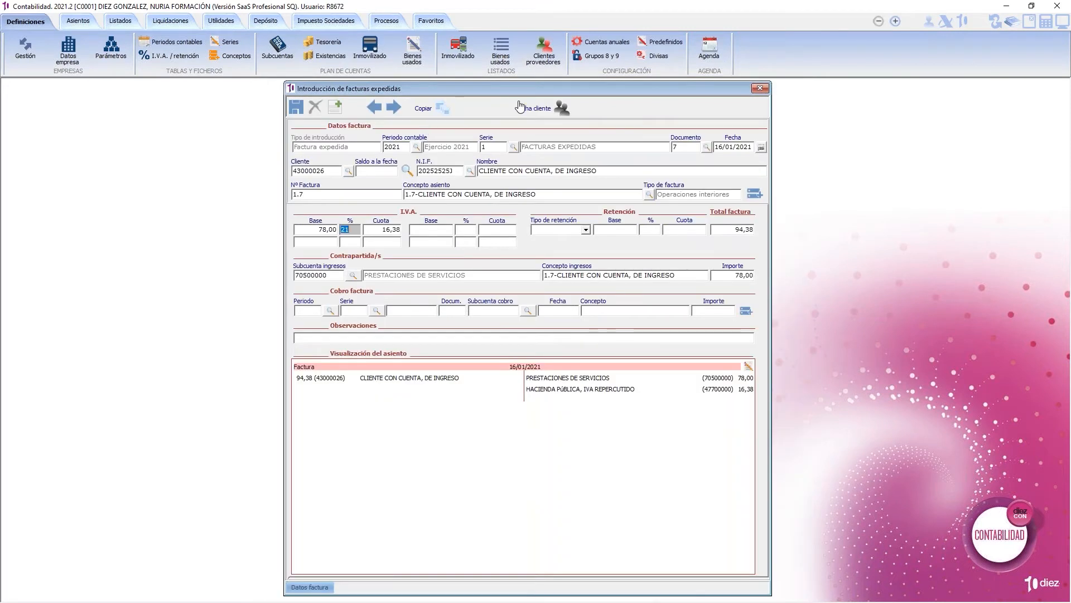
{"action": "left_click", "coordinate": [299, 107]}
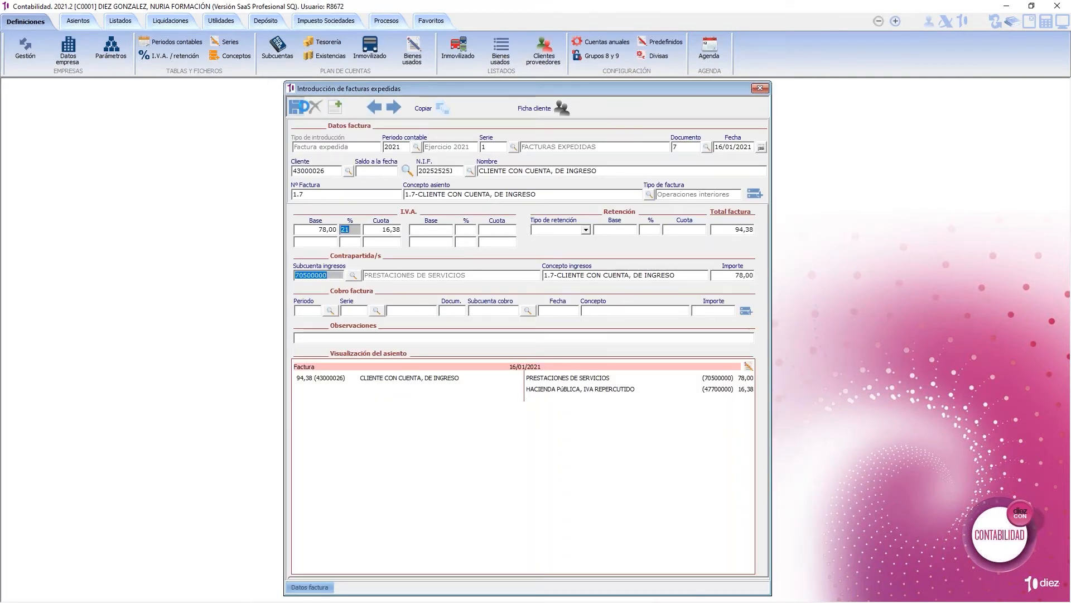
{"action": "left_click", "coordinate": [298, 107]}
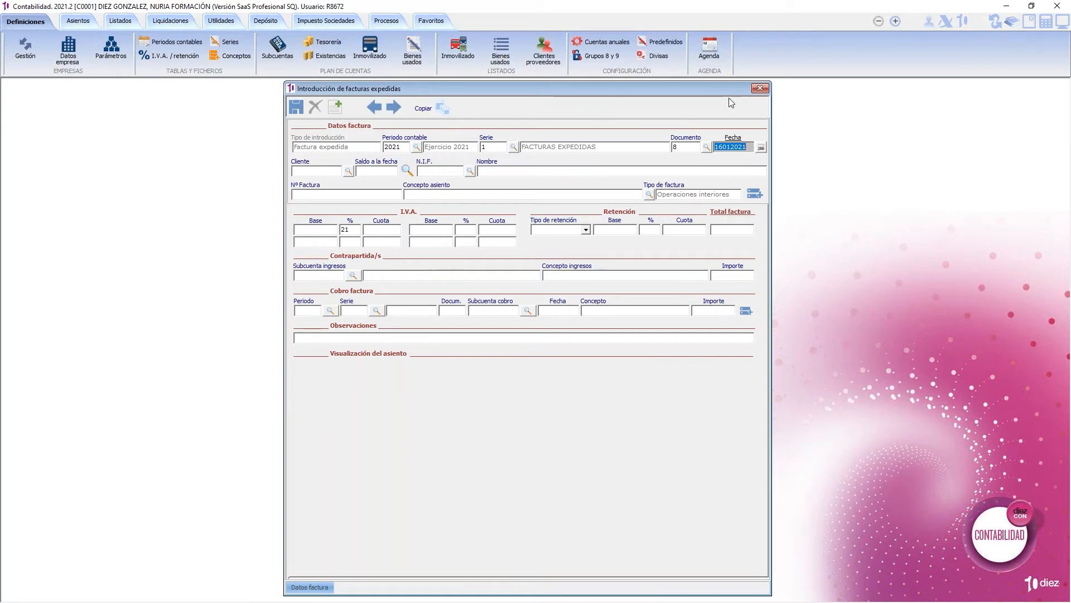
{"action": "left_click", "coordinate": [760, 89]}
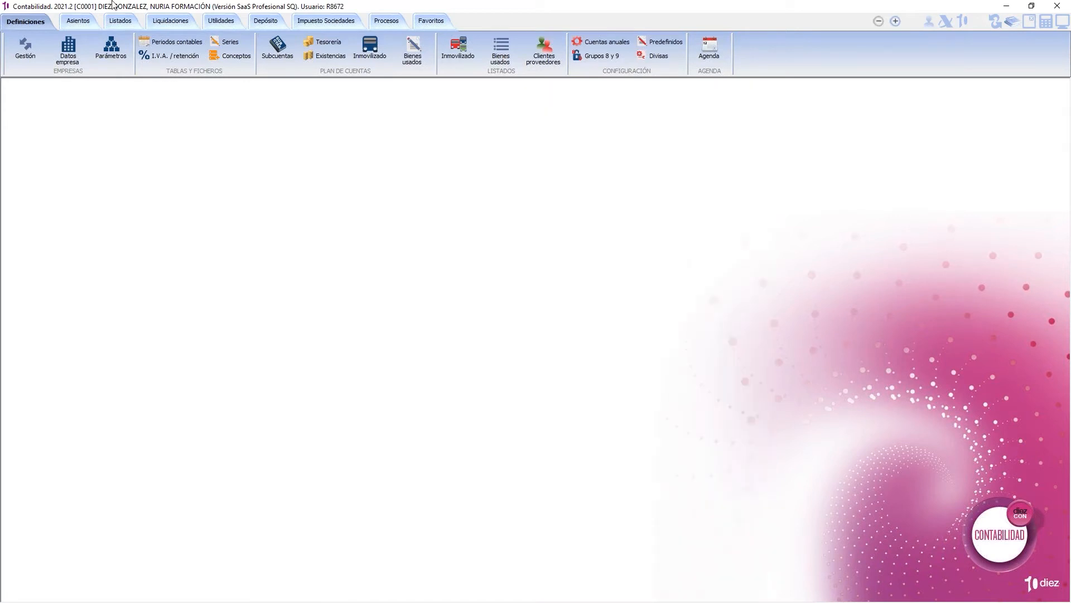
Open the received-invoice entry form and examine the company parameters of the FACTURAS RECIBIDAS series
{"action": "left_click", "coordinate": [78, 22]}
{"action": "left_click", "coordinate": [111, 50]}
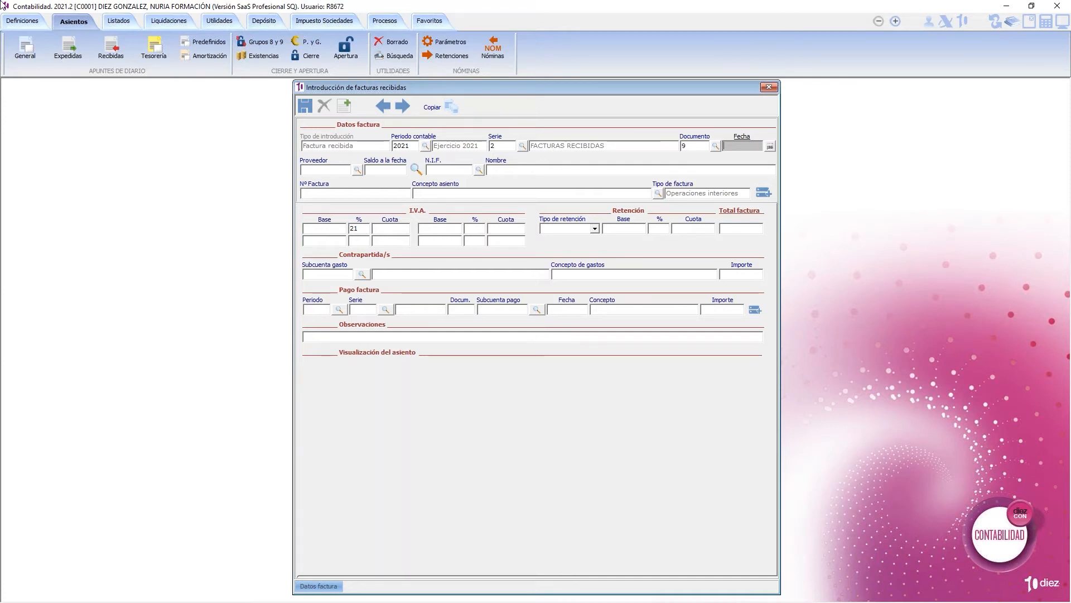
{"action": "left_click", "coordinate": [23, 21]}
{"action": "left_click", "coordinate": [111, 50]}
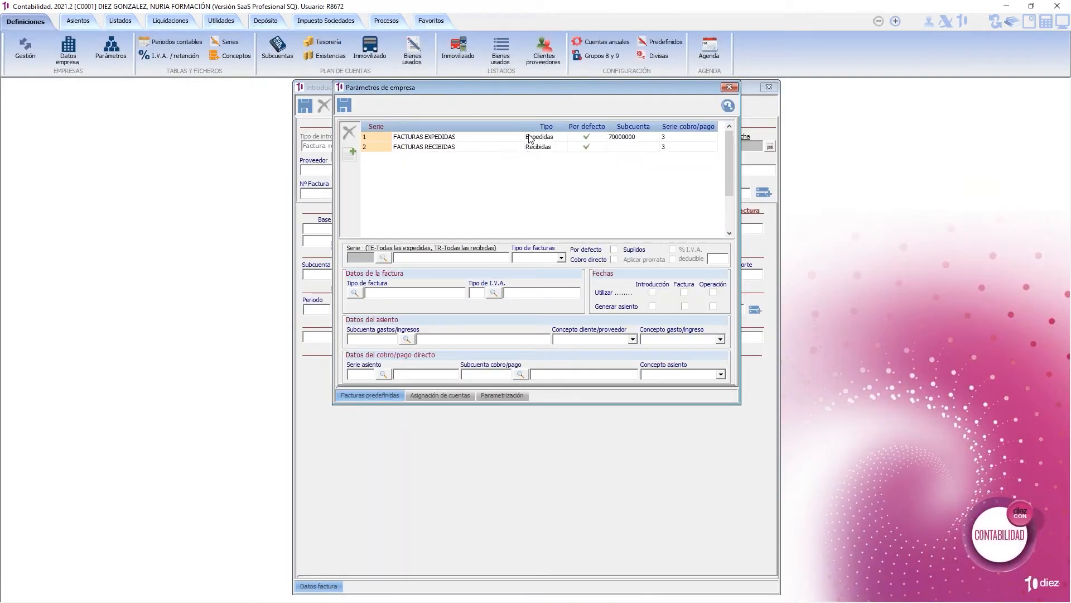
{"action": "left_click", "coordinate": [539, 147]}
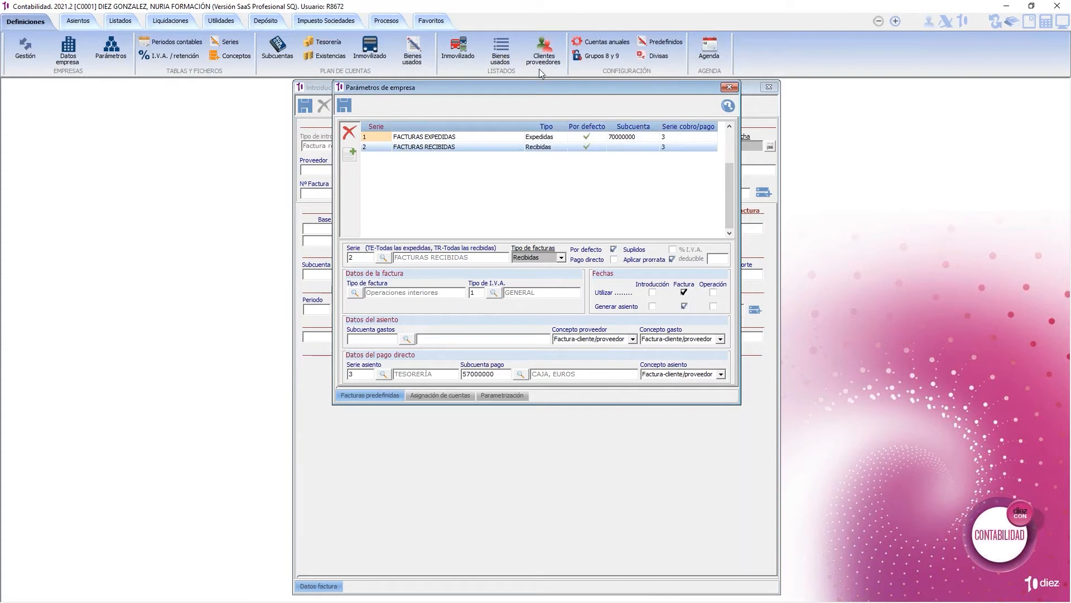
{"action": "left_click", "coordinate": [729, 87]}
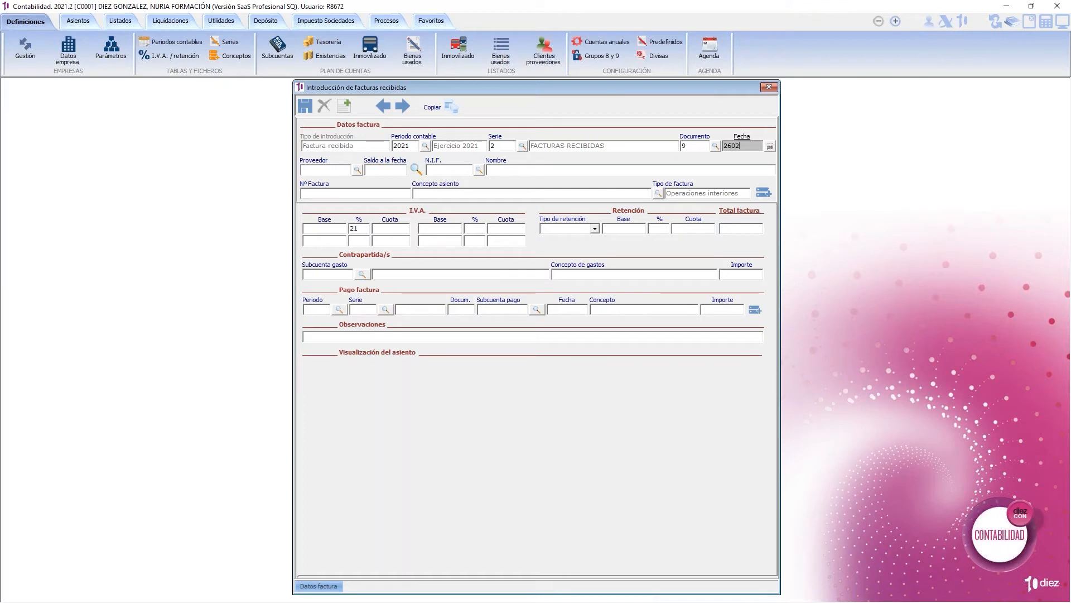
{"action": "key", "text": "Return"}
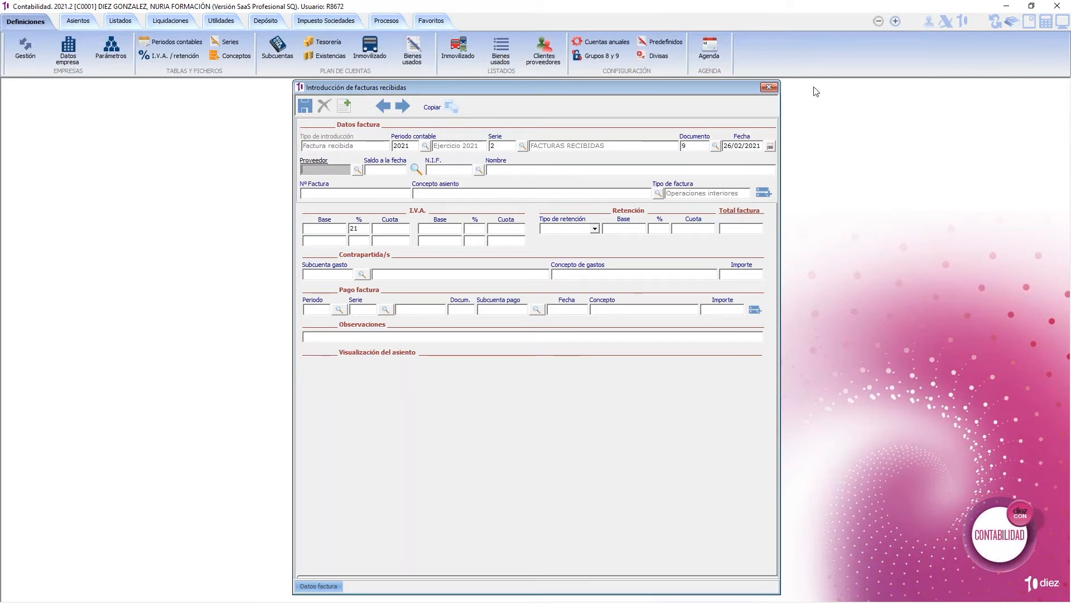
{"action": "left_click", "coordinate": [768, 88]}
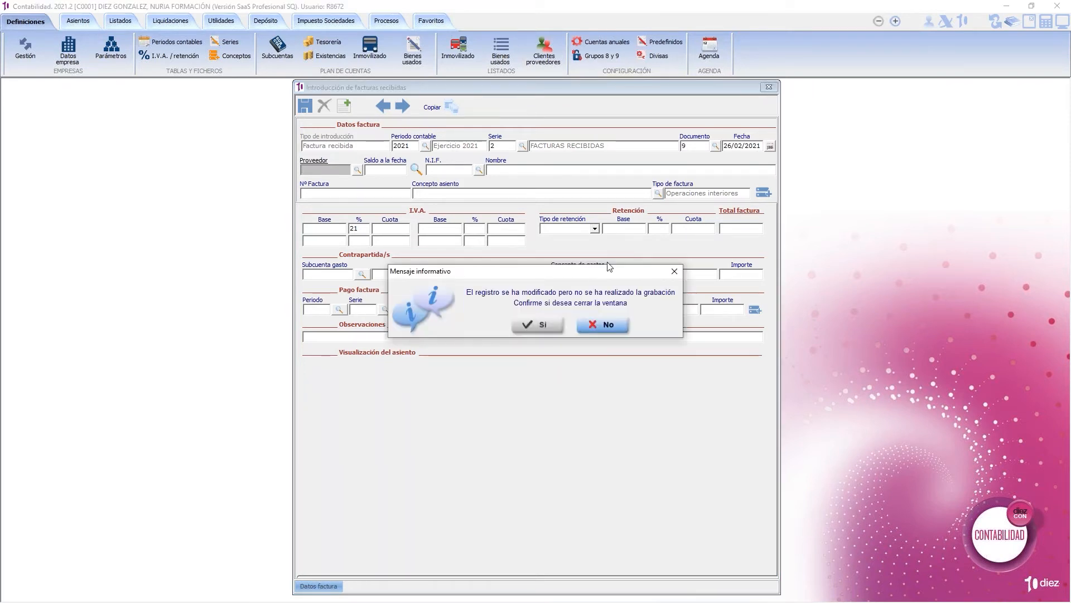
{"action": "left_click", "coordinate": [537, 324]}
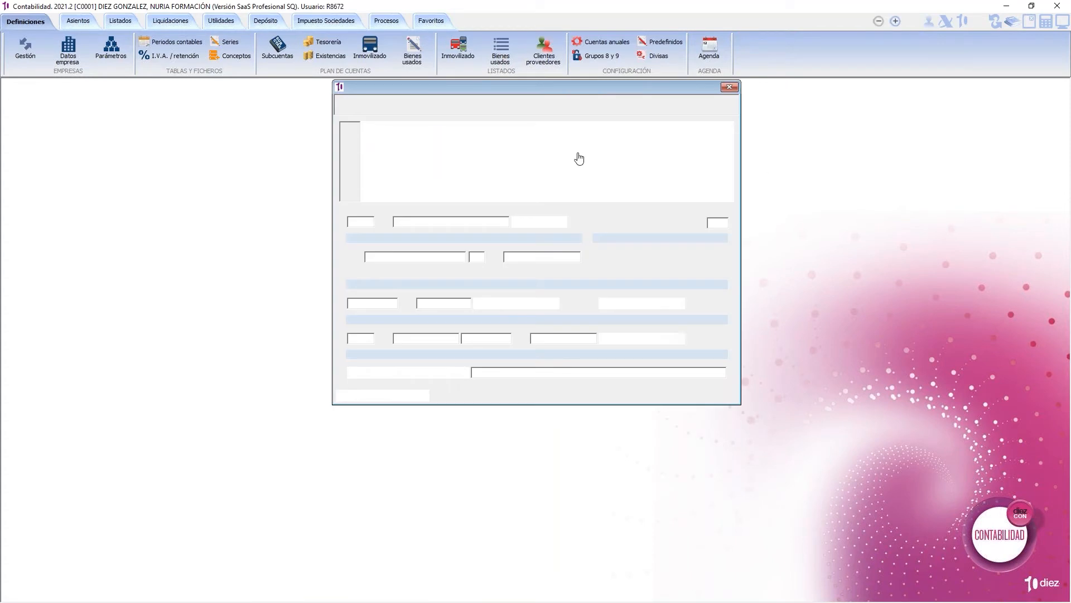
In the company parameters, make the FACTURAS RECIBIDAS series use the introduction date and generate entries by it, and save
{"action": "left_click", "coordinate": [480, 148]}
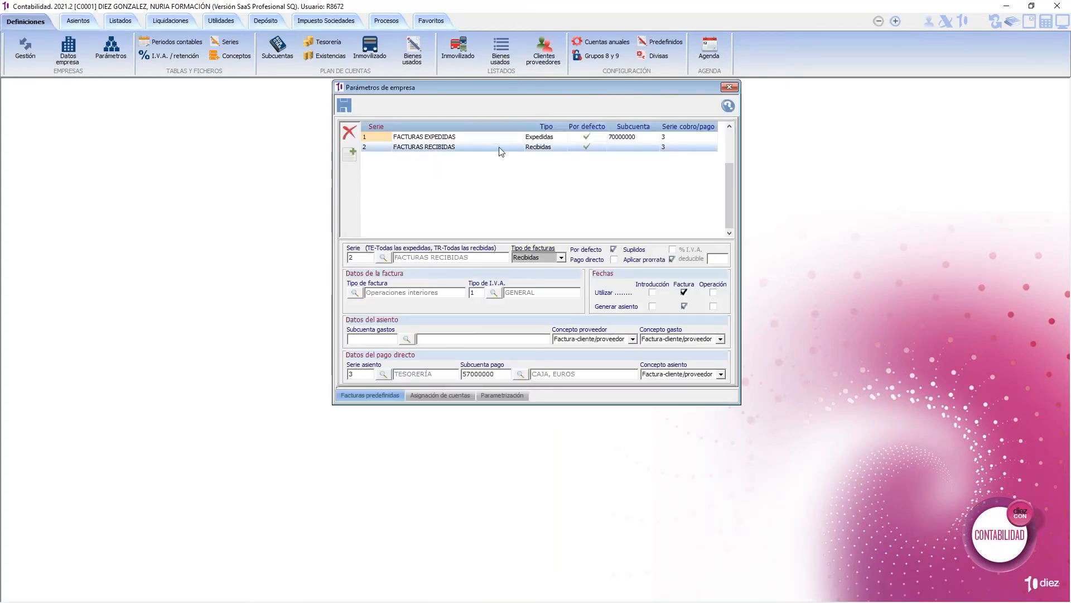
{"action": "left_click", "coordinate": [652, 292]}
{"action": "left_click", "coordinate": [652, 307]}
{"action": "left_click", "coordinate": [340, 106]}
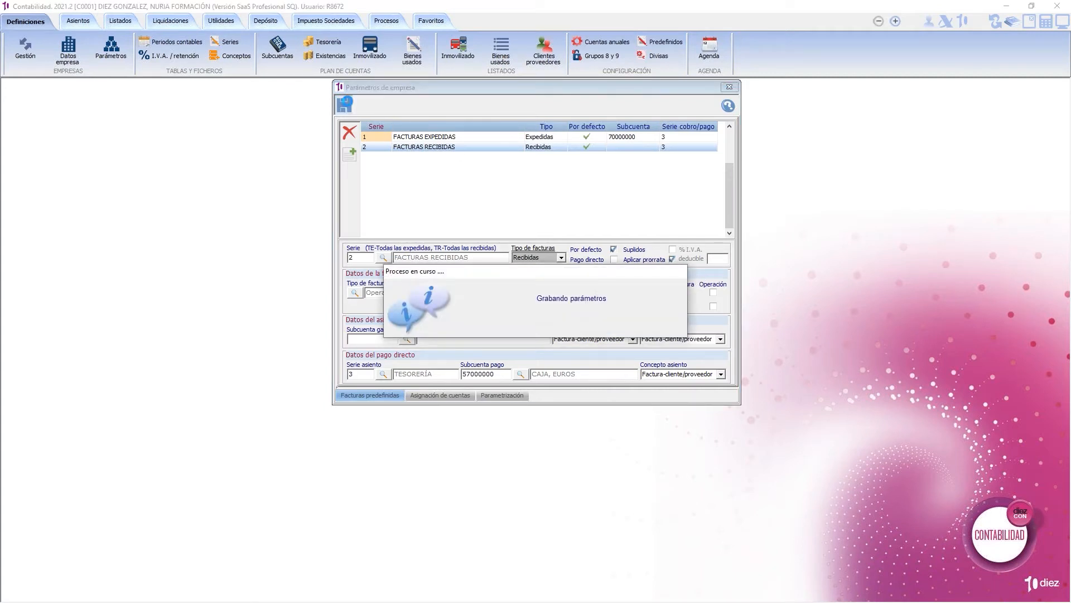
{"action": "left_click", "coordinate": [735, 87]}
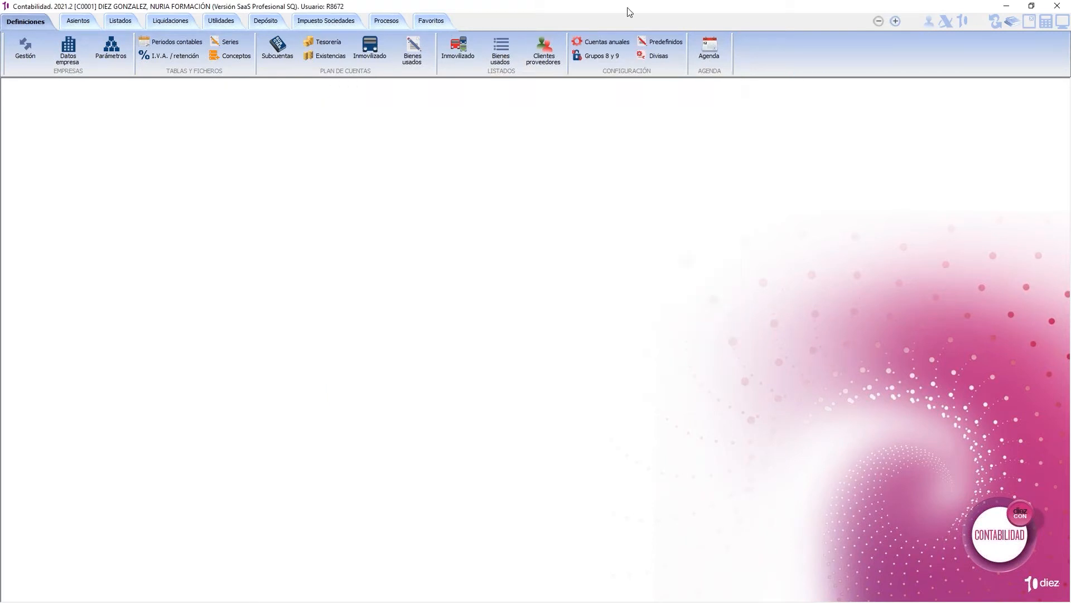
Start a new received invoice, keep the proposed introduction date 16/02/2021 and set the invoice date to 10/01/2021
{"action": "left_click", "coordinate": [78, 20]}
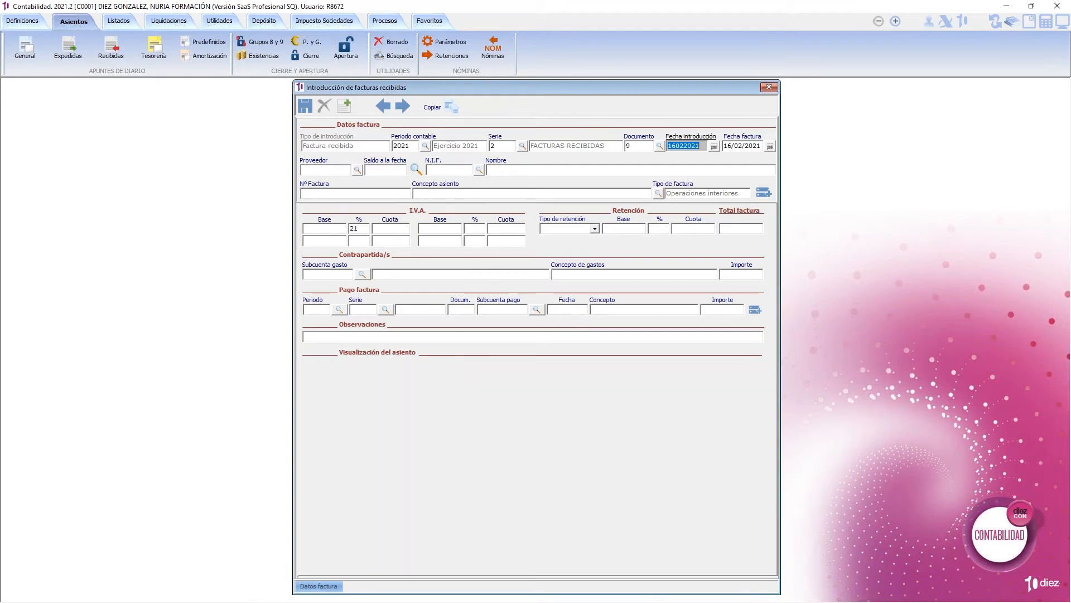
{"action": "key", "text": "Tab"}
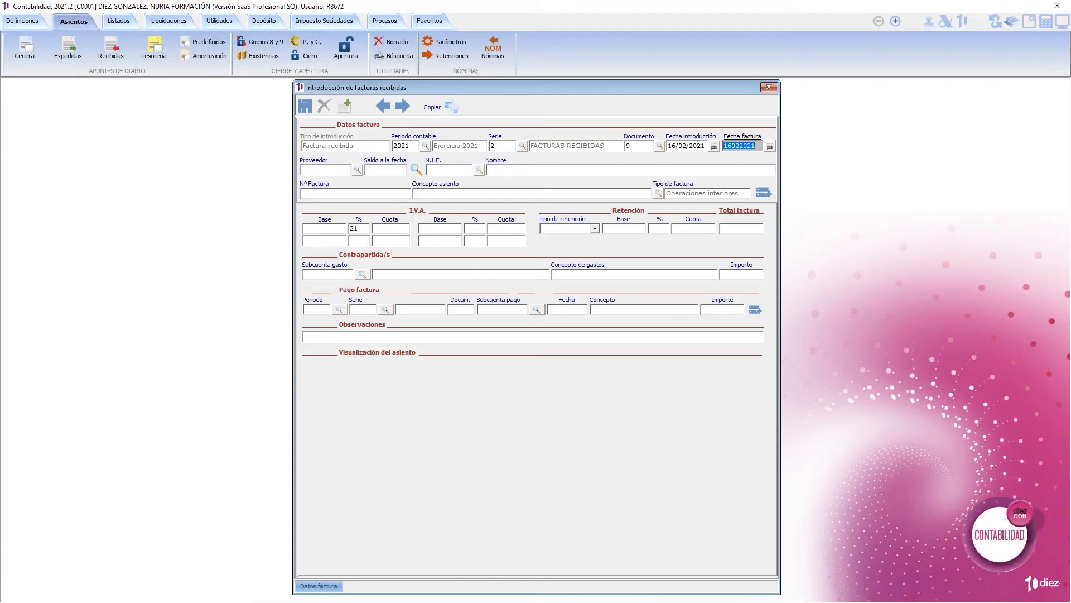
{"action": "type", "text": "10/"}
{"action": "type", "text": "01/2021"}
{"action": "key", "text": "Tab"}
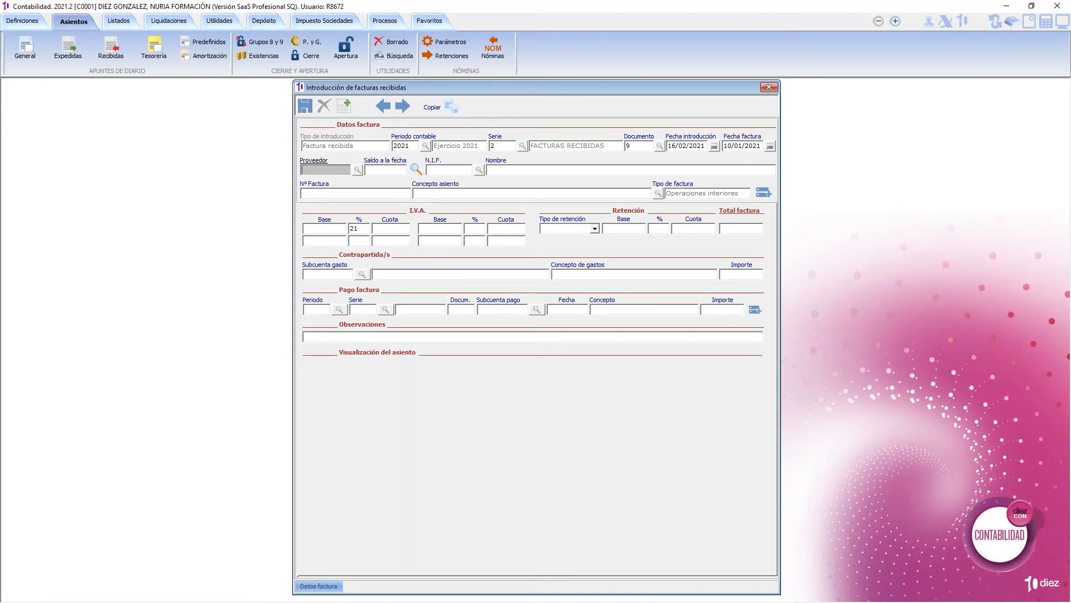
Search the supplier list by the supplier's surname and choose the matching supplier for the received invoice
{"action": "key", "text": "F2"}
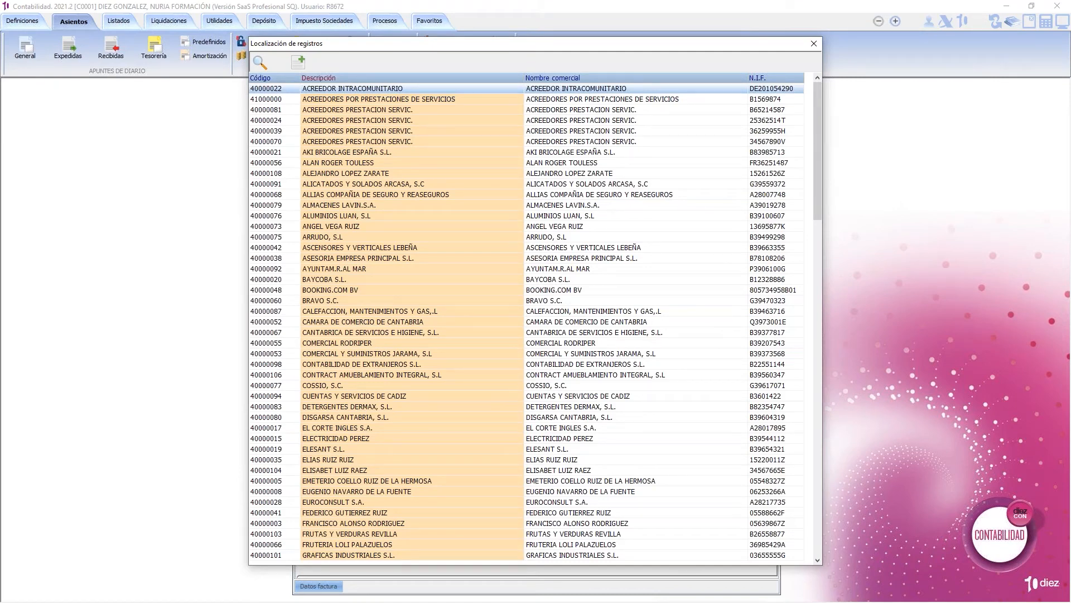
{"action": "key", "text": "ctrl+b"}
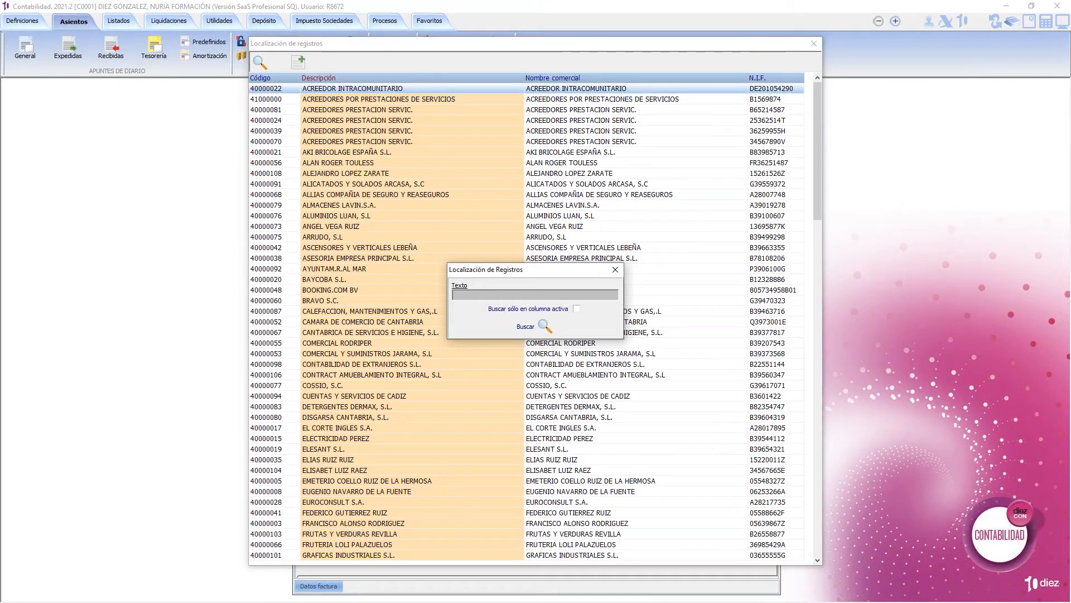
{"action": "type", "text": "VEGA"}
{"action": "key", "text": "Return"}
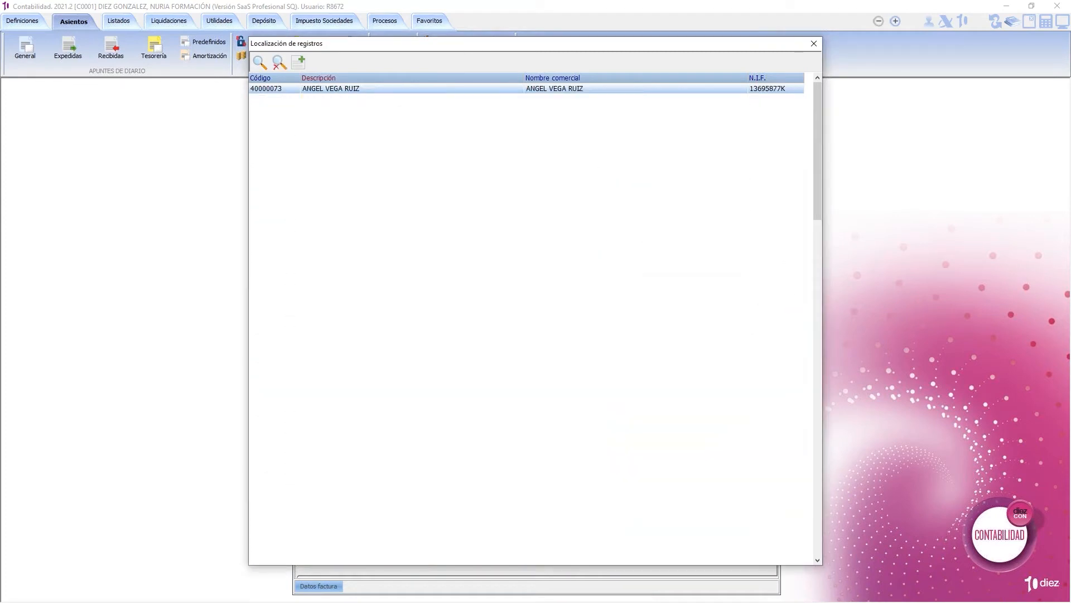
{"action": "key", "text": "Return"}
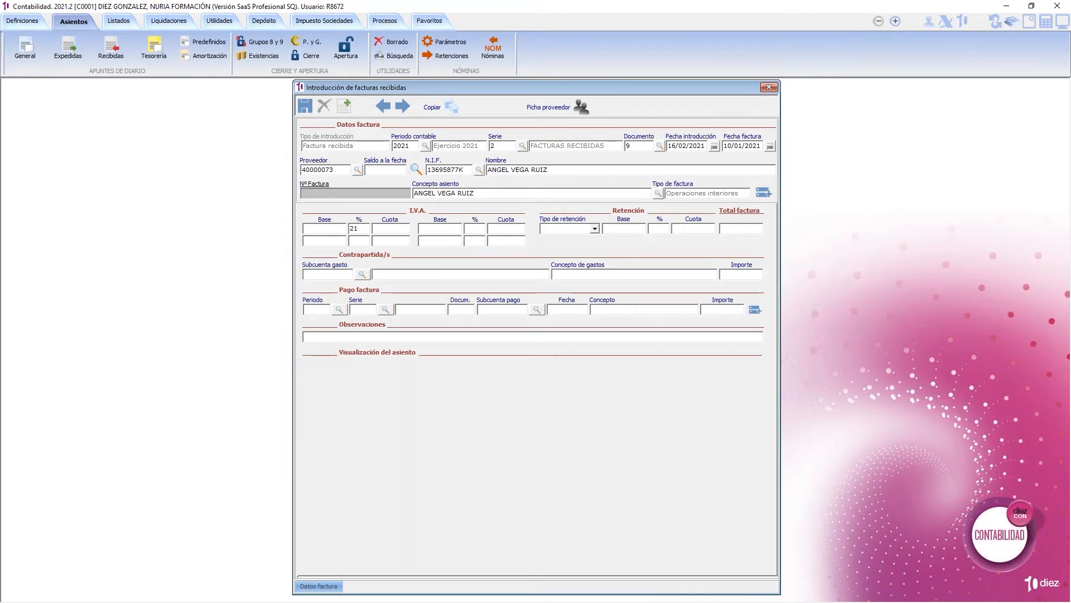
Set the received invoice's number to 1.65 and its taxable base to 900, keeping 21% VAT
{"action": "type", "text": "1.65"}
{"action": "key", "text": "Return"}
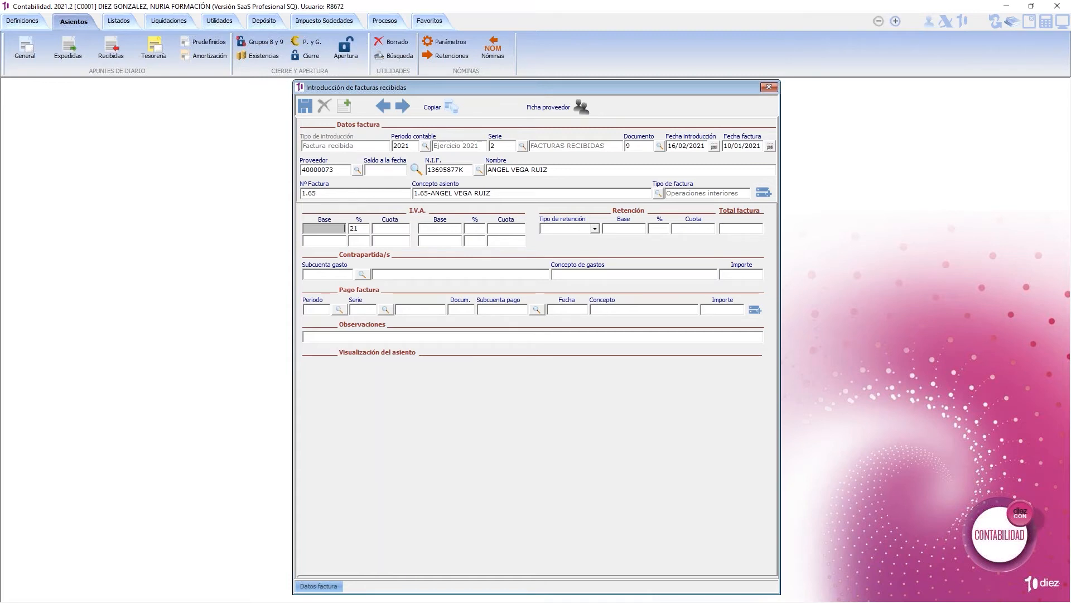
{"action": "type", "text": "900"}
{"action": "key", "text": "Tab"}
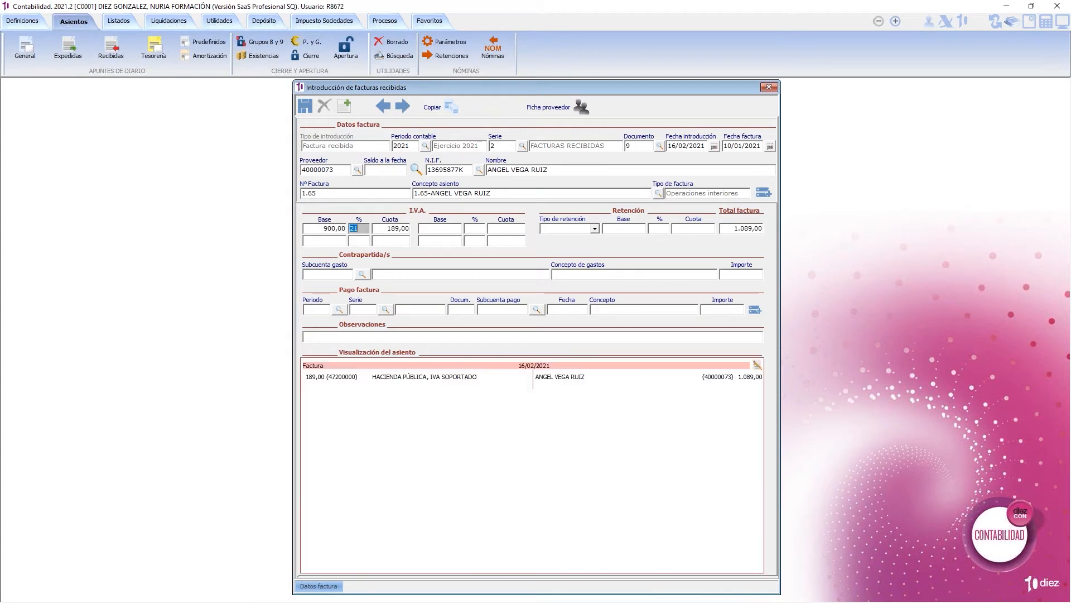
Assign the 900 expense to subaccount 60100000, COMPRAS DE MATERIAS PRIMAS, leave the payment data empty and save the received invoice
{"action": "left_click", "coordinate": [328, 274]}
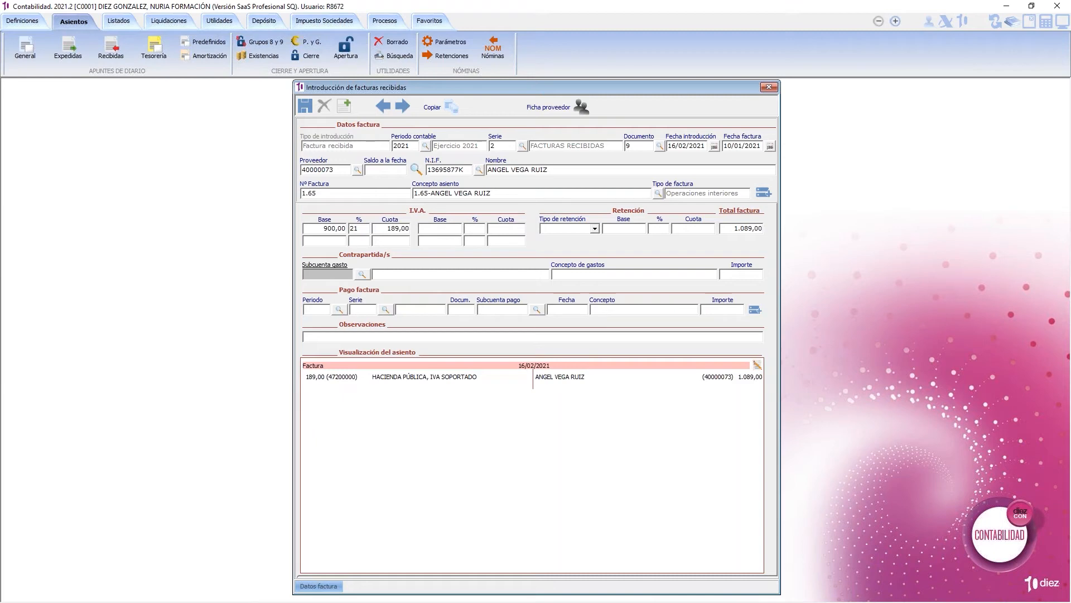
{"action": "left_click", "coordinate": [362, 275]}
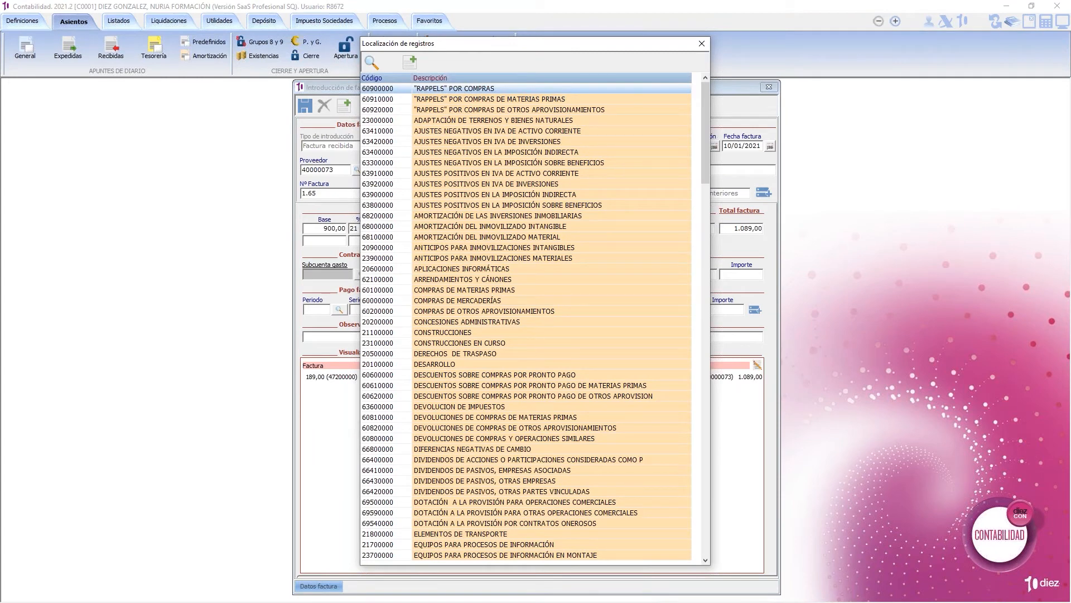
{"action": "key", "text": "6"}
{"action": "key", "text": "Down"}
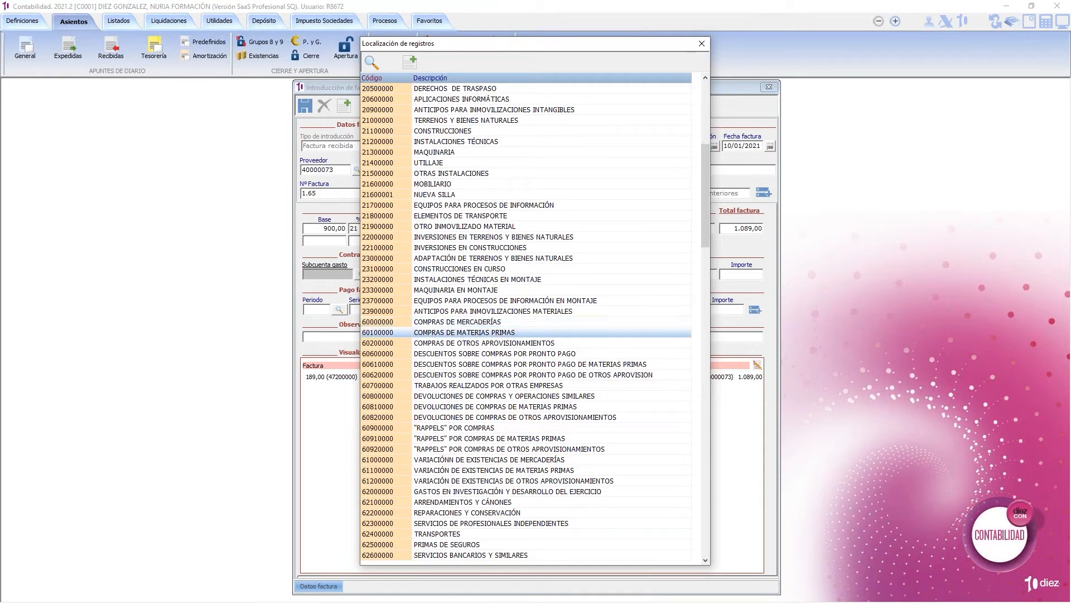
{"action": "key", "text": "Return"}
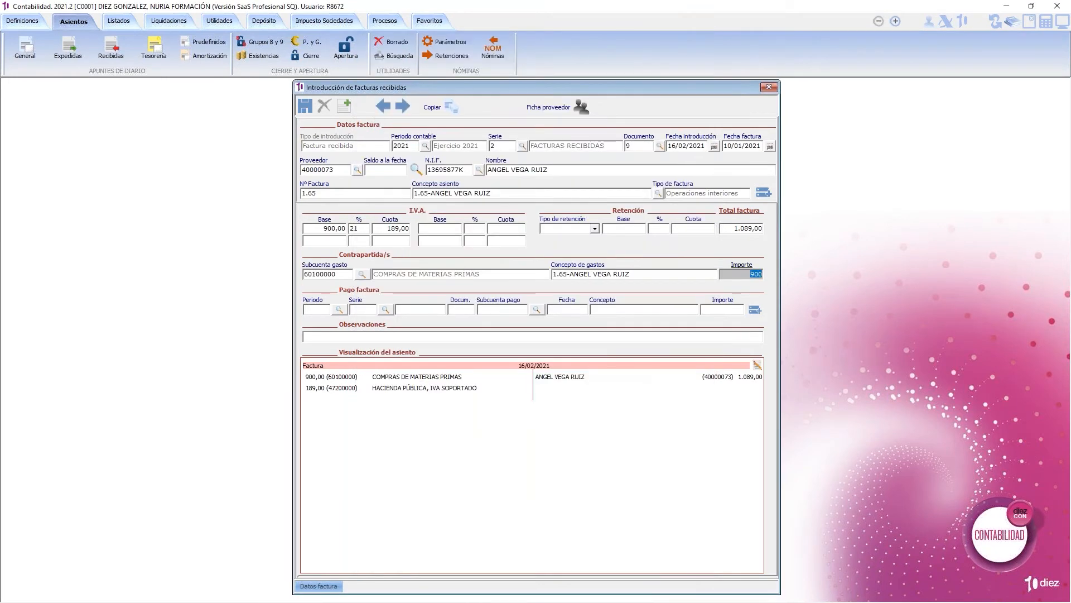
{"action": "key", "text": "Return"}
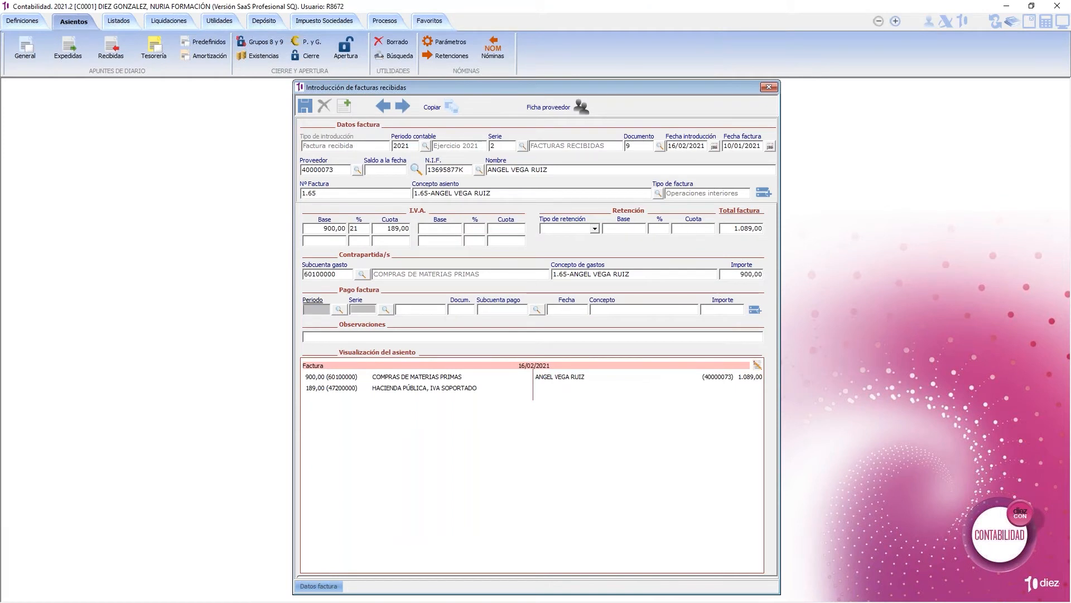
{"action": "key", "text": "Return"}
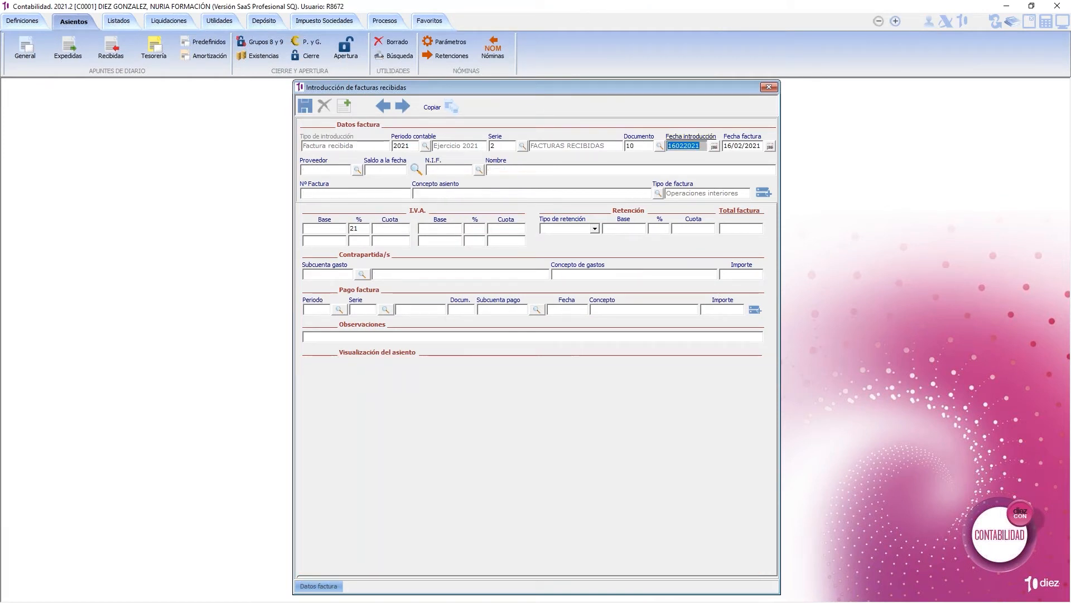
Keep the proposed dates for the next received invoice and choose PROVEEDOR RETENCION PROFESIONALES from the supplier list
{"action": "key", "text": "Return"}
{"action": "key", "text": "Return"}
{"action": "key", "text": "Return"}
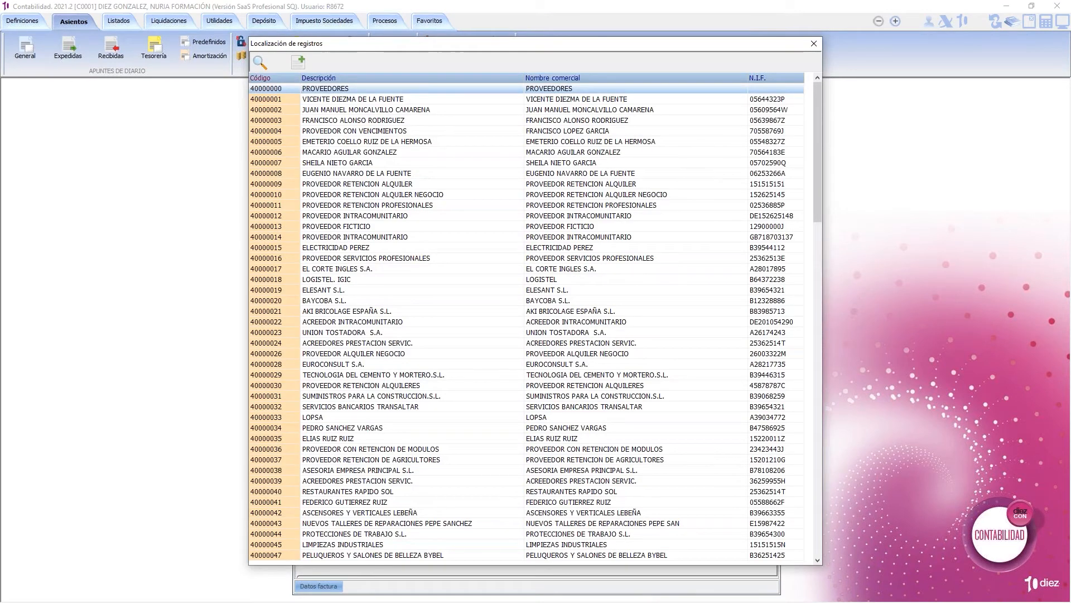
{"action": "key", "text": "Down"}
{"action": "key", "text": "Down"}
{"action": "key", "text": "Down"}
{"action": "key", "text": "Down"}
{"action": "key", "text": "Down"}
{"action": "key", "text": "Down"}
{"action": "key", "text": "Down"}
{"action": "key", "text": "Down"}
{"action": "key", "text": "Down"}
{"action": "key", "text": "Down"}
{"action": "key", "text": "Down"}
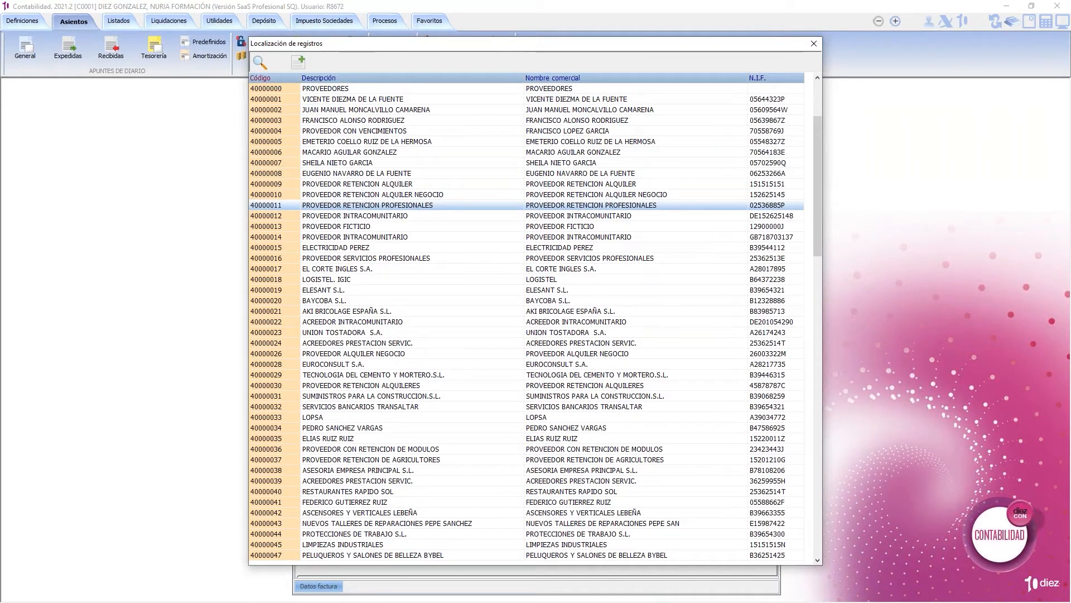
{"action": "key", "text": "Return"}
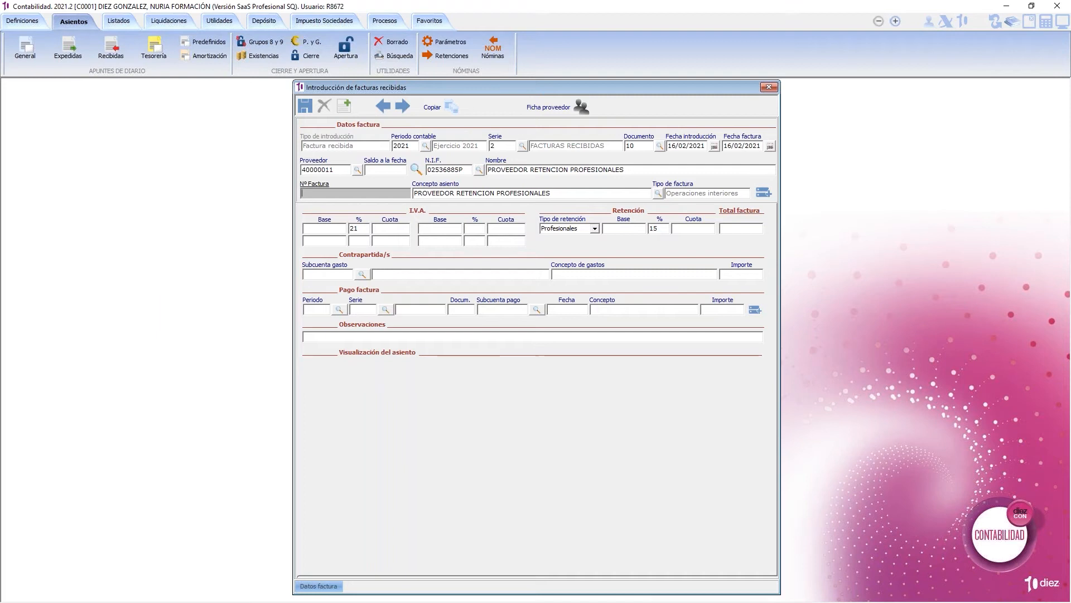
Set the received invoice's number to 50 and its taxable base to 50, keeping 21% VAT and 15% professional withholding
{"action": "type", "text": "50"}
{"action": "key", "text": "Return"}
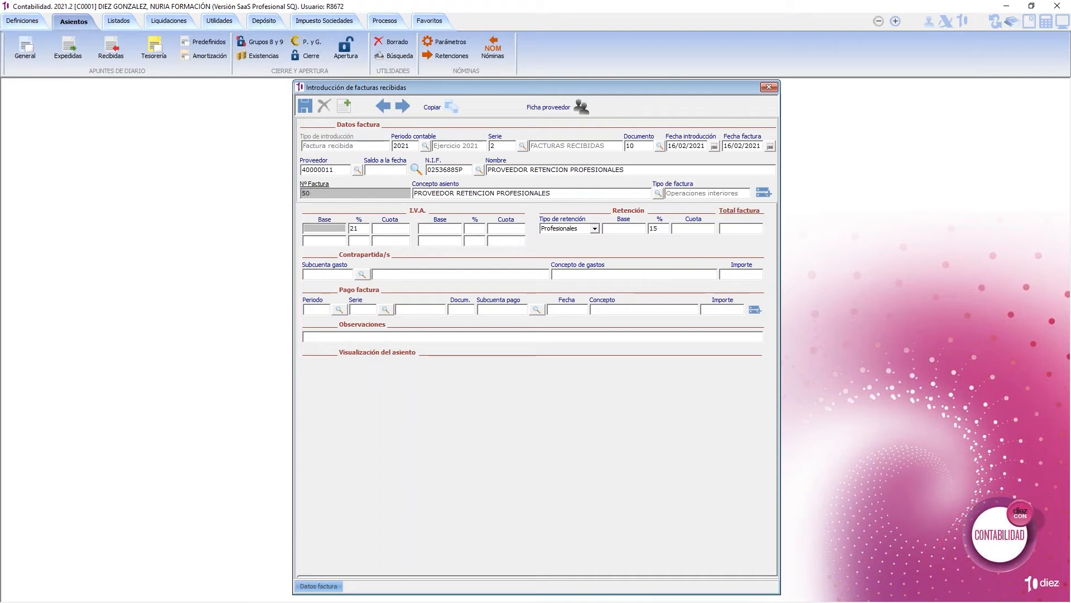
{"action": "type", "text": "50"}
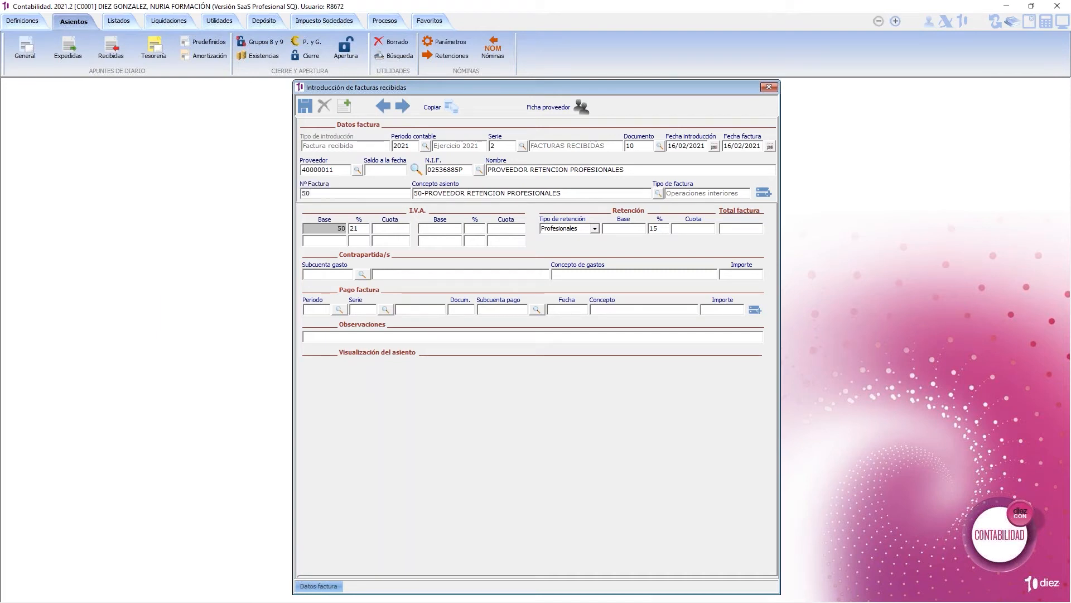
{"action": "key", "text": "Return"}
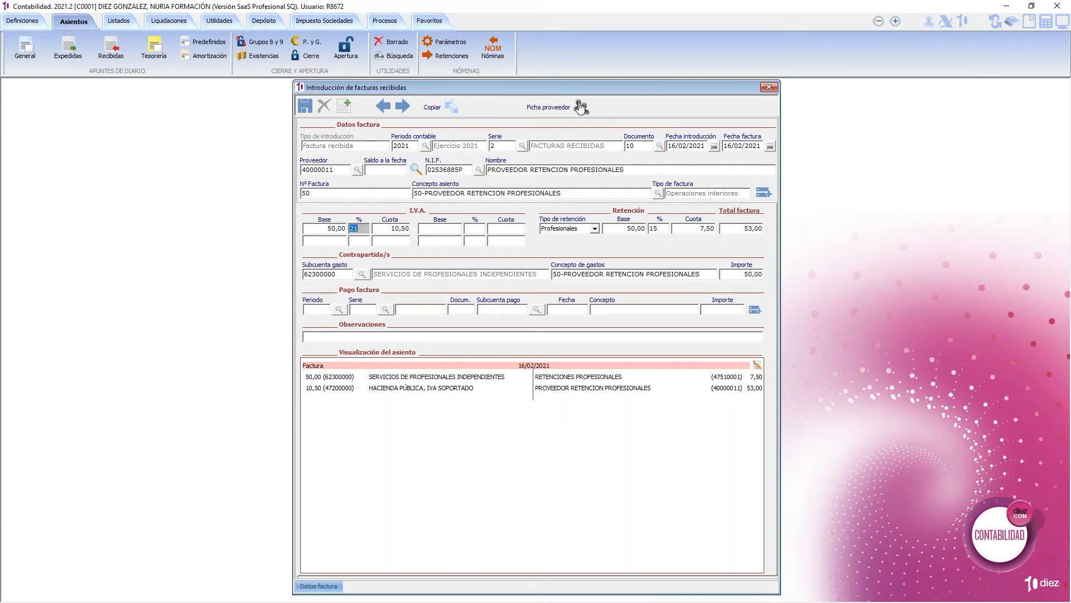
Review the default withholding type and expense subaccount in the supplier's record, and save the received invoice
{"action": "left_click", "coordinate": [580, 107]}
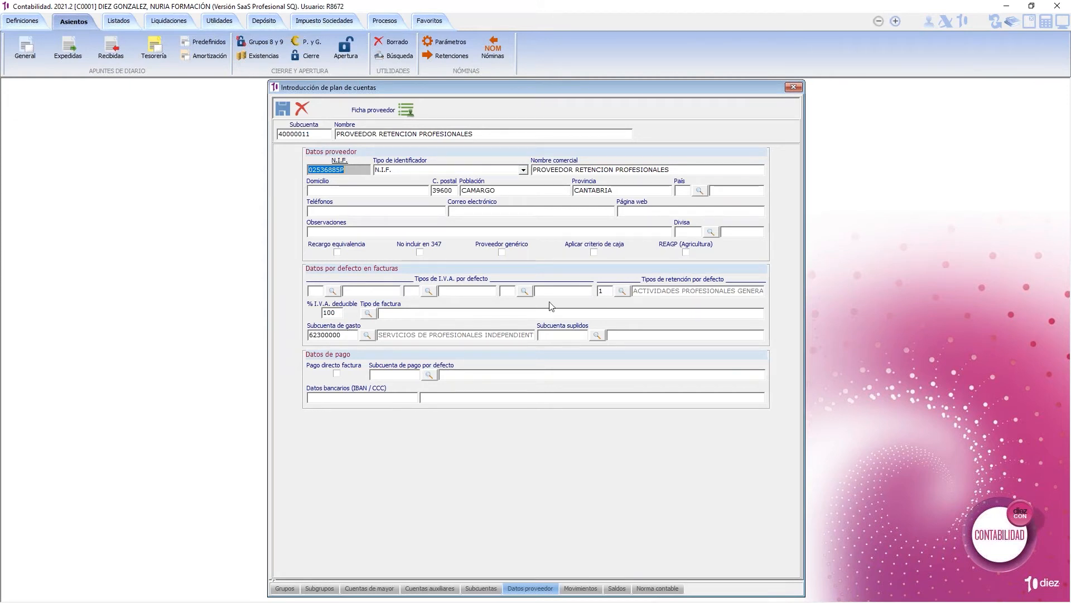
{"action": "left_click", "coordinate": [793, 87]}
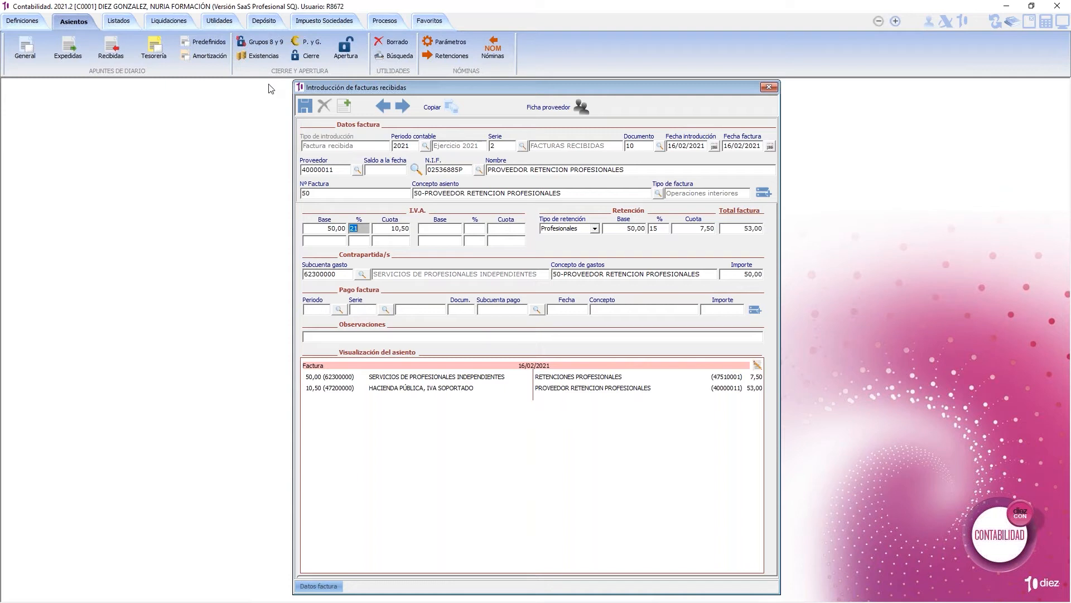
{"action": "left_click", "coordinate": [305, 105]}
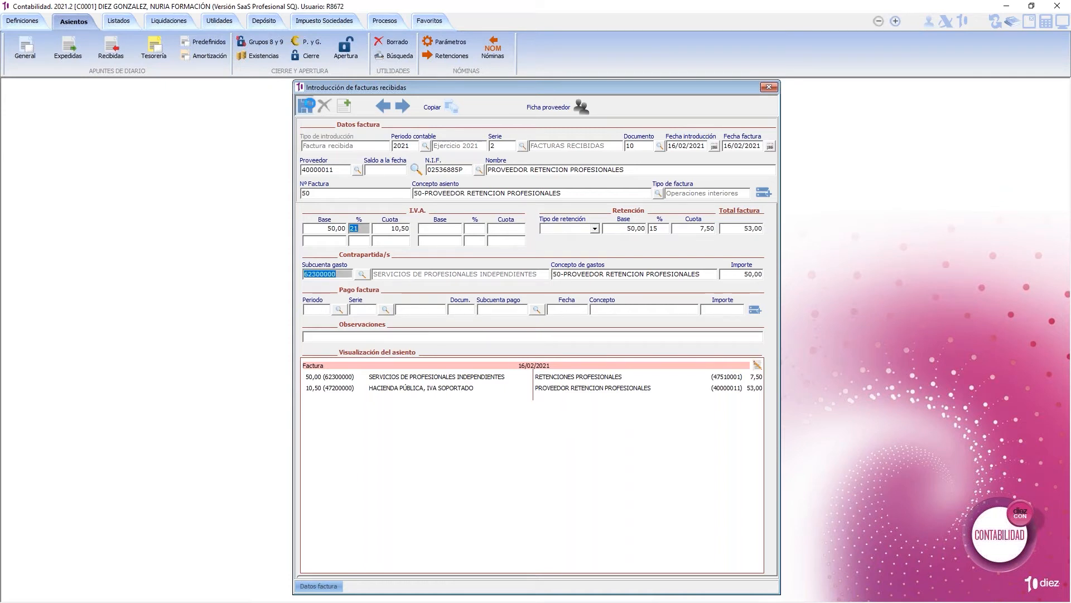
Keep the proposed dates for the next received invoice and choose supplier 40000014, PROVEEDOR INTRACOMUNITARIO, from the supplier list
{"action": "key", "text": "Return"}
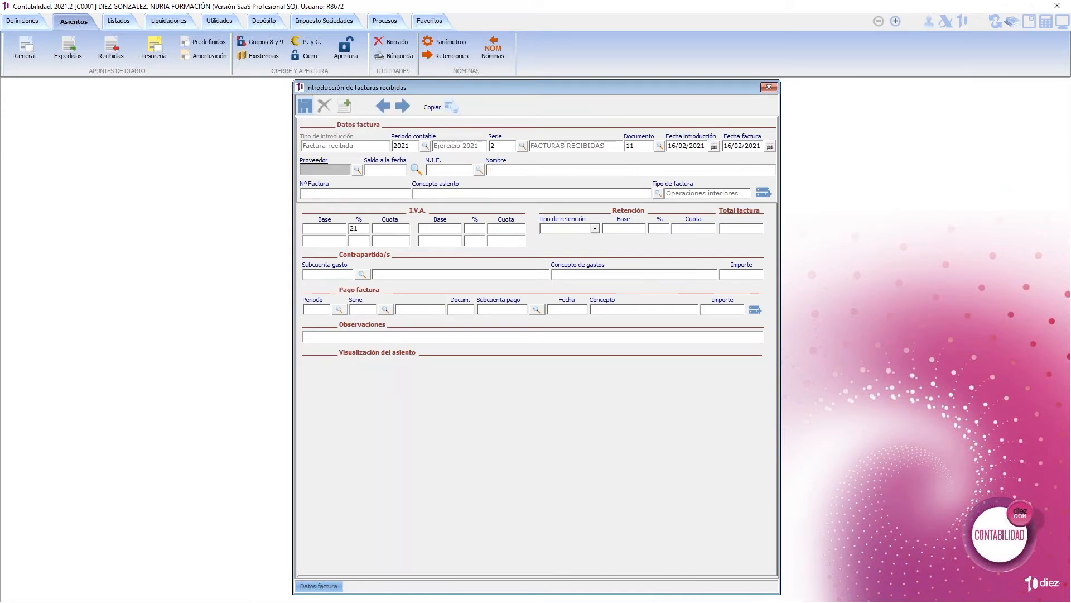
{"action": "key", "text": "F4"}
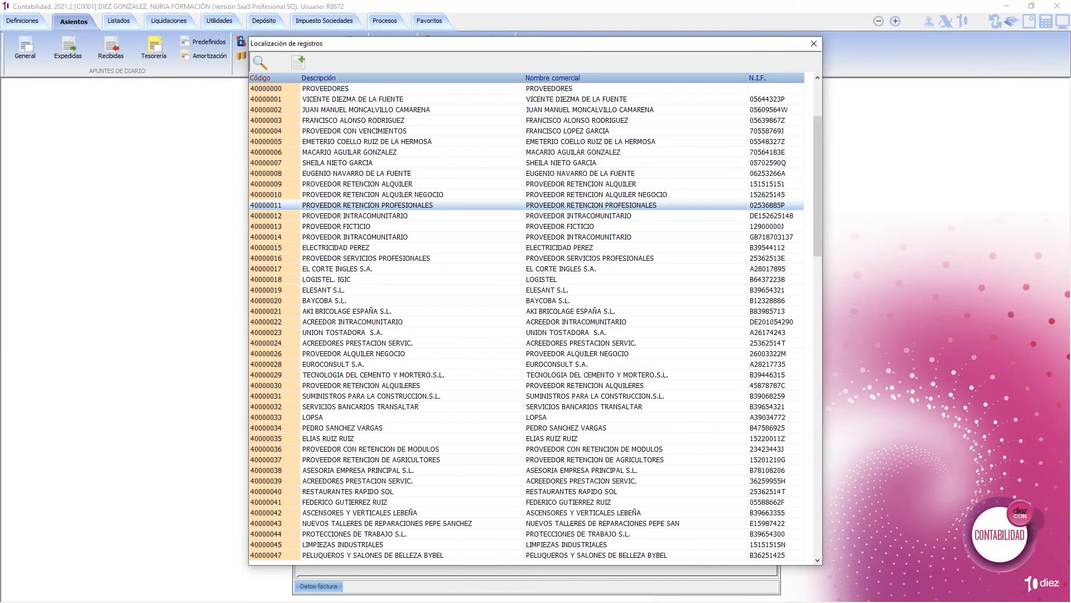
{"action": "key", "text": "Down"}
{"action": "key", "text": "Down"}
{"action": "key", "text": "Down"}
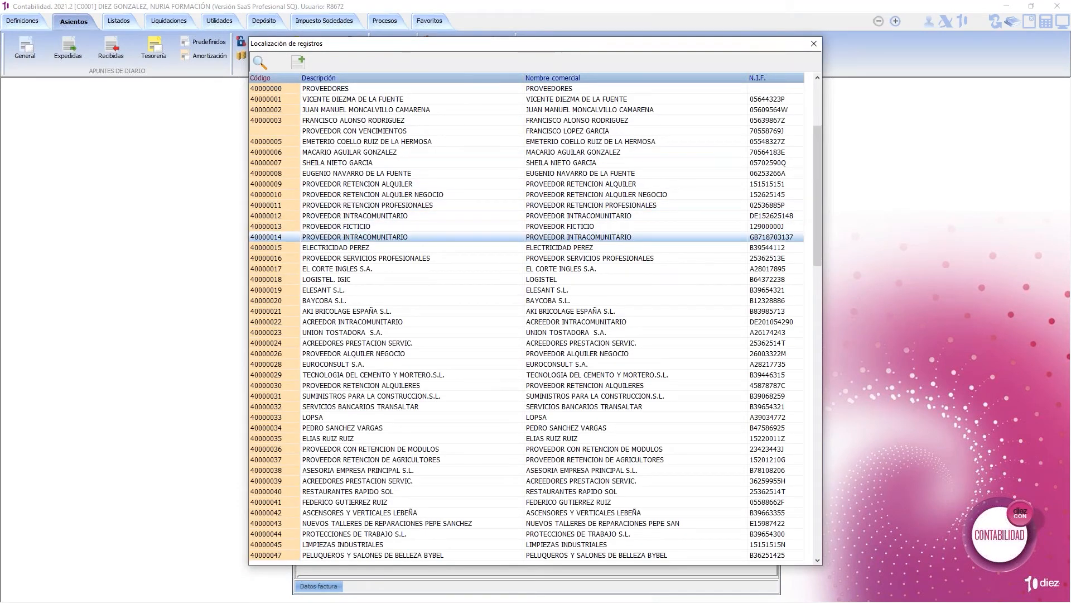
{"action": "key", "text": "Return"}
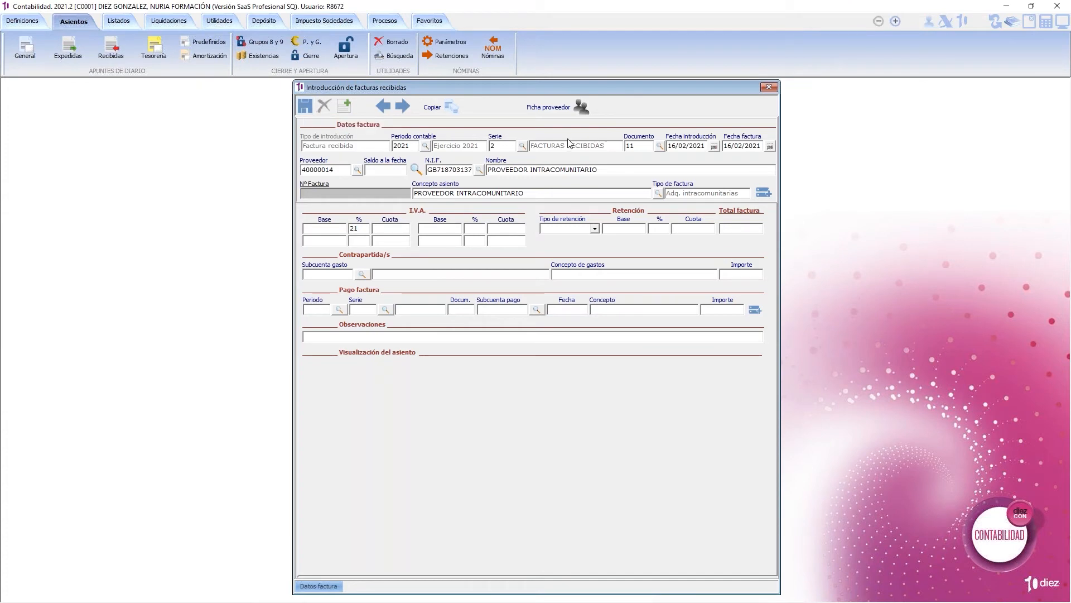
Review the available invoice types and the default invoice type set in the intra-community supplier's record
{"action": "left_click", "coordinate": [660, 193]}
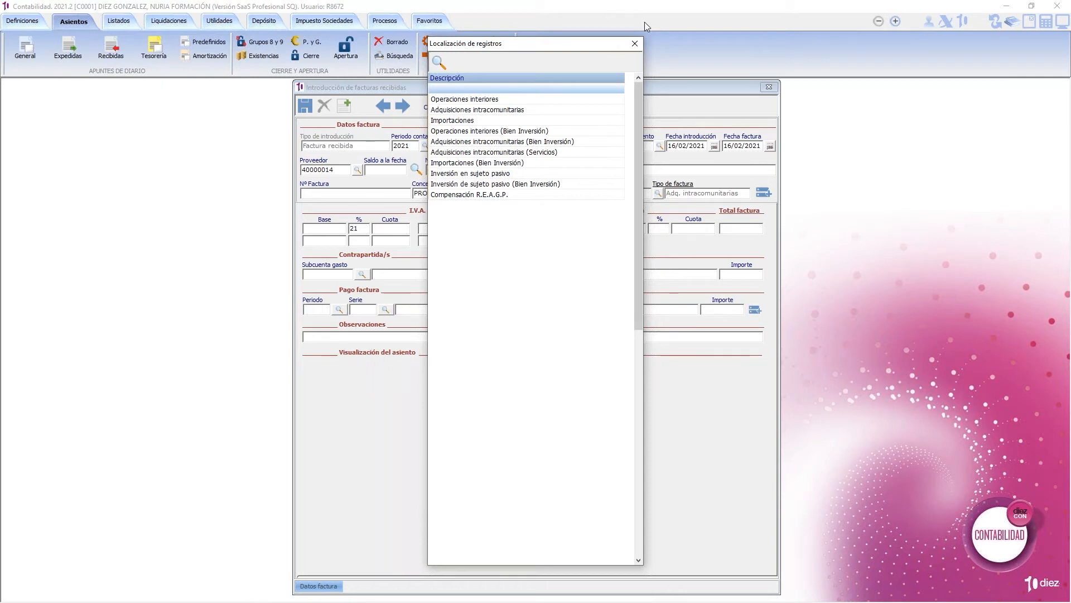
{"action": "left_click", "coordinate": [635, 44]}
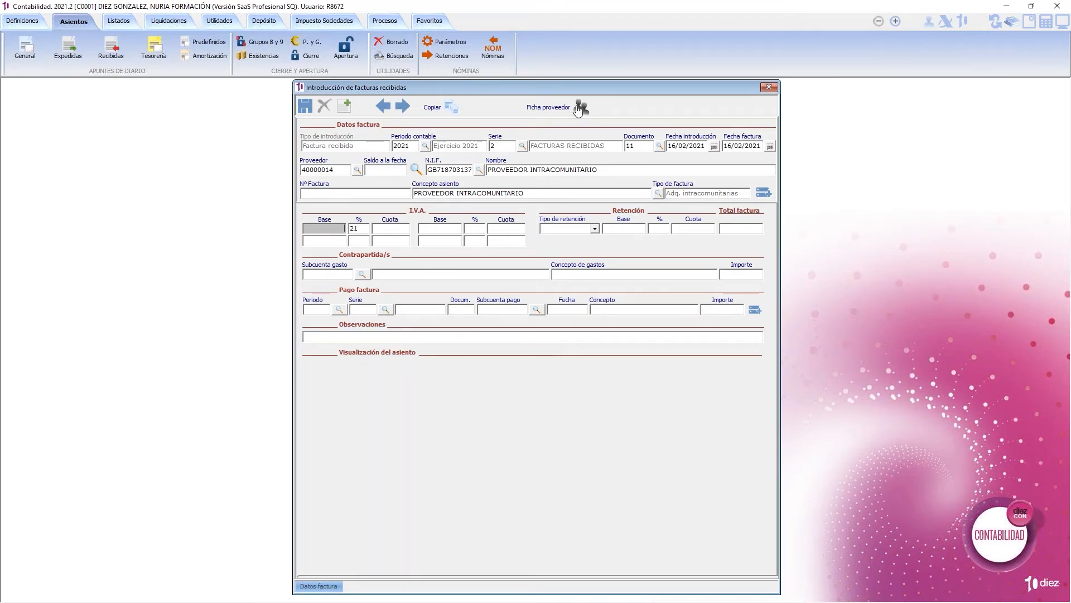
{"action": "left_click", "coordinate": [579, 107]}
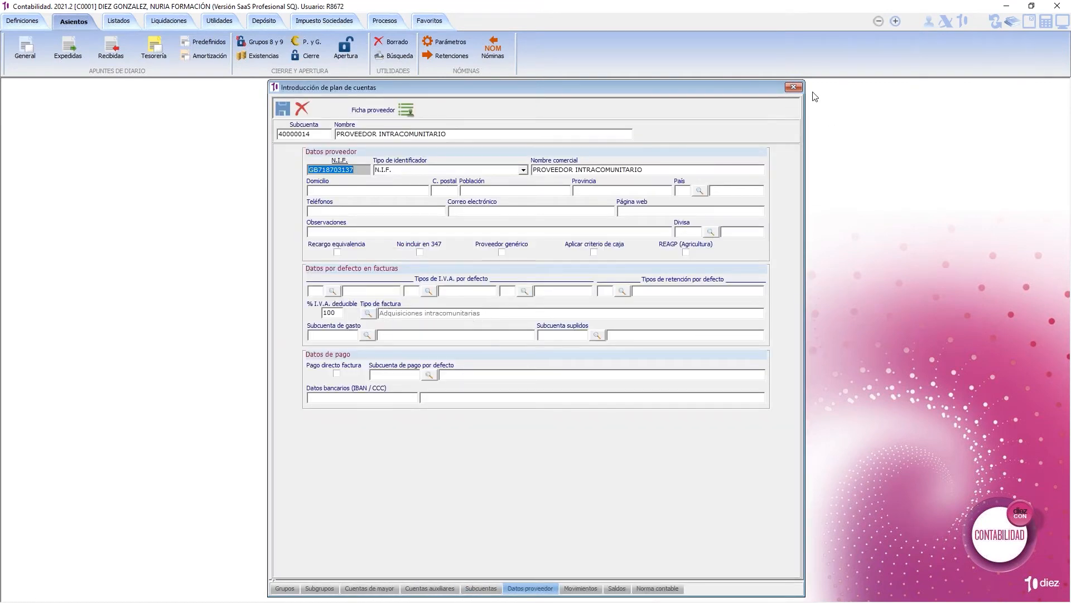
{"action": "left_click", "coordinate": [794, 87]}
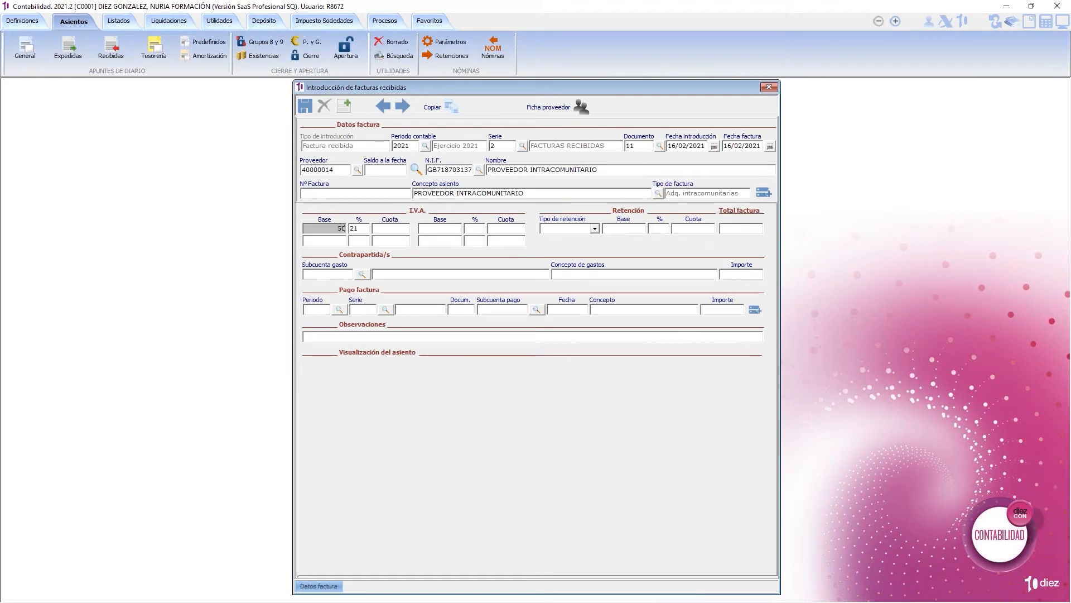
Enter a taxable base of 500 at 21% VAT, assign subaccount 60000000, COMPRAS DE MERCADERÍAS, and save the intra-community invoice
{"action": "key", "text": "Return"}
{"action": "key", "text": "Return"}
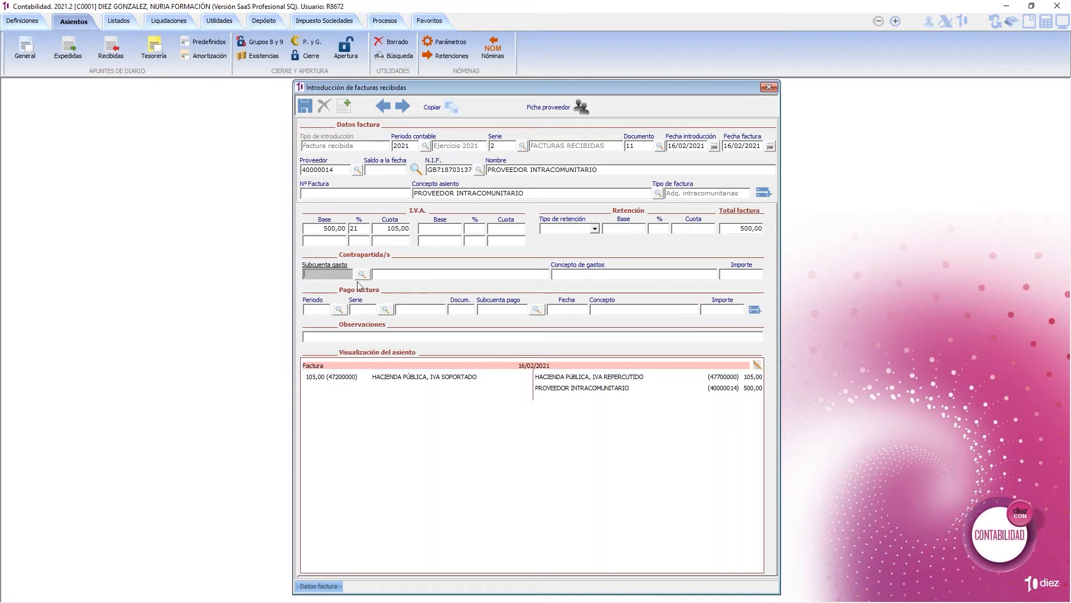
{"action": "type", "text": "600."}
{"action": "key", "text": "Tab"}
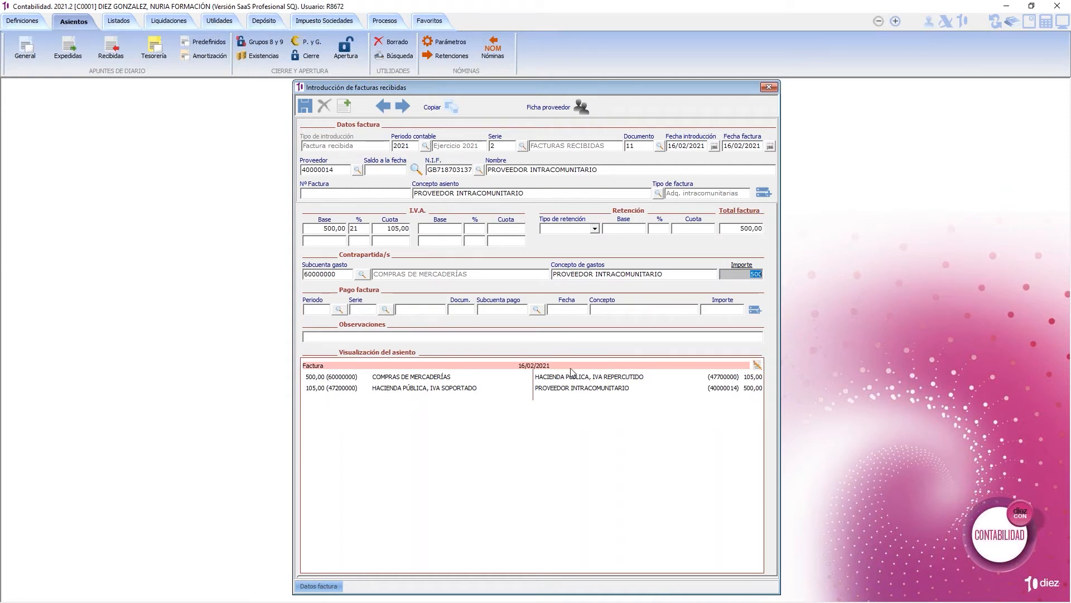
{"action": "left_click", "coordinate": [305, 103]}
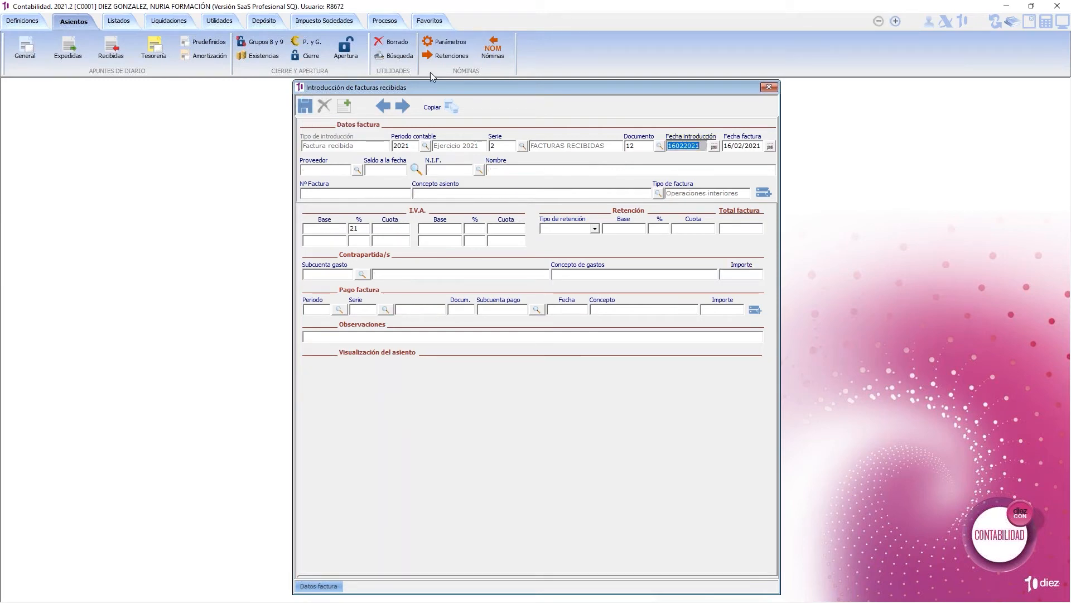
View the series 2 received invoices available for copying, and close the received invoice entry without copying any
{"action": "left_click", "coordinate": [452, 107]}
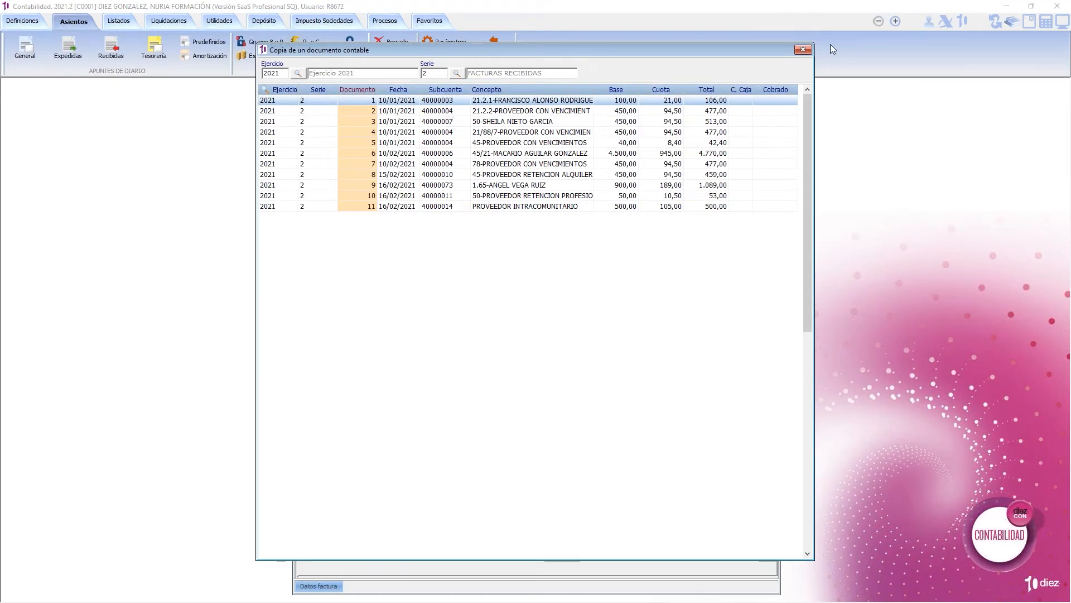
{"action": "left_click", "coordinate": [802, 50]}
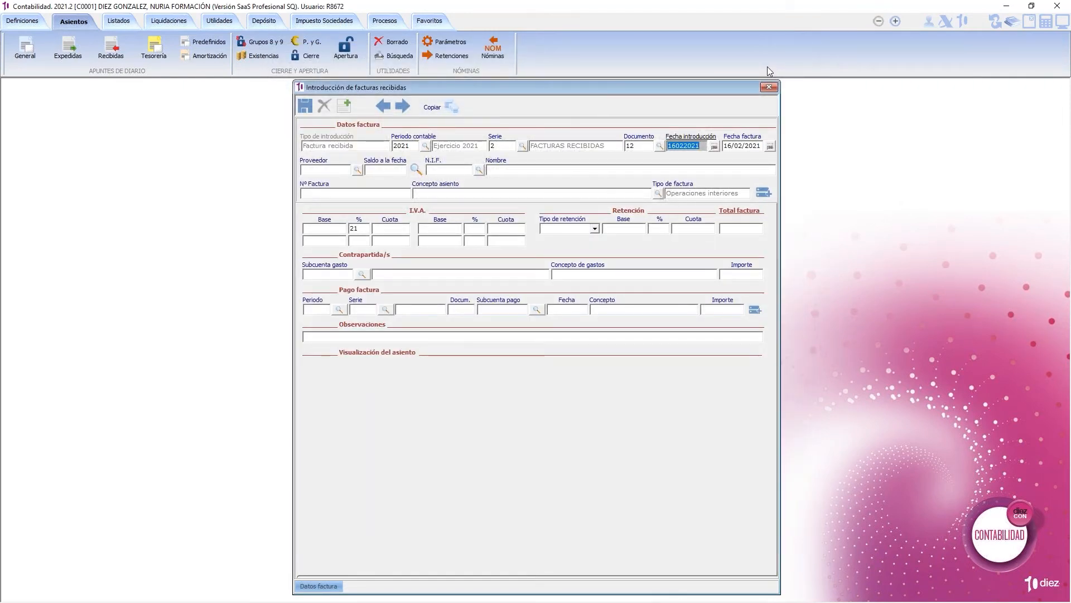
{"action": "left_click", "coordinate": [773, 87]}
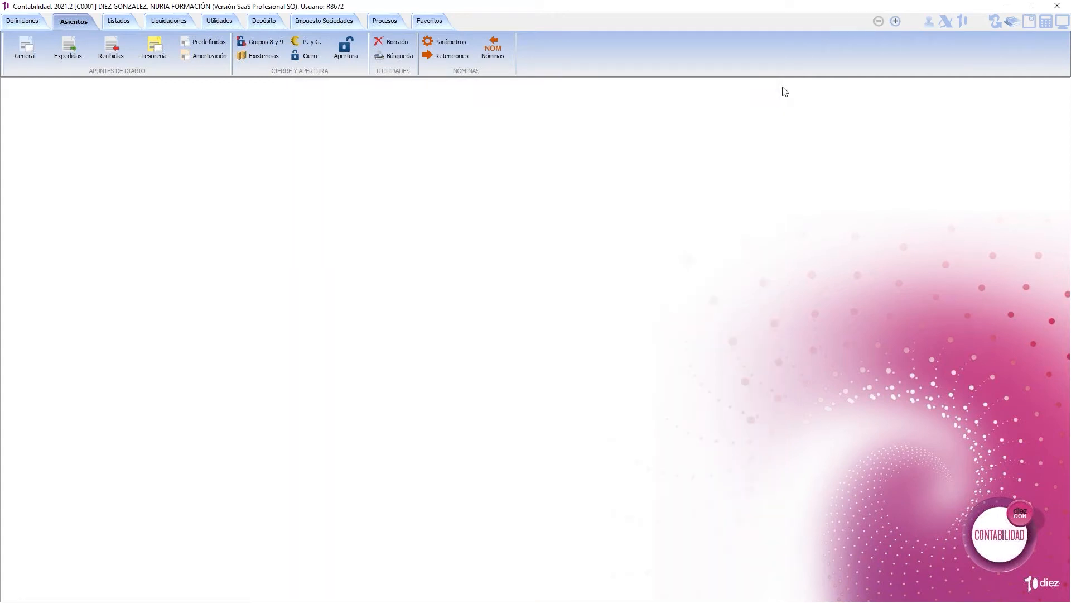
Enable Gestión documental among the active options in the company parameters and save the change
{"action": "left_click", "coordinate": [22, 21]}
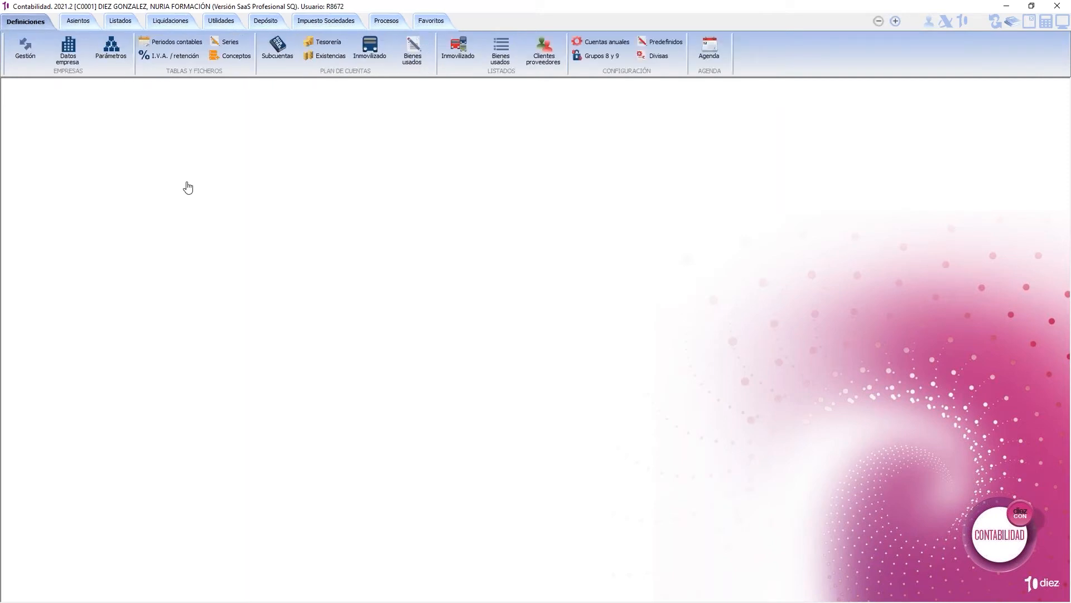
{"action": "left_click", "coordinate": [503, 395]}
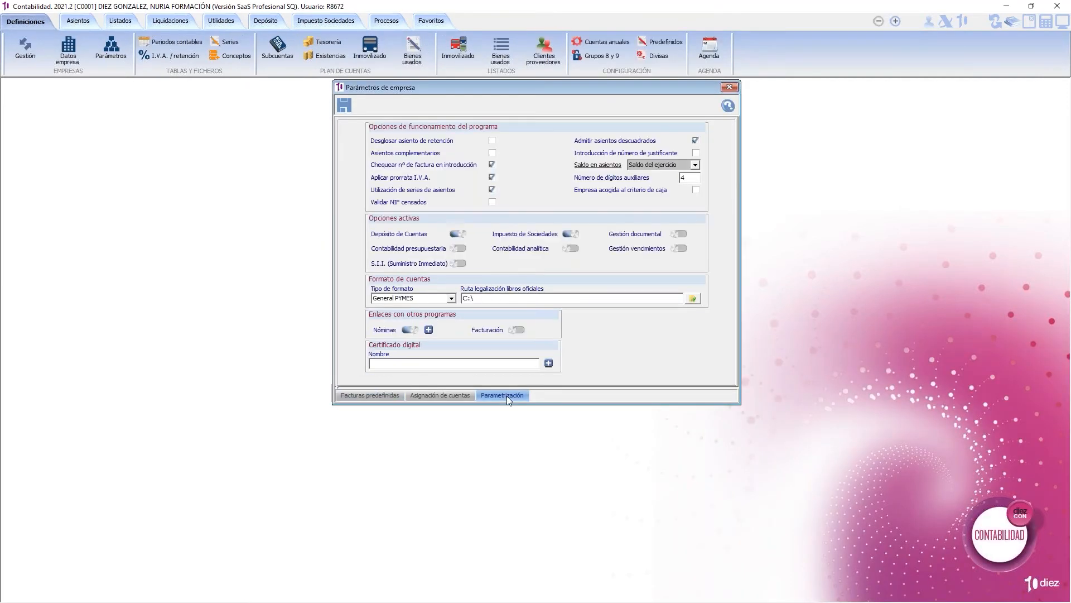
{"action": "left_click", "coordinate": [684, 234]}
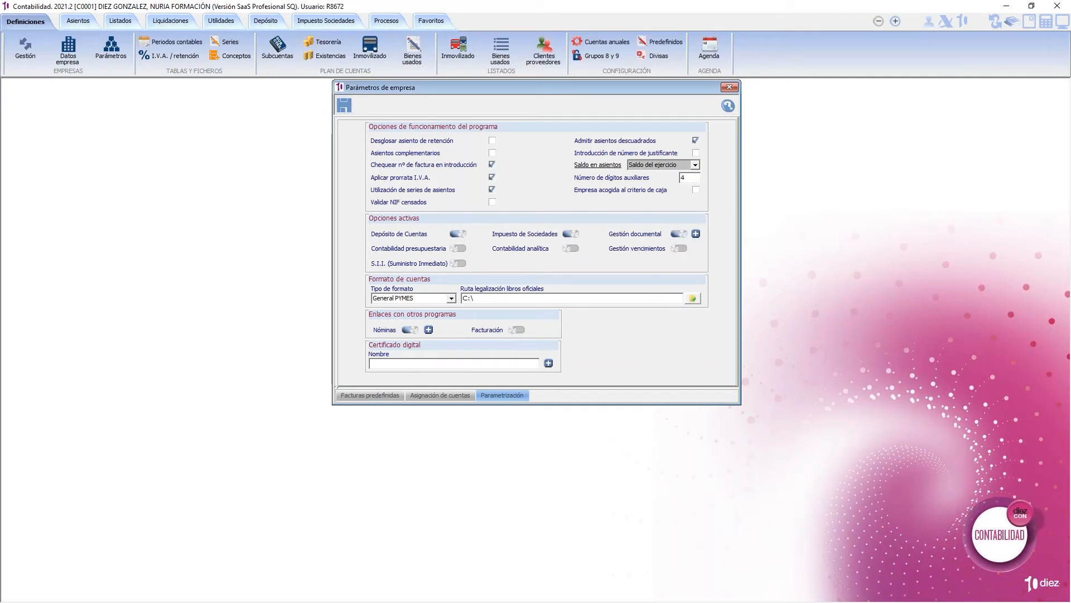
{"action": "left_click", "coordinate": [344, 105]}
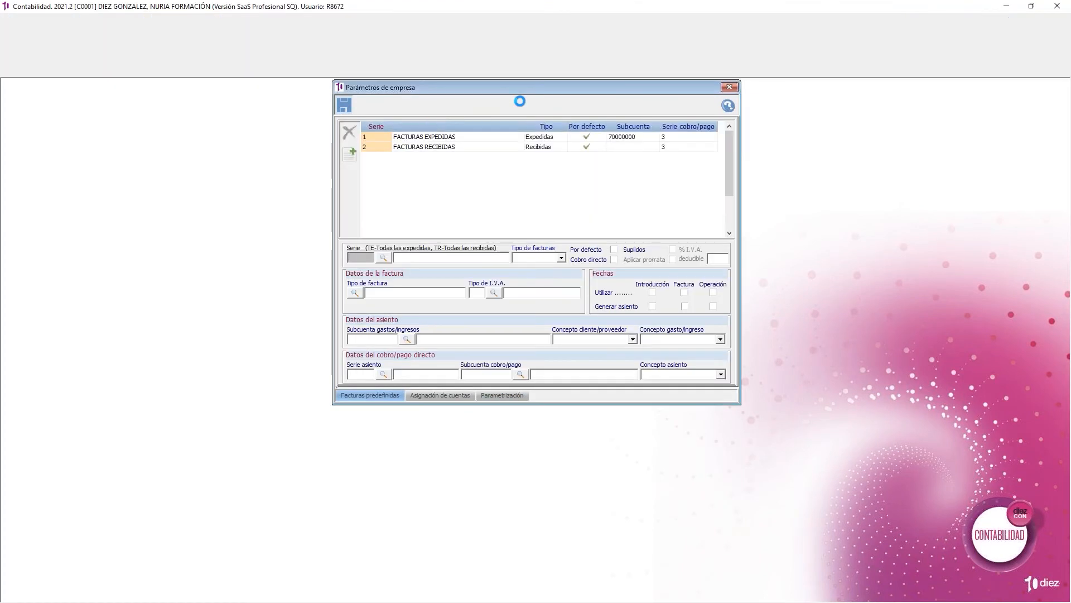
{"action": "left_click", "coordinate": [730, 87]}
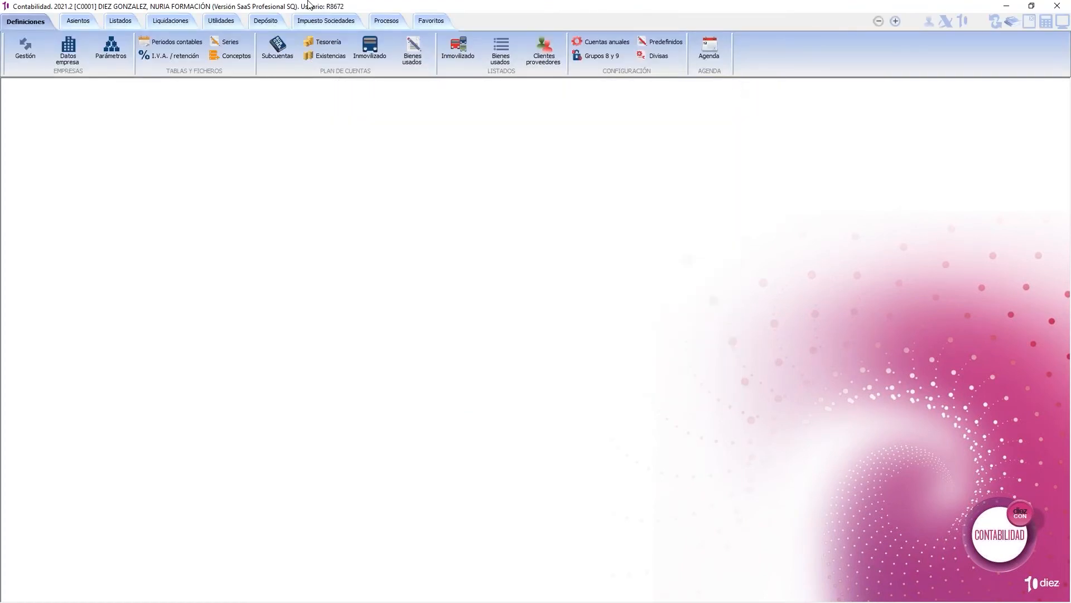
Open the invoice digitization tool and review its scanner and import path settings
{"action": "left_click", "coordinate": [85, 23]}
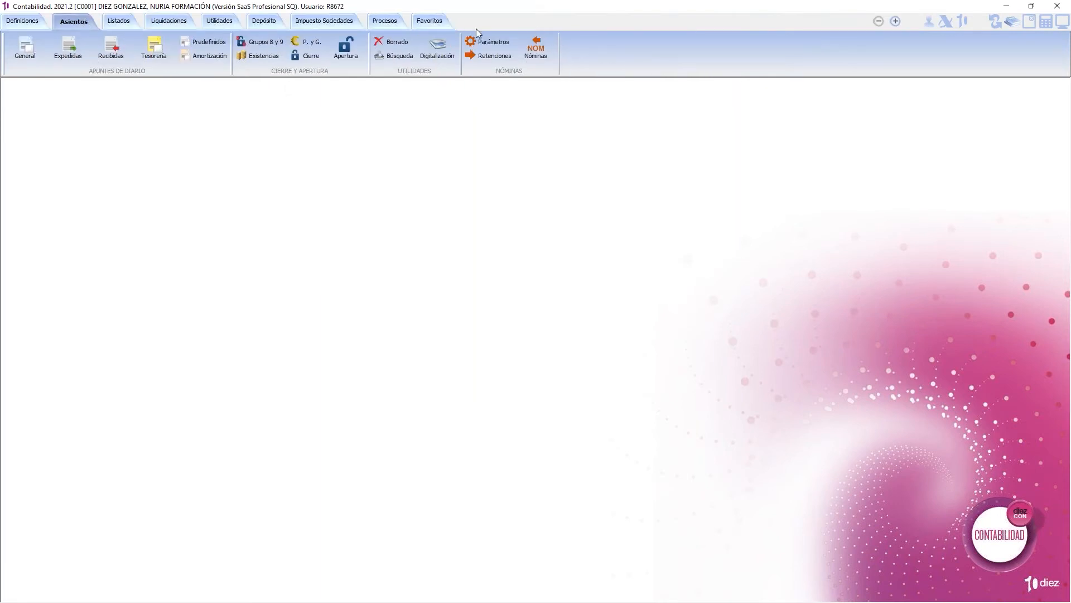
{"action": "left_click", "coordinate": [437, 49]}
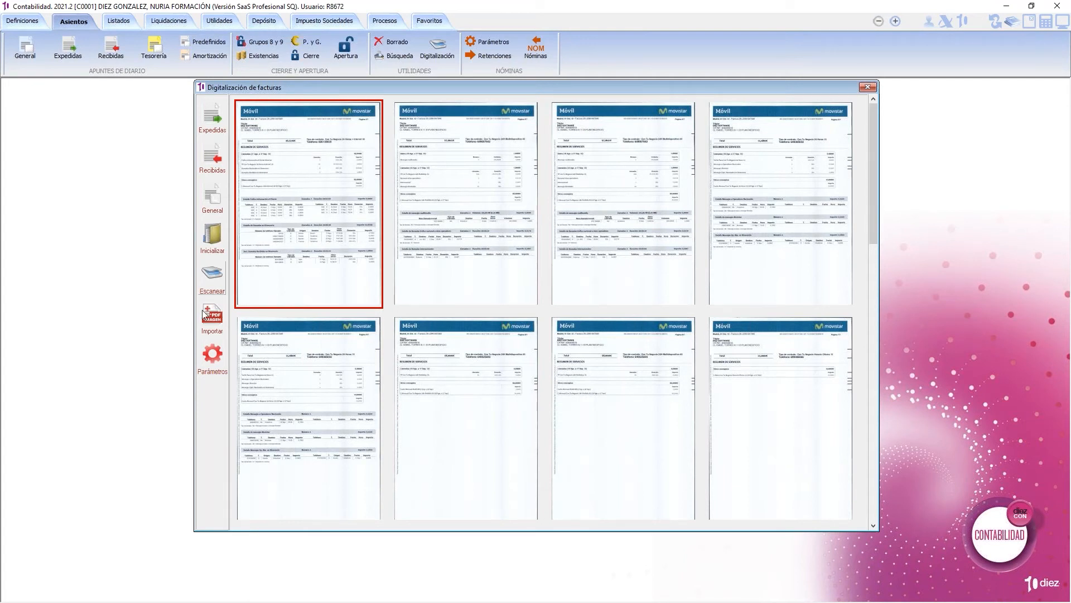
{"action": "left_click", "coordinate": [211, 356]}
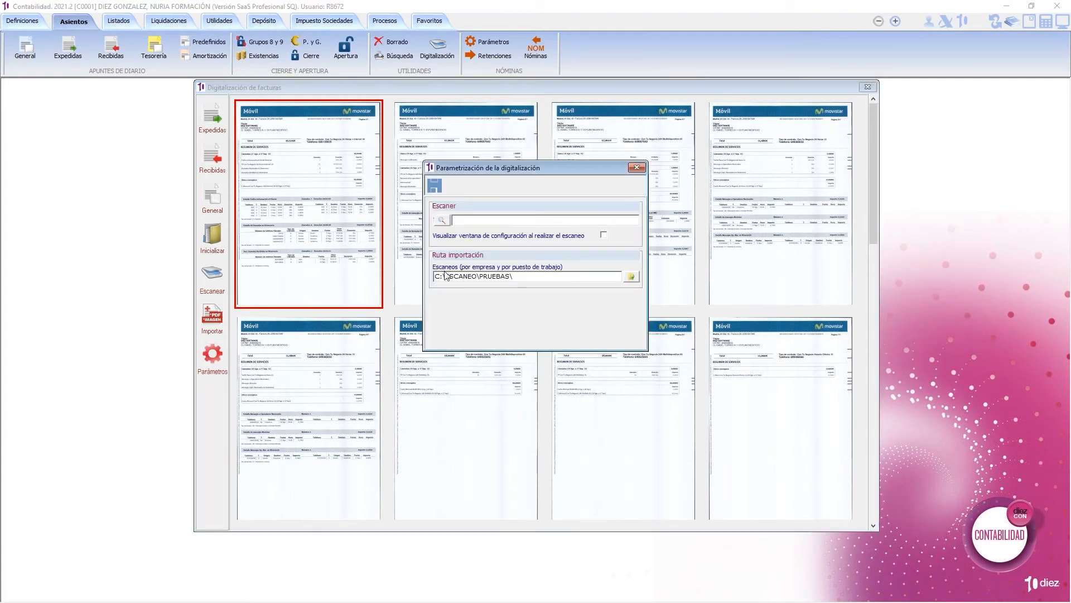
{"action": "left_click", "coordinate": [636, 168]}
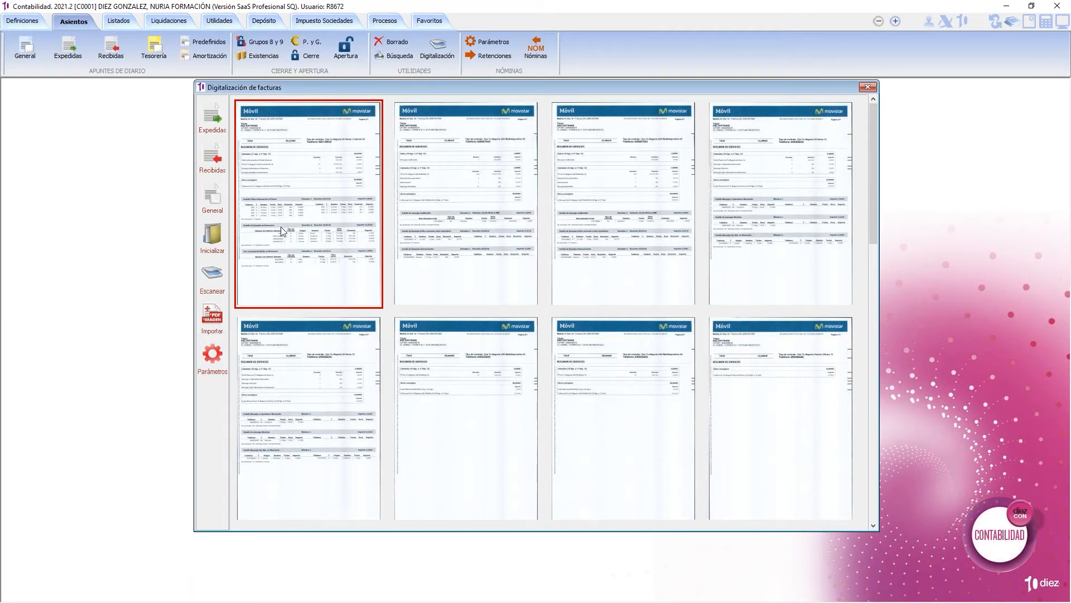
Start a received invoice from the selected scanned Movistar bill, with TELEFONICA DE ESPAÑA as supplier and 15/88 as invoice number
{"action": "left_click", "coordinate": [215, 162]}
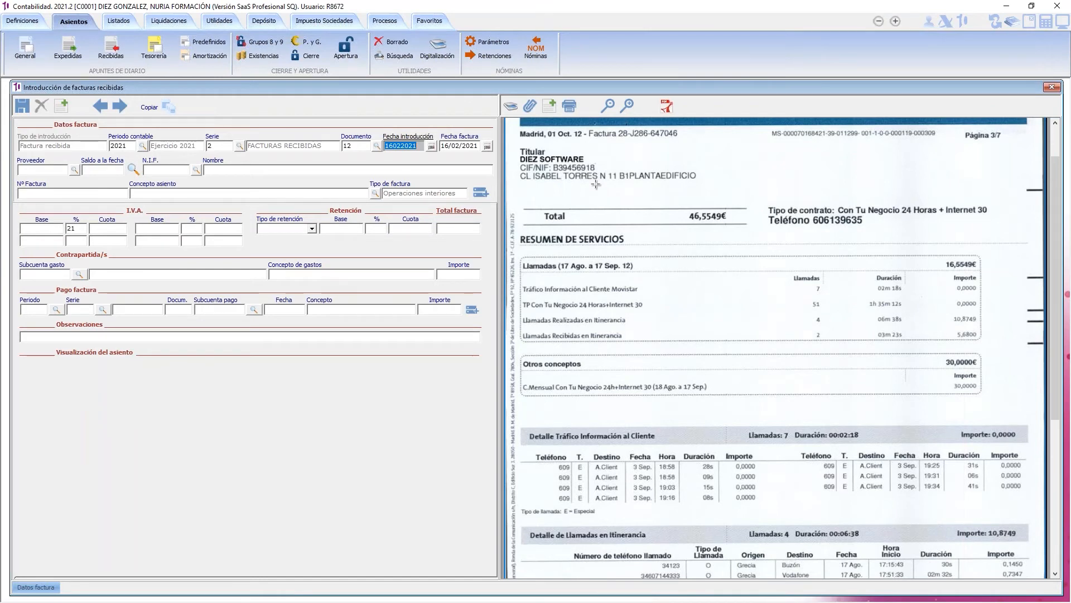
{"action": "scroll", "coordinate": [873, 318], "scroll_direction": "up", "scroll_amount": 2}
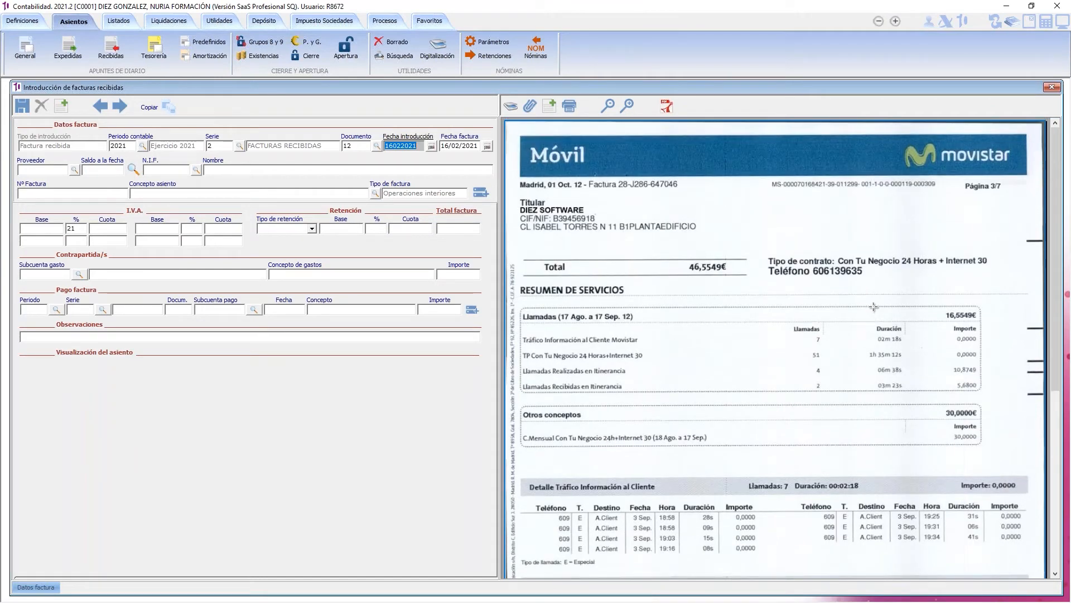
{"action": "left_click", "coordinate": [33, 167]}
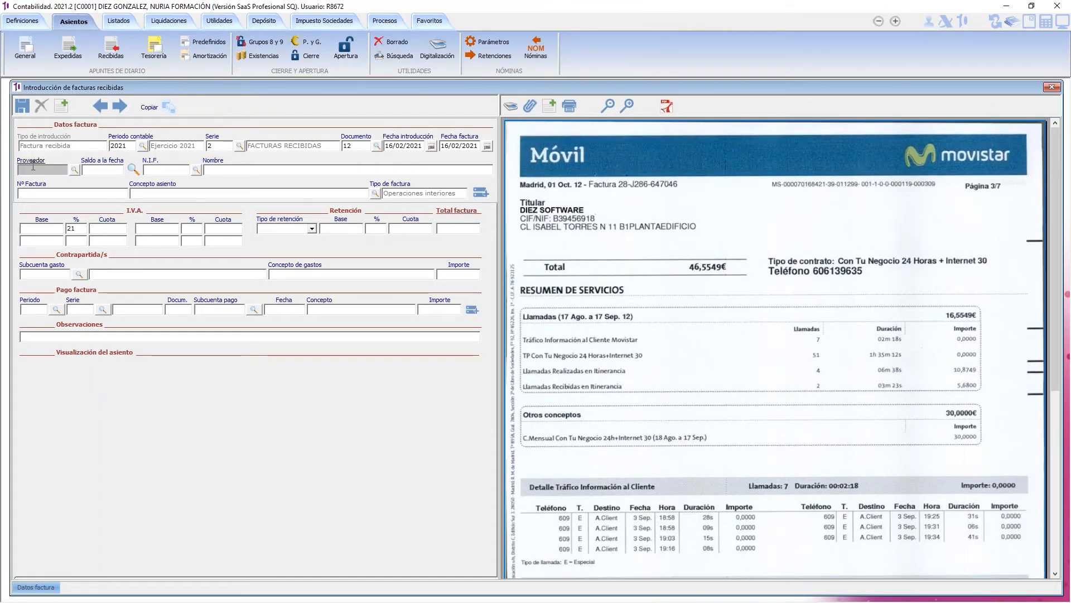
{"action": "type", "text": "tel"}
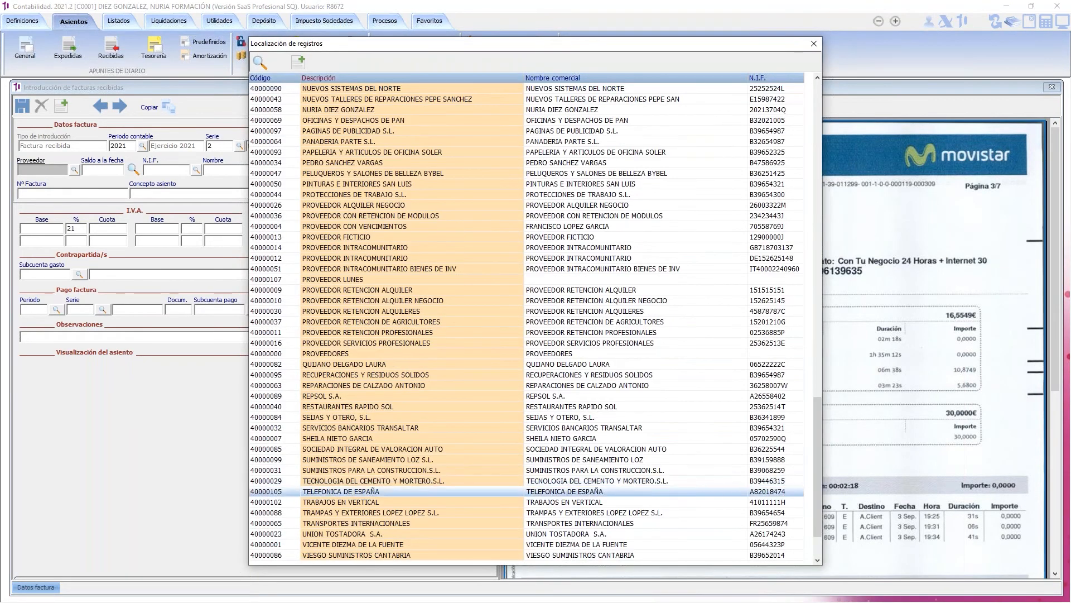
{"action": "key", "text": "Return"}
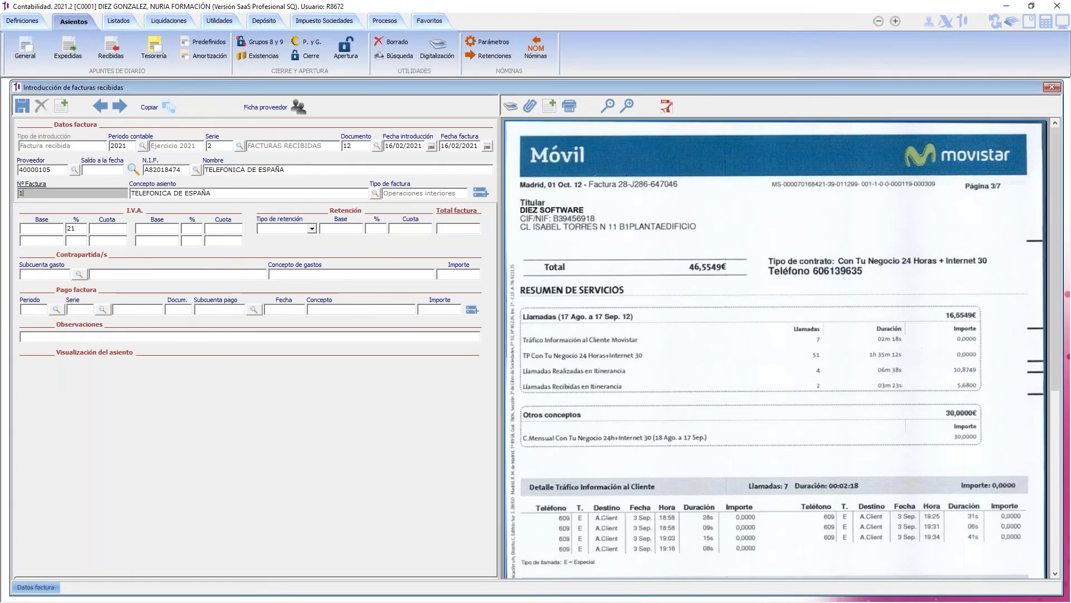
{"action": "type", "text": "15/88"}
{"action": "key", "text": "Return"}
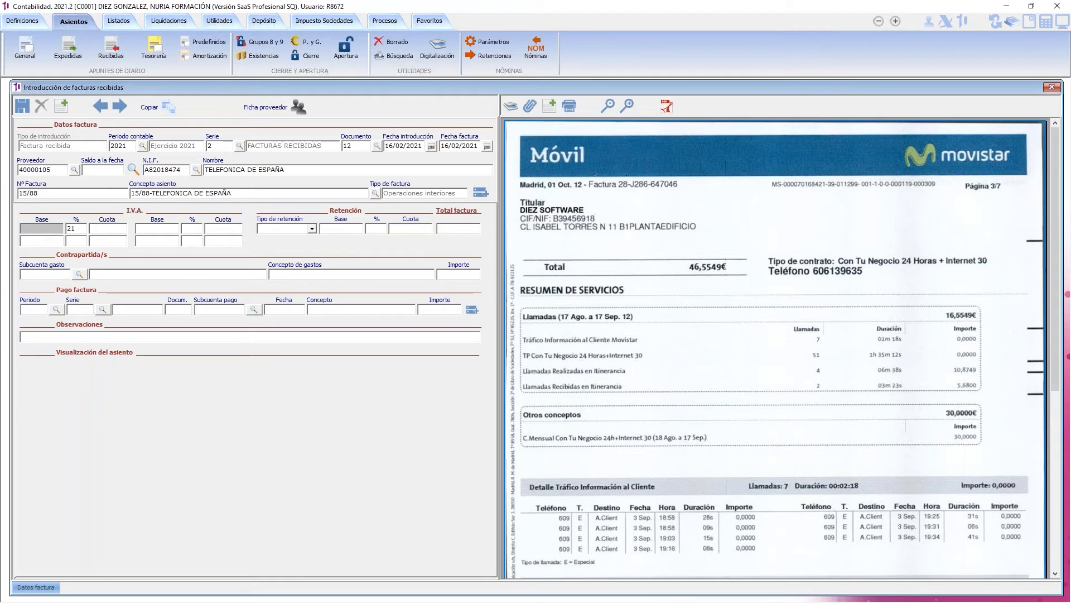
Complete the Telefónica invoice with a taxable base of 780 and expense subaccount 60000000, and save it
{"action": "type", "text": "780"}
{"action": "key", "text": "Return"}
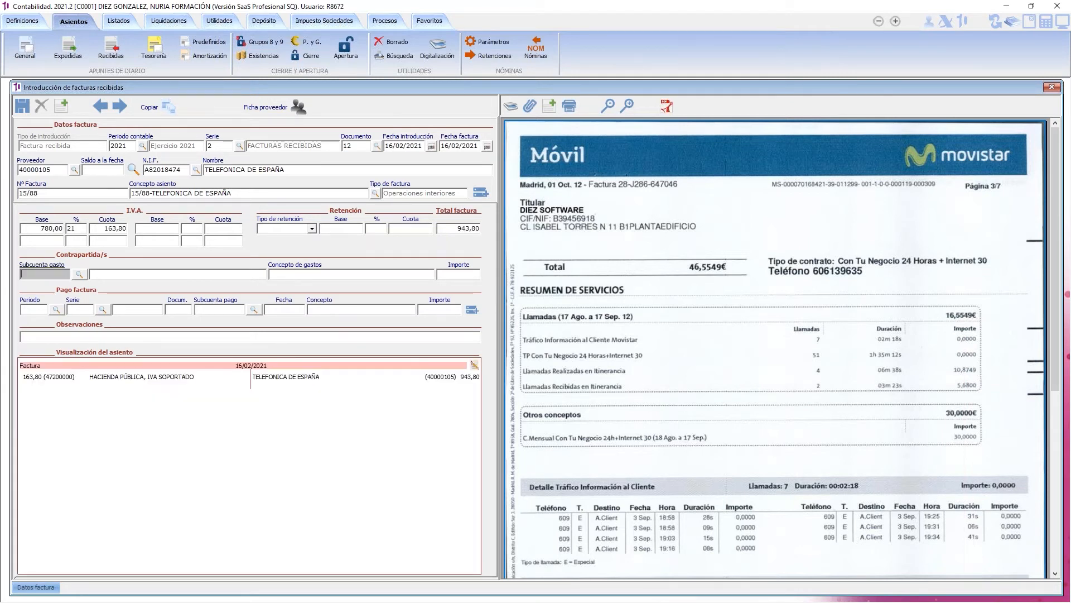
{"action": "type", "text": "60."}
{"action": "key", "text": "Return"}
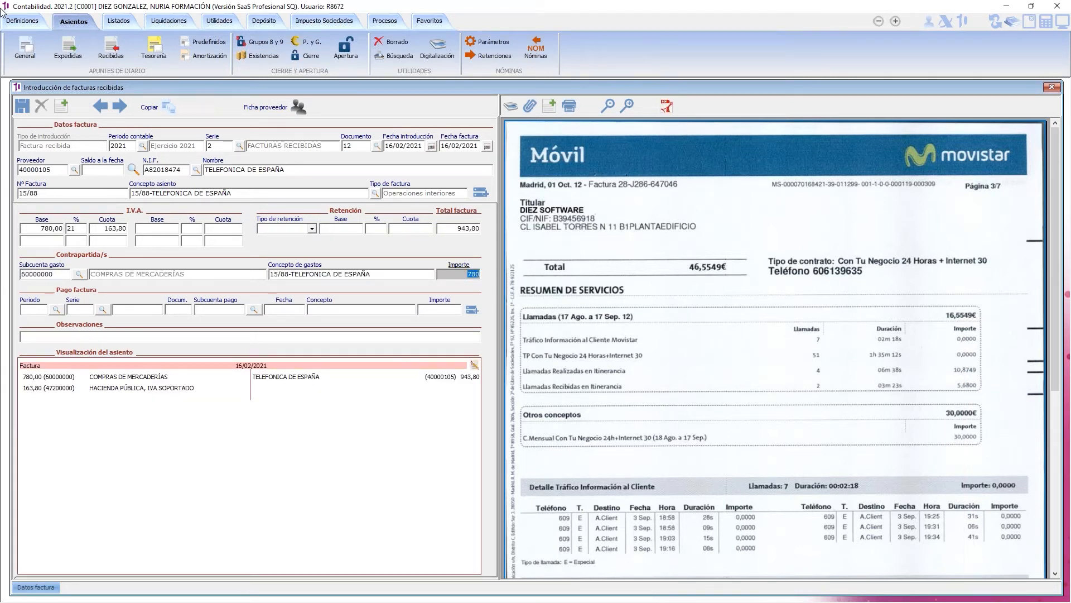
{"action": "key", "text": "Return"}
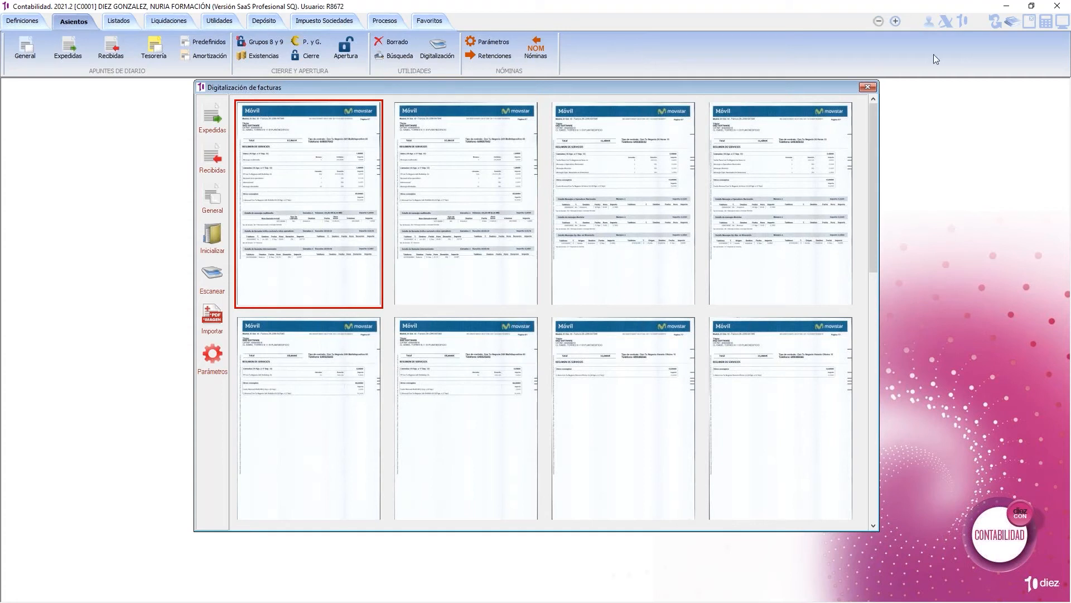
Leave the digitization tool and review the saved Telefónica received invoice together with its attached scan
{"action": "left_click", "coordinate": [872, 87]}
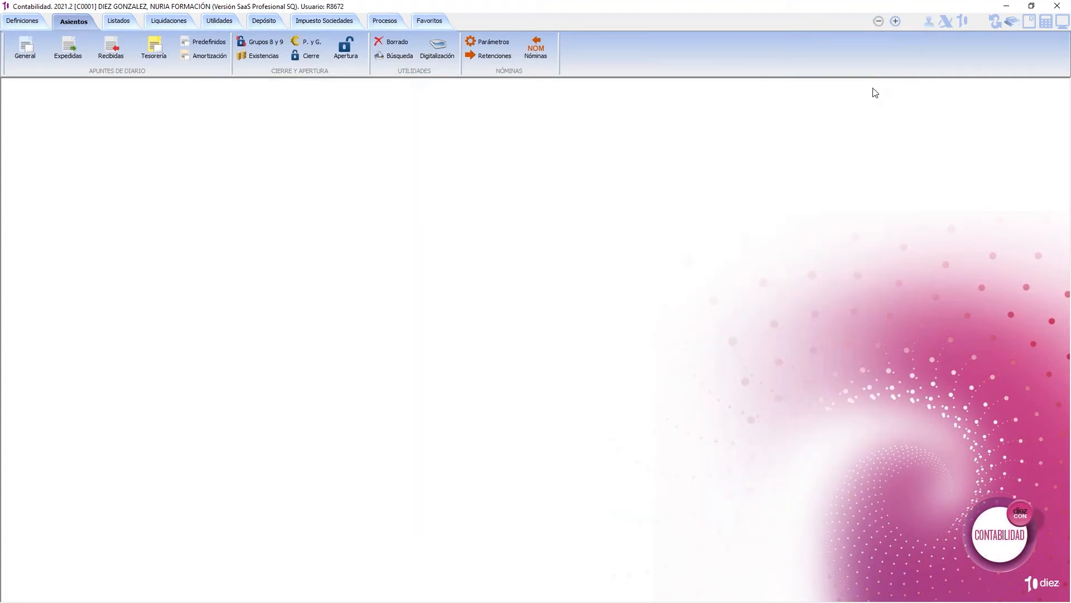
{"action": "left_click", "coordinate": [433, 49]}
{"action": "left_click", "coordinate": [870, 88]}
{"action": "left_click", "coordinate": [111, 48]}
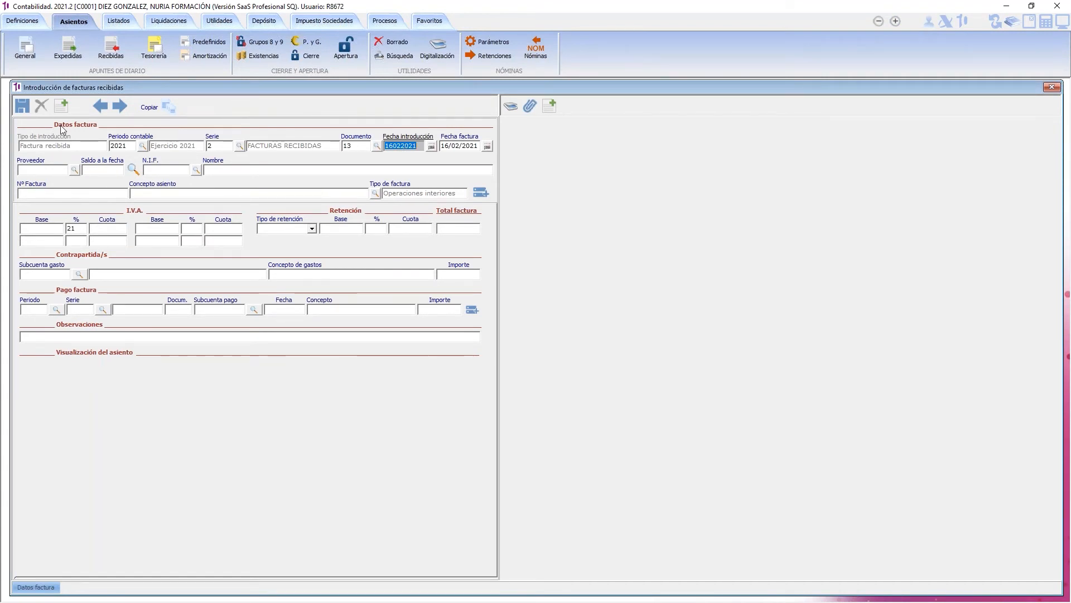
{"action": "left_click", "coordinate": [108, 111]}
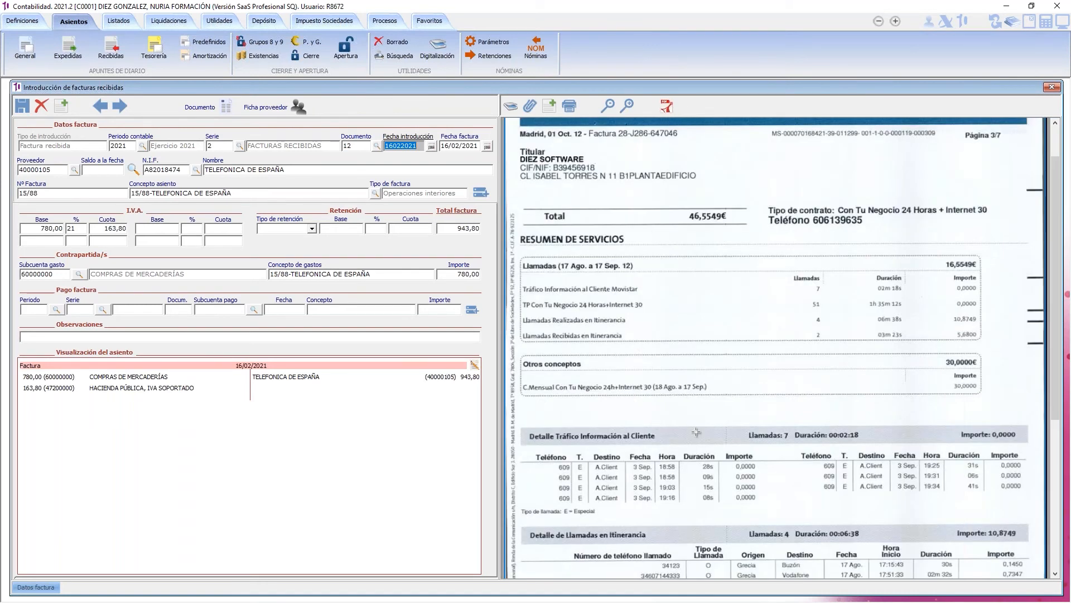
{"action": "left_click", "coordinate": [1055, 90]}
Review the document download option in the I.V.A. book report and close the report
{"action": "left_click", "coordinate": [127, 24]}
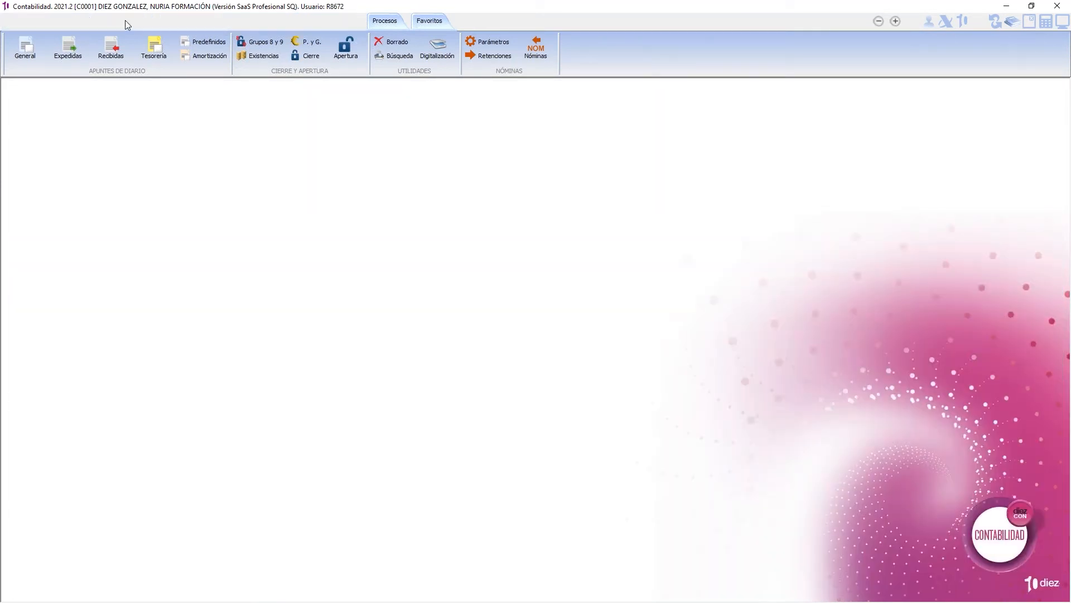
{"action": "left_click", "coordinate": [115, 43]}
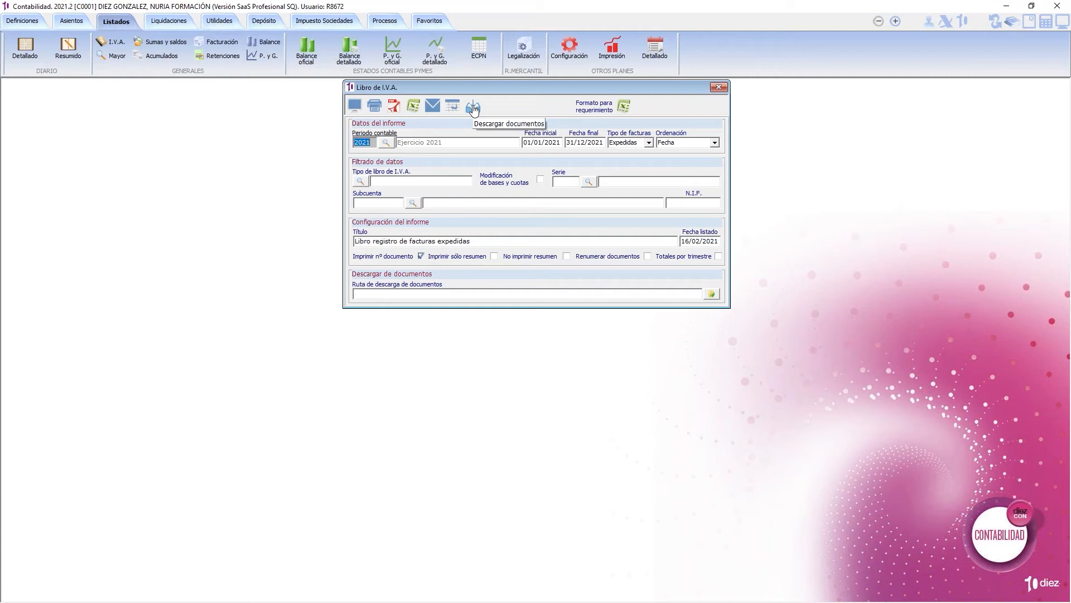
{"action": "left_click", "coordinate": [718, 87]}
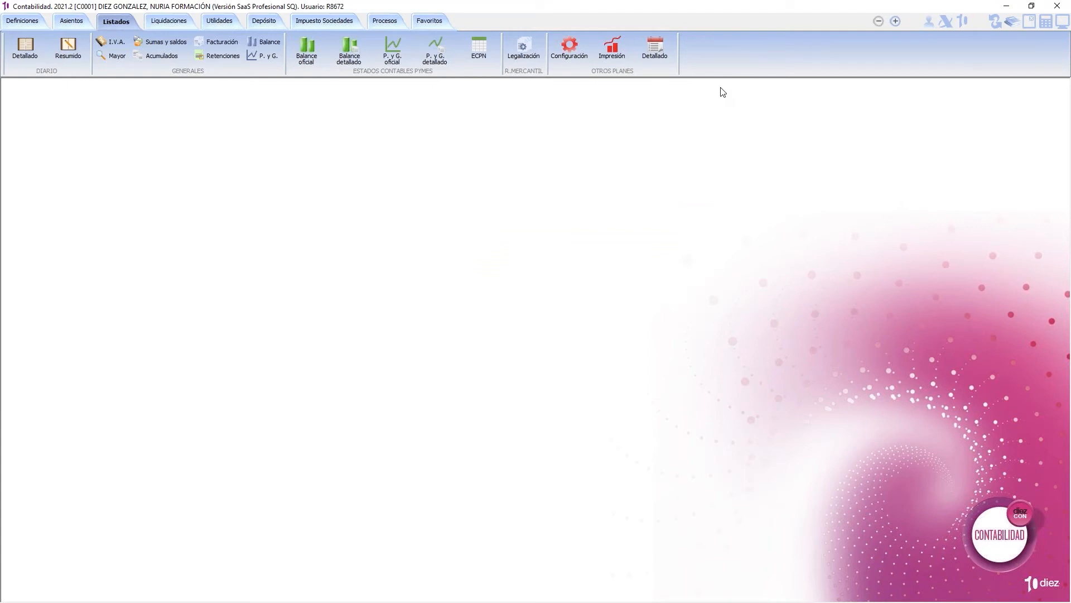
Examine the Excel invoice import and its column configuration for issued invoices, and close both windows
{"action": "left_click", "coordinate": [229, 23]}
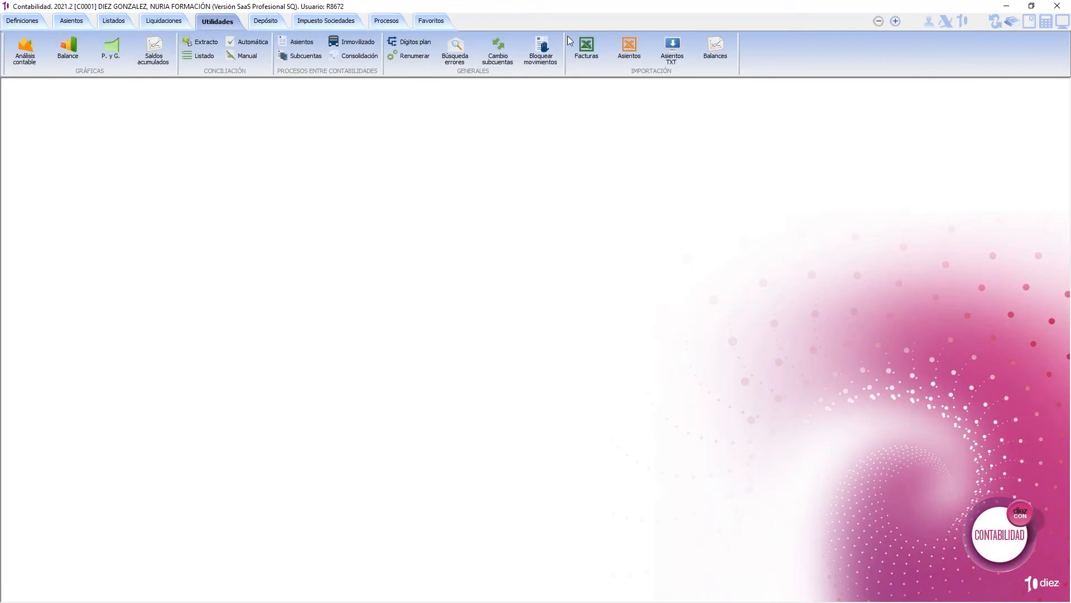
{"action": "left_click", "coordinate": [586, 48]}
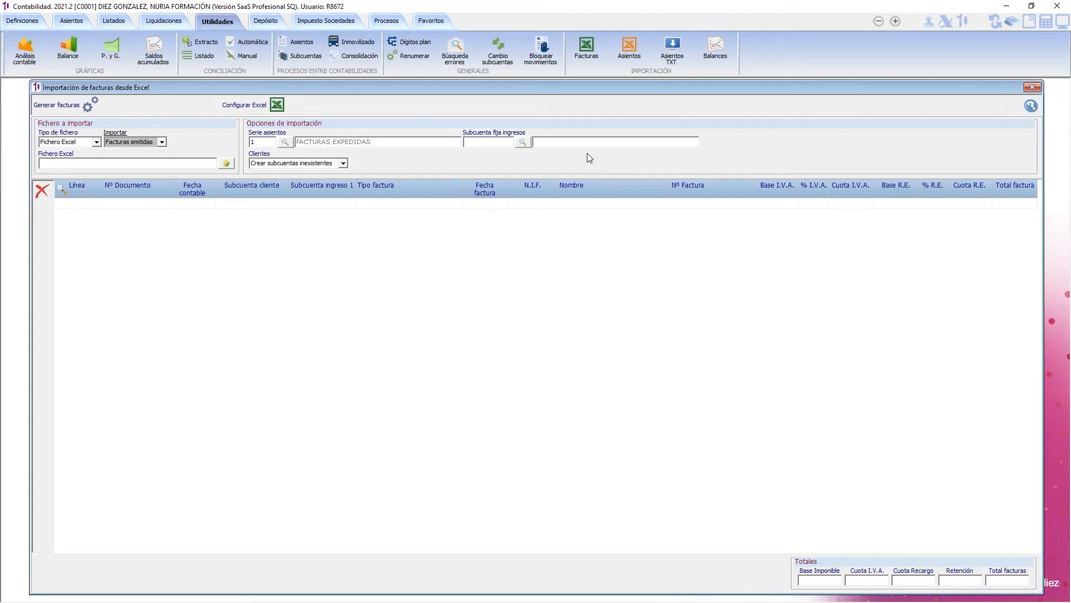
{"action": "left_click", "coordinate": [283, 108]}
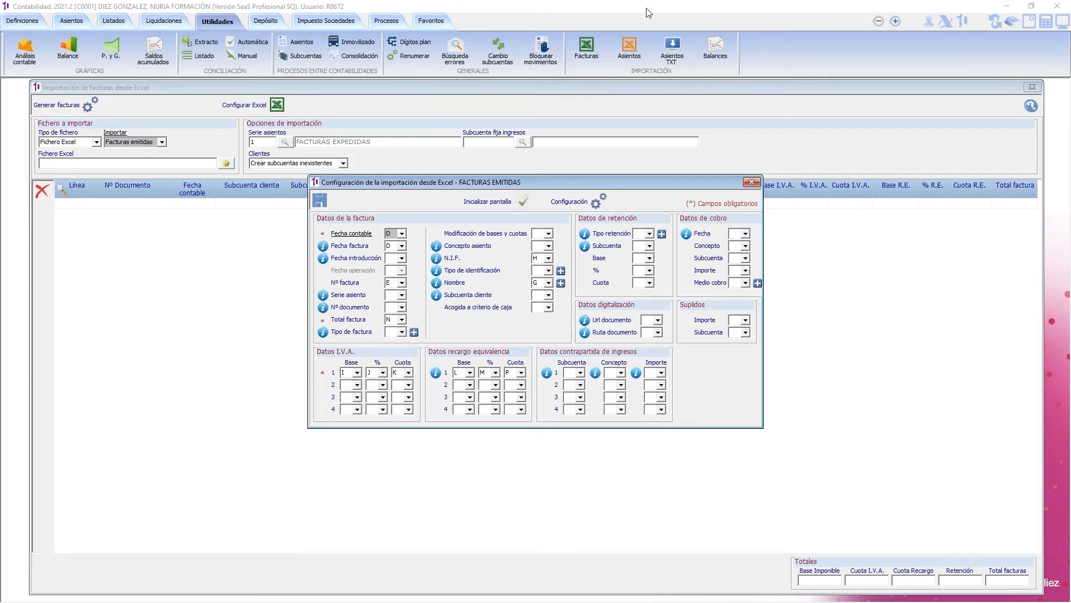
{"action": "left_click", "coordinate": [751, 183]}
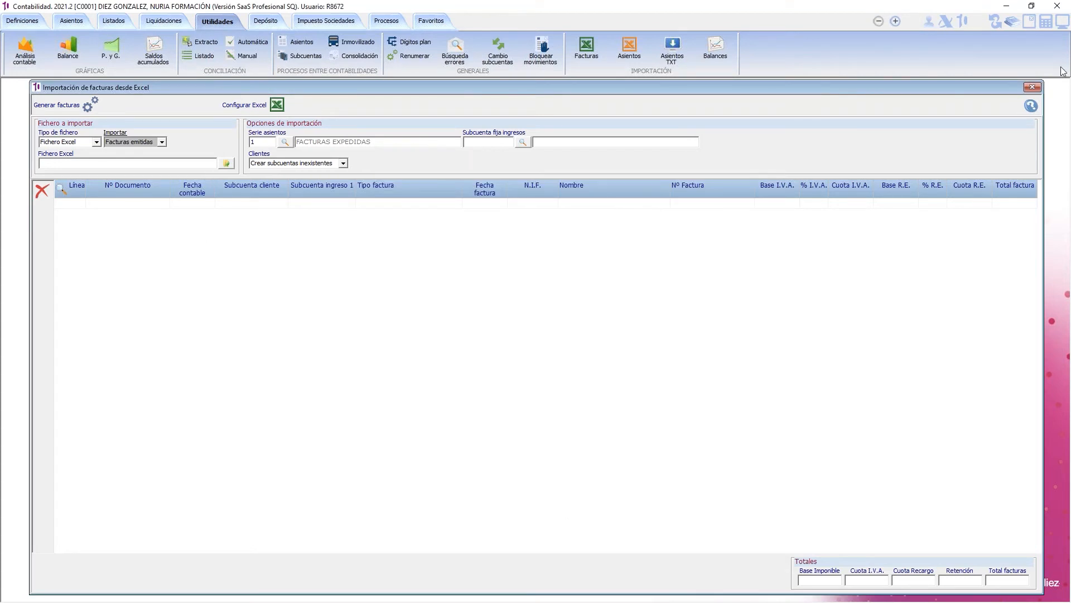
{"action": "left_click", "coordinate": [1032, 87]}
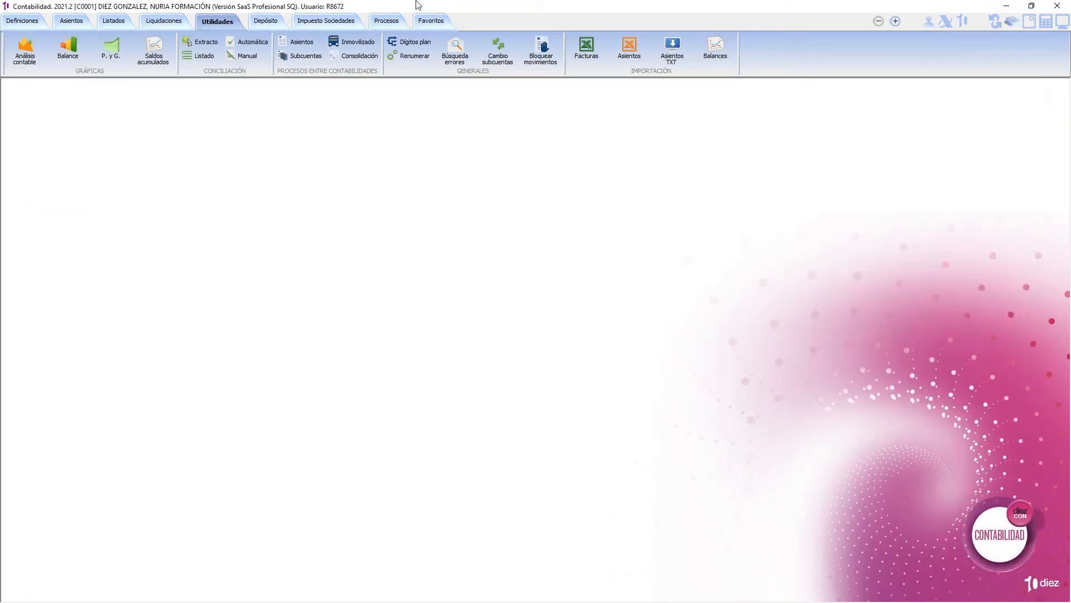
Disable Gestión documental among the active options in the company parameters and save the change
{"action": "left_click", "coordinate": [60, 27]}
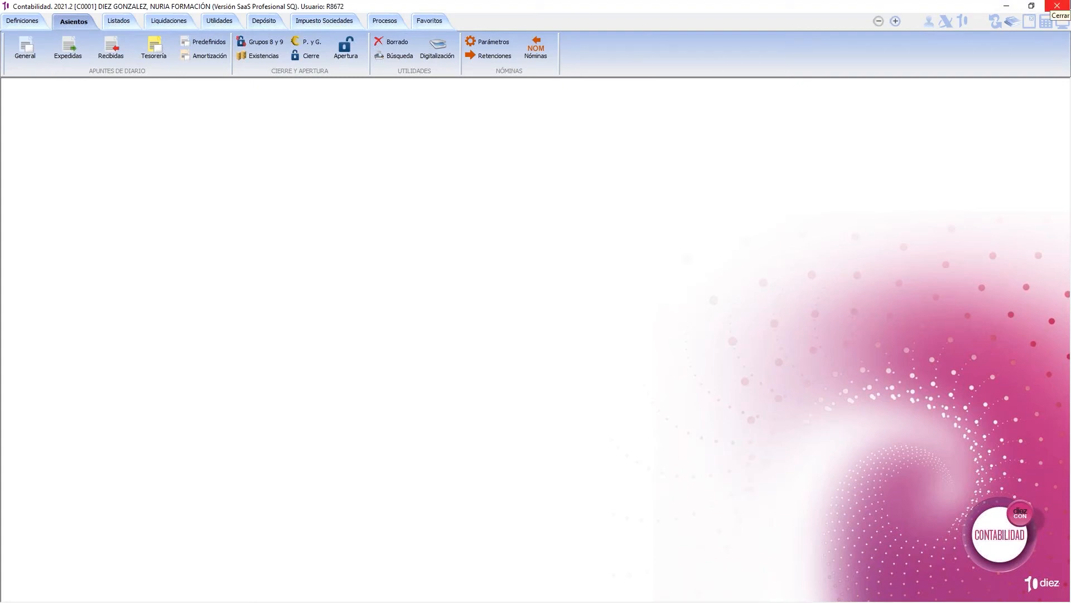
{"action": "left_click", "coordinate": [35, 24]}
{"action": "left_click", "coordinate": [111, 51]}
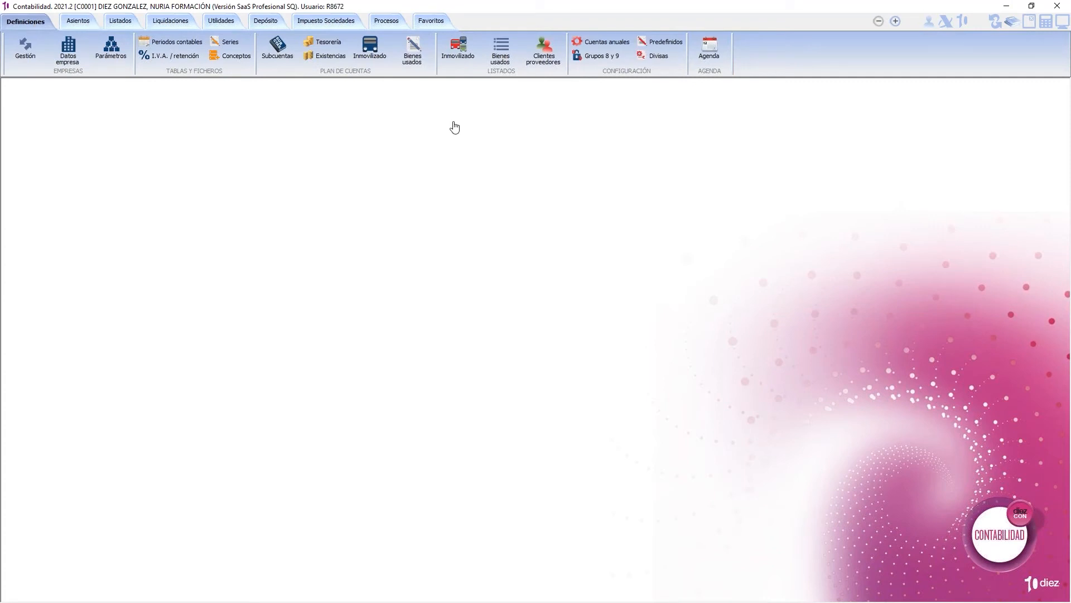
{"action": "left_click", "coordinate": [521, 394]}
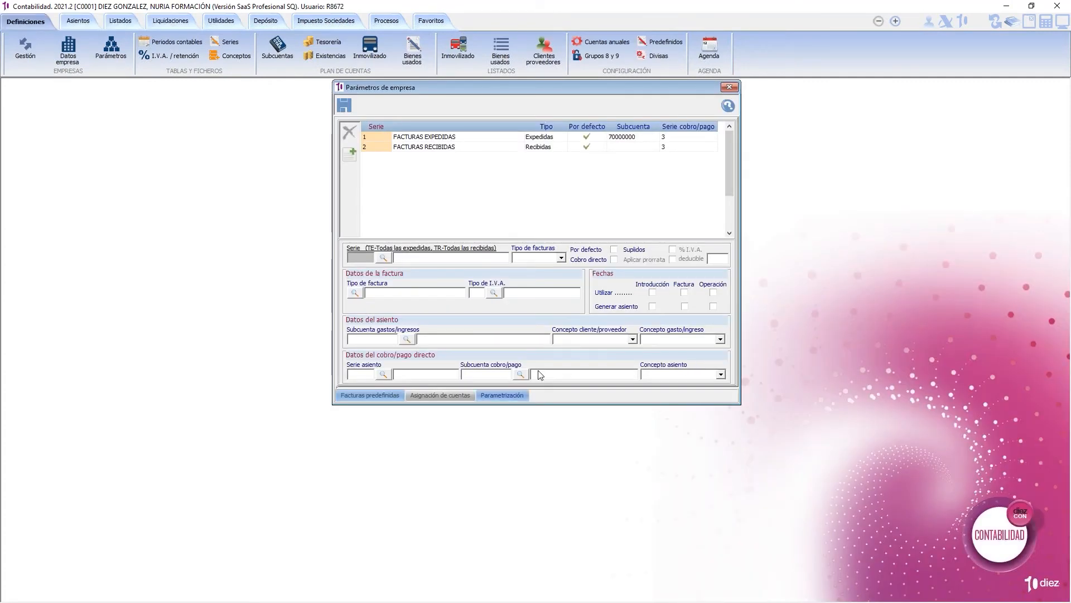
{"action": "left_click", "coordinate": [679, 234]}
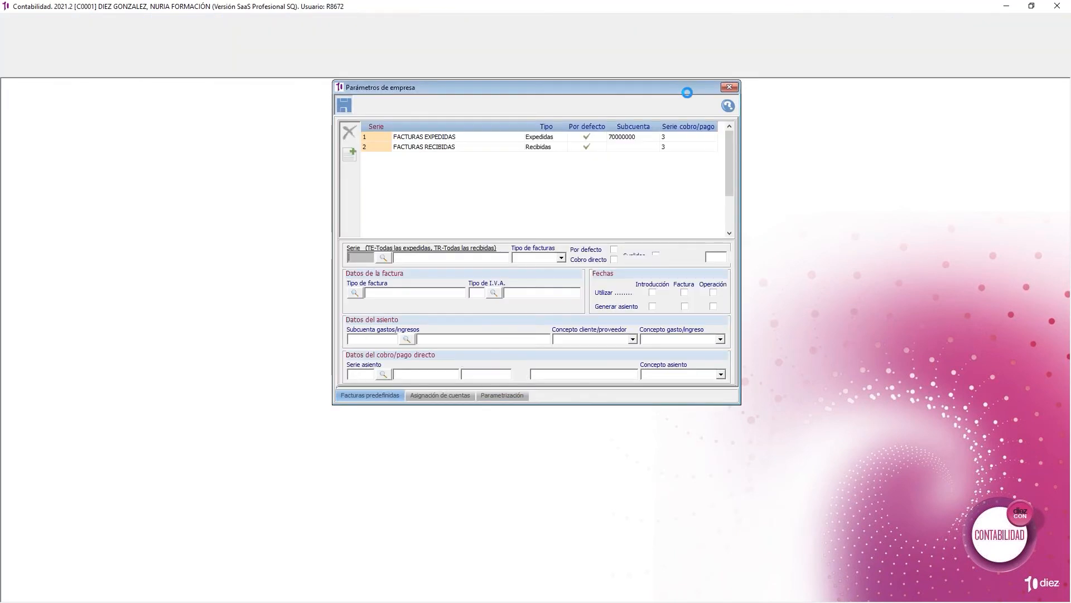
{"action": "left_click", "coordinate": [730, 88]}
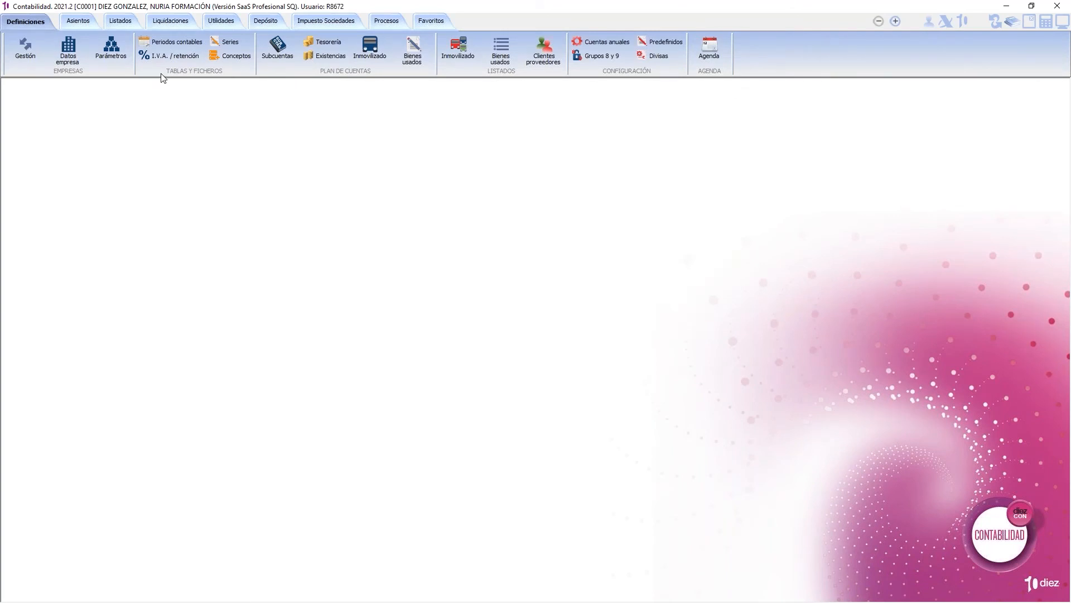
Open the received invoice entry and retrieve document 7 of series 2 for the 2021 period
{"action": "left_click", "coordinate": [78, 23]}
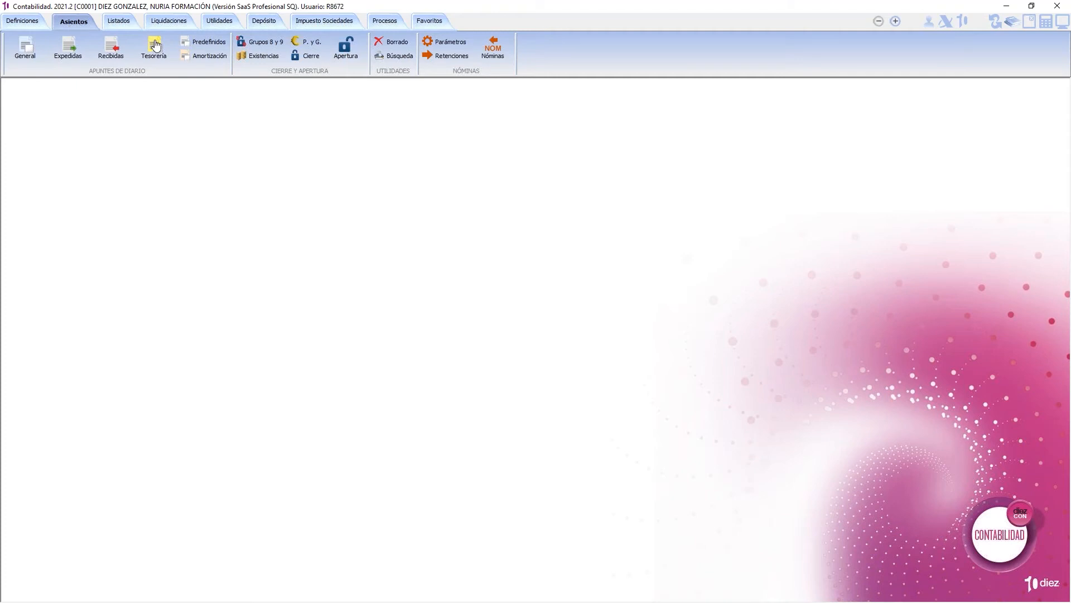
{"action": "left_click", "coordinate": [116, 46]}
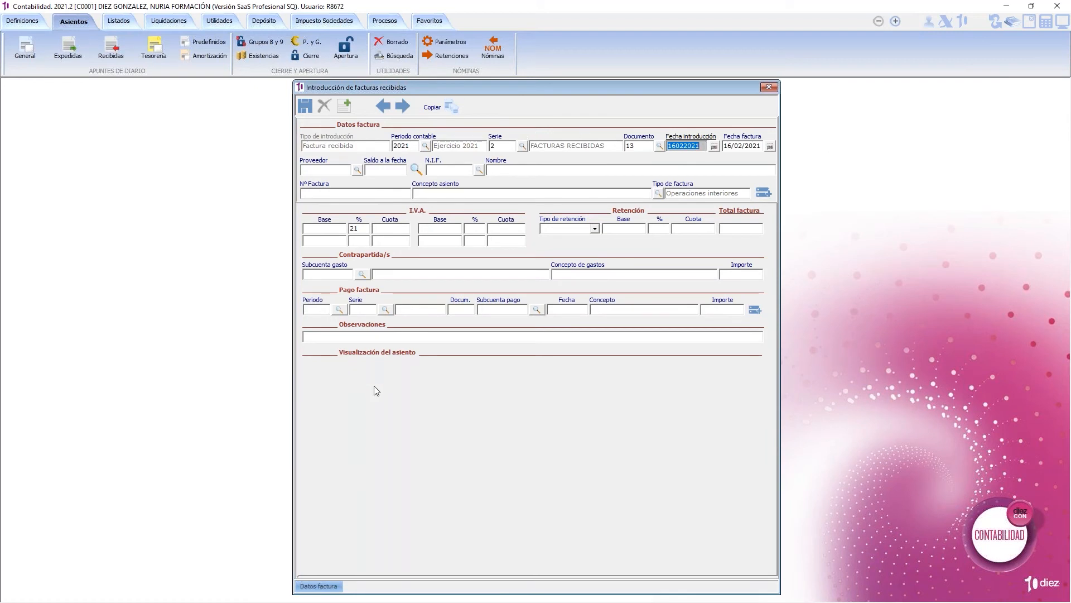
{"action": "left_click", "coordinate": [384, 107]}
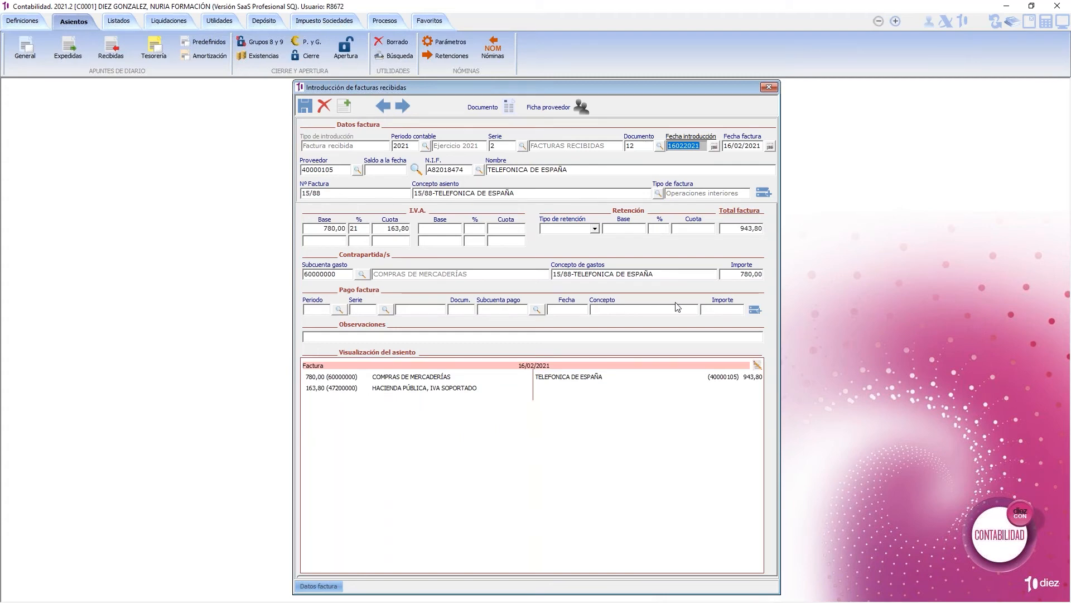
{"action": "left_click", "coordinate": [658, 147]}
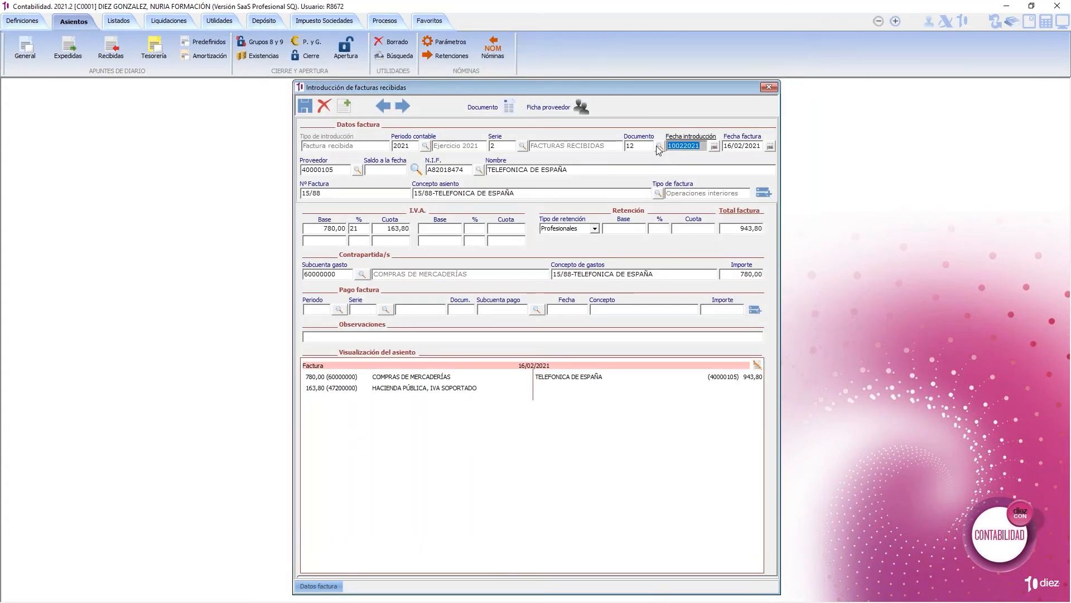
{"action": "left_click", "coordinate": [659, 147]}
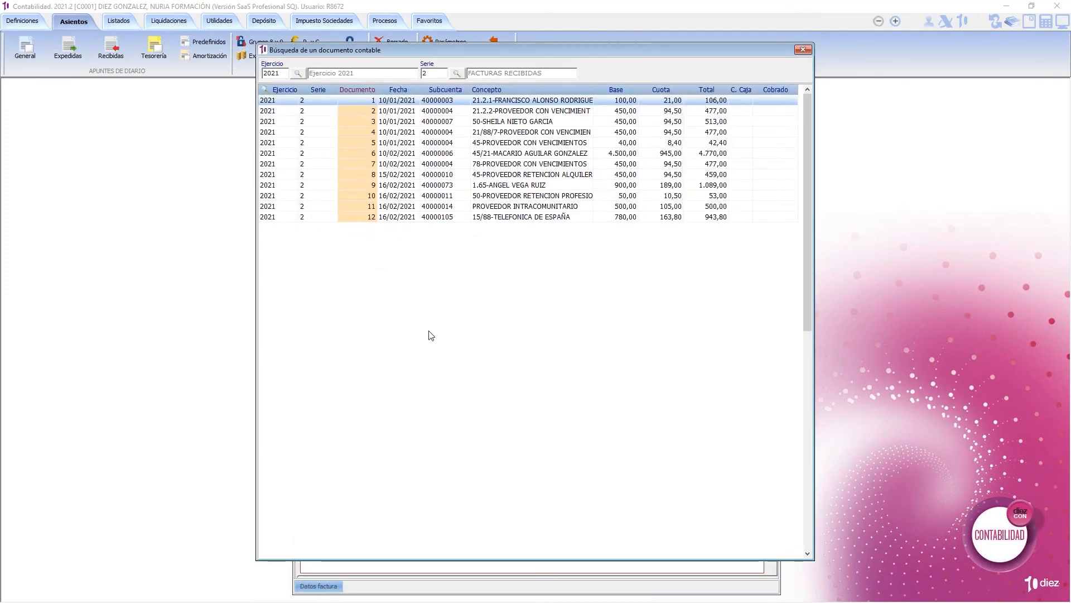
{"action": "double_click", "coordinate": [711, 154]}
{"action": "type", "text": "7"}
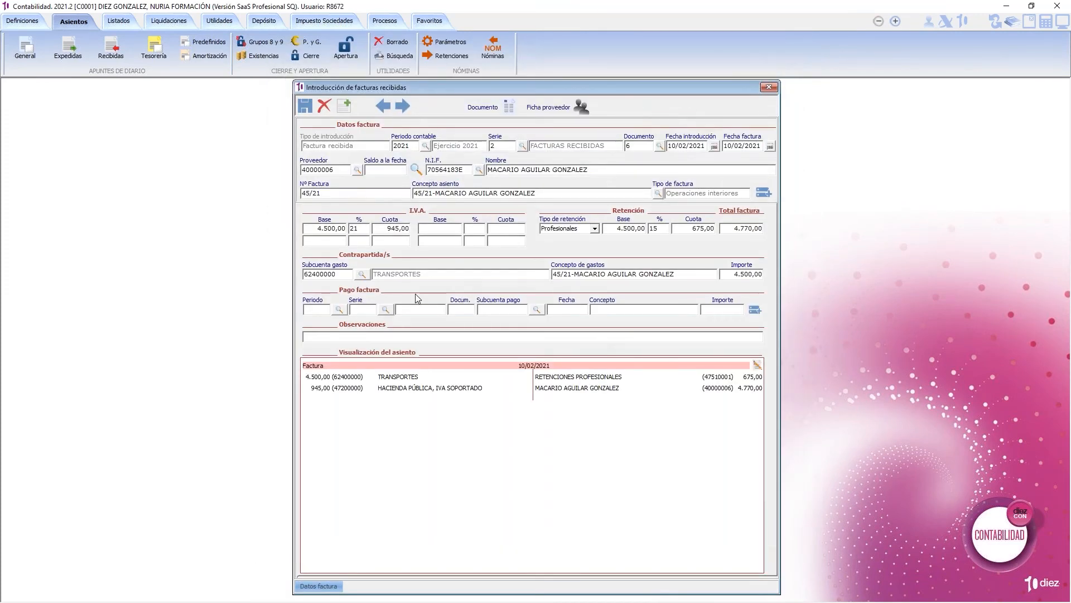
{"action": "key", "text": "Return"}
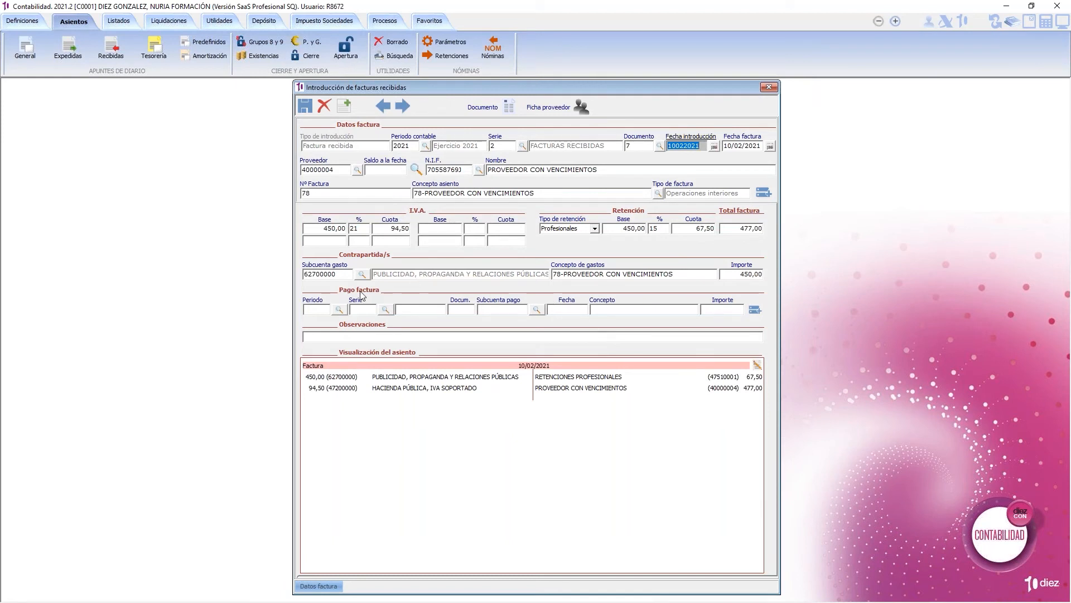
Start a payment for received invoice document 7 and check the direct payment defaults of series 2 in the company parameters
{"action": "key", "text": "Return"}
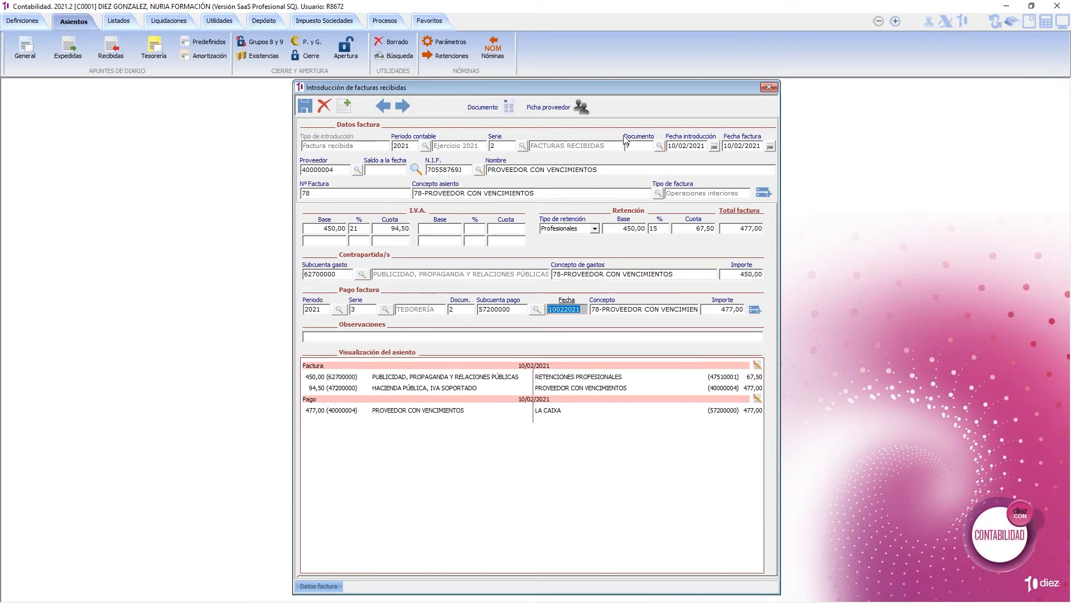
{"action": "left_click_drag", "start_coordinate": [621, 85], "coordinate": [741, 87]}
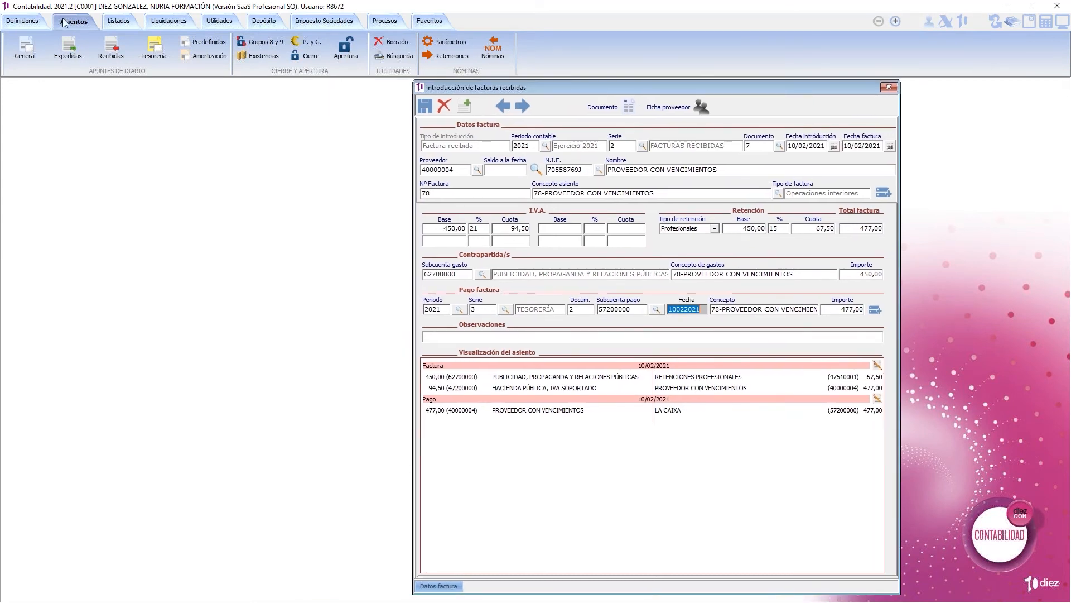
{"action": "left_click", "coordinate": [29, 23]}
{"action": "left_click", "coordinate": [111, 49]}
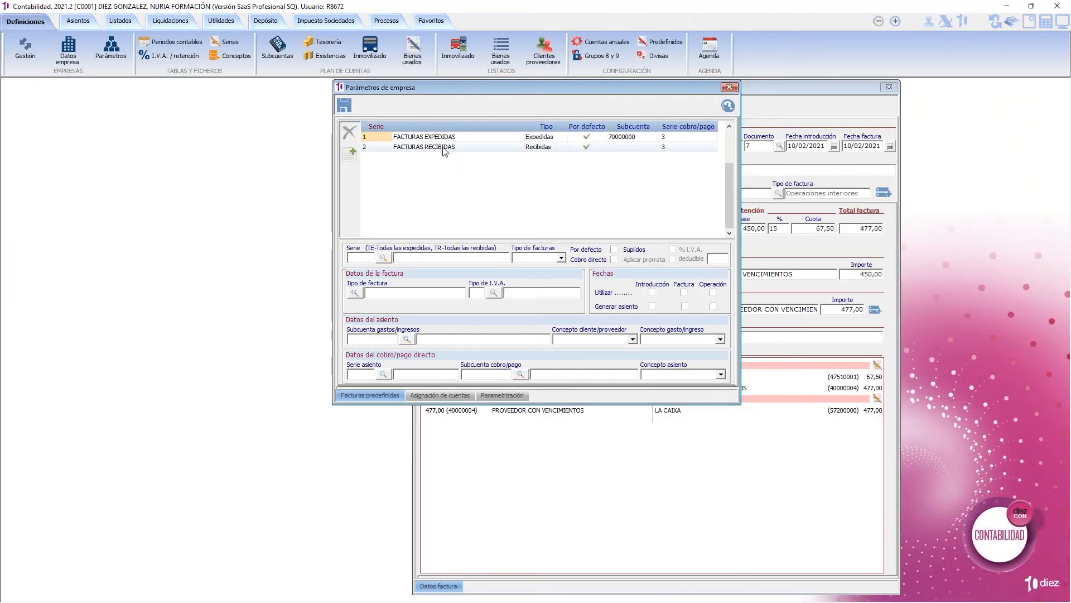
{"action": "left_click", "coordinate": [443, 148]}
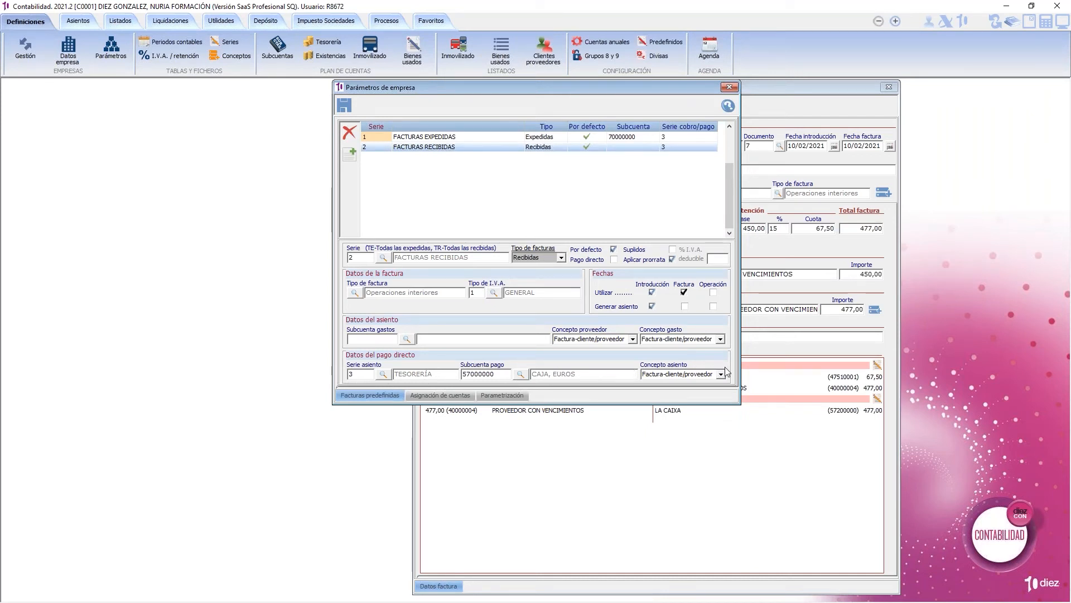
{"action": "left_click", "coordinate": [730, 87]}
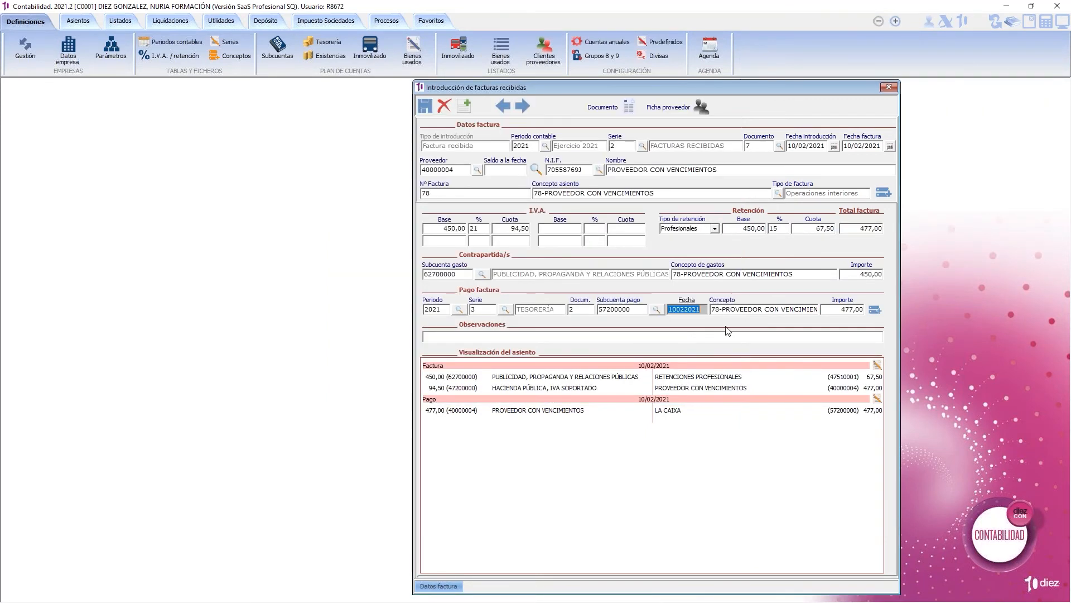
Set the invoice's payment subaccount to 57000000 and the payment date to 12/02/2021, accepting the proposed concept
{"action": "key", "text": "shift+Tab"}
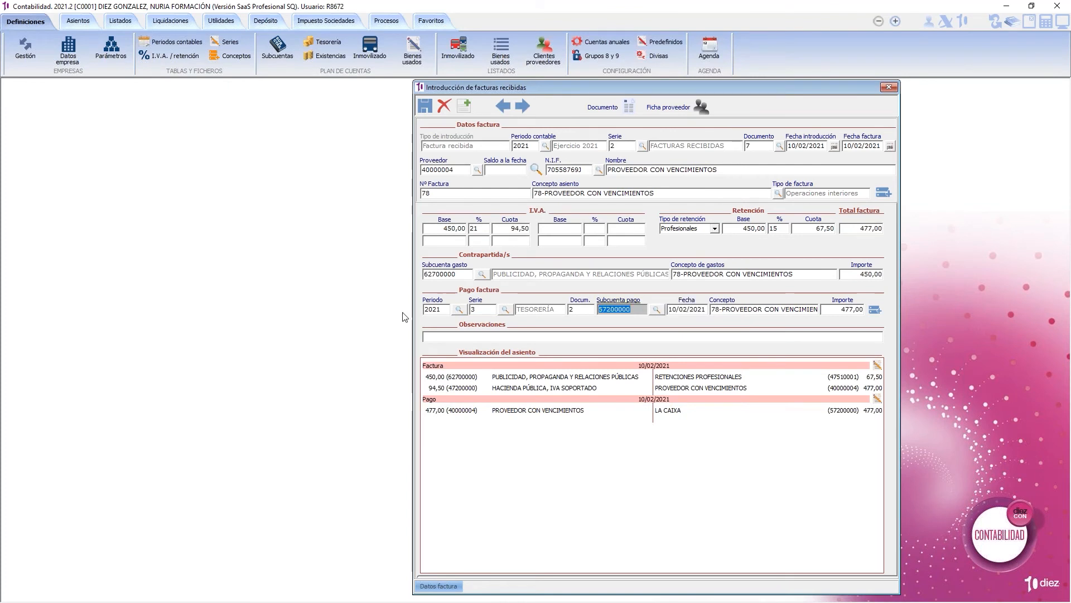
{"action": "type", "text": "57000000"}
{"action": "key", "text": "Tab"}
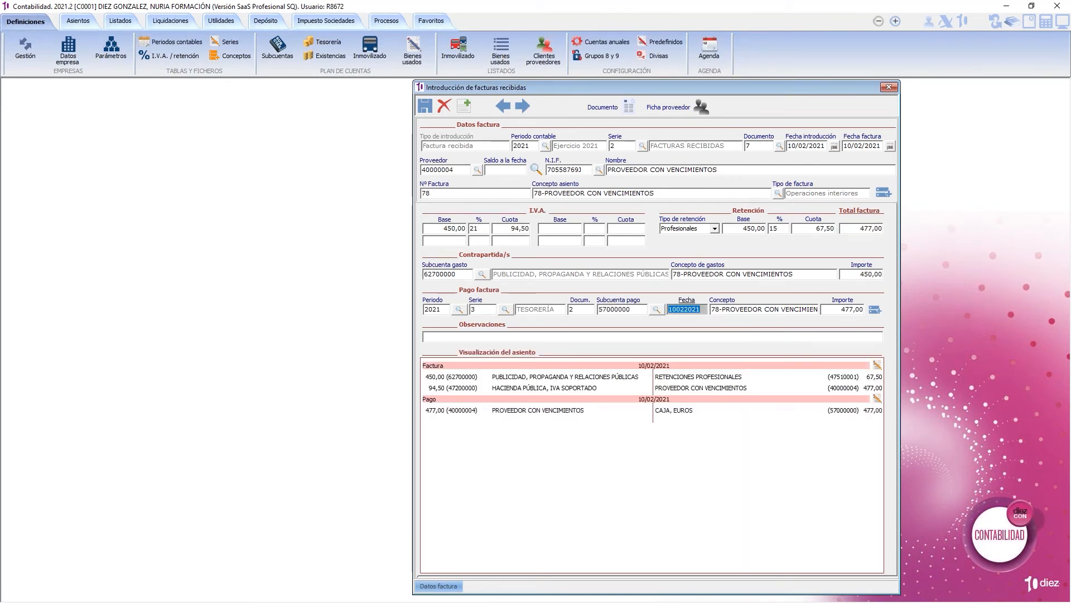
{"action": "type", "text": "12/0"}
{"action": "type", "text": "2"}
{"action": "key", "text": "Tab"}
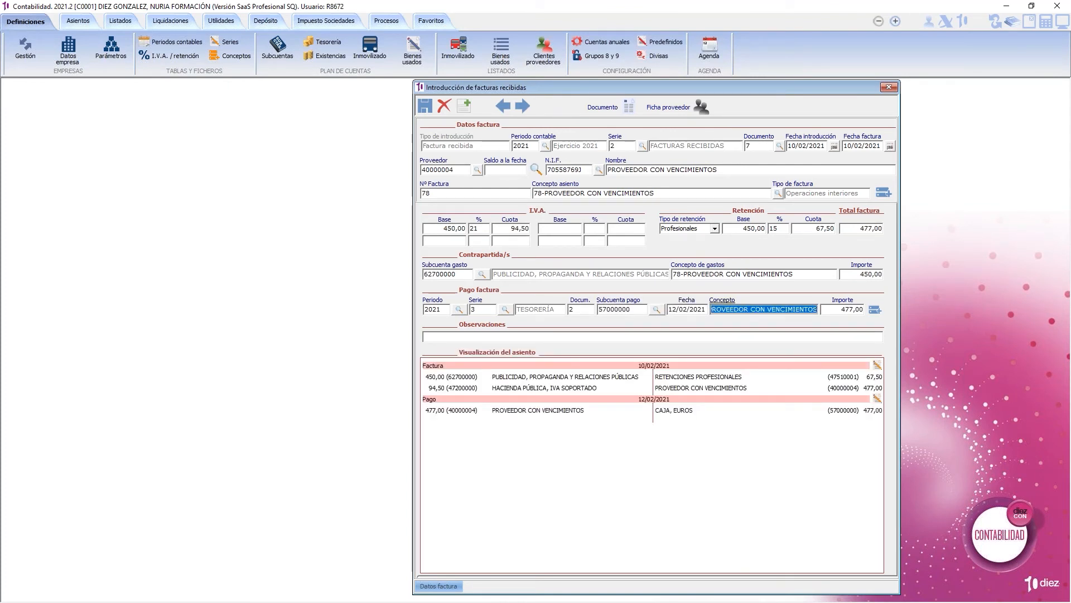
{"action": "key", "text": "Tab"}
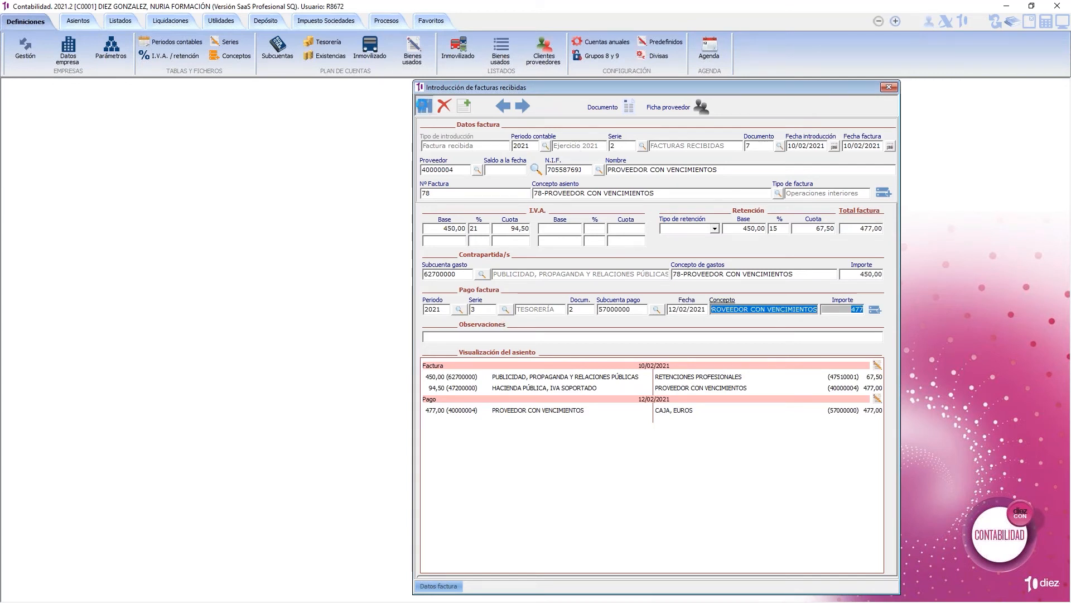
Accept the 477,00 payment amount to register the invoice's payment, and close the received invoice entry
{"action": "key", "text": "Return"}
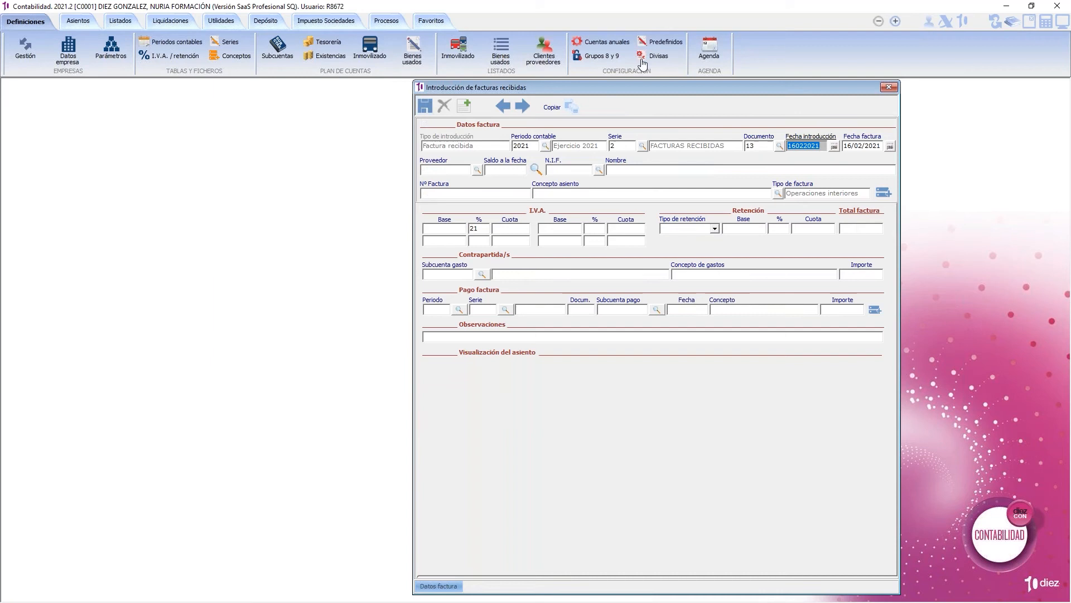
{"action": "left_click", "coordinate": [889, 87]}
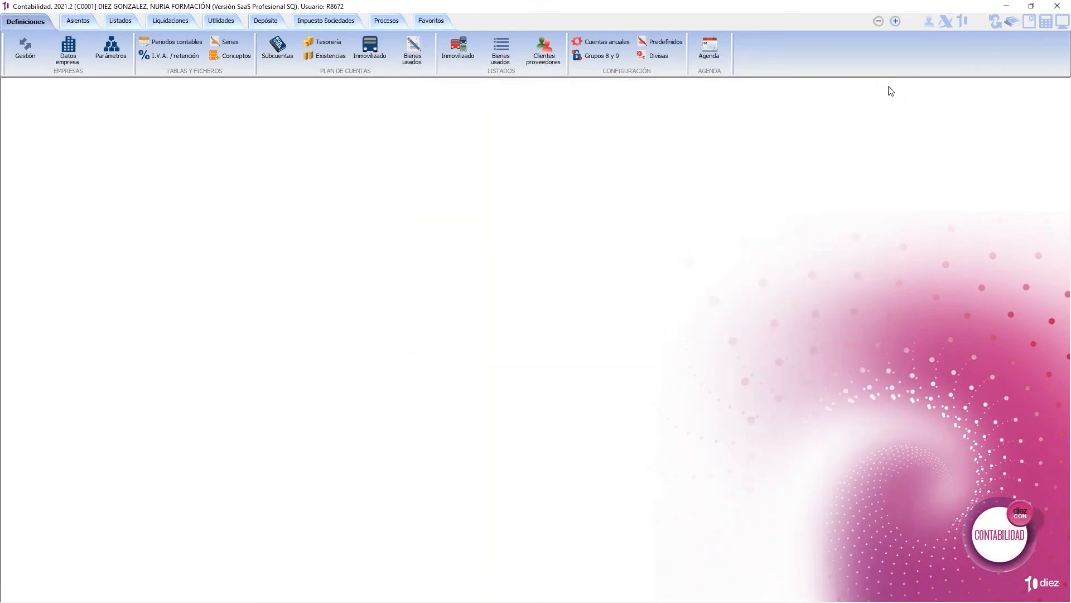
Open the treasury entry for 2021 and choose subaccount 57200000 LA CAIXA with series 3
{"action": "left_click", "coordinate": [91, 27]}
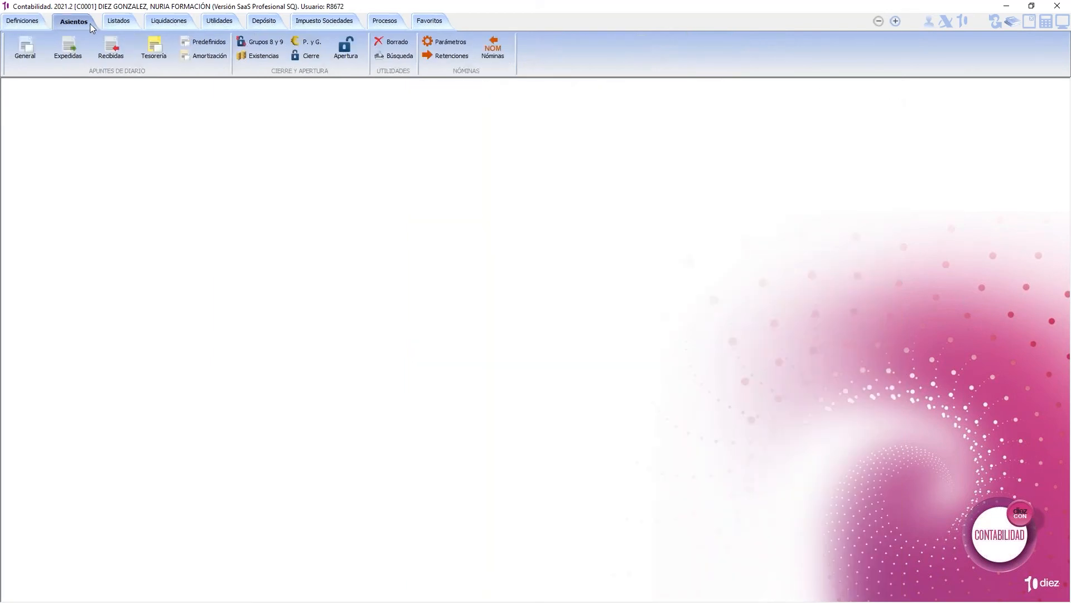
{"action": "left_click", "coordinate": [155, 45]}
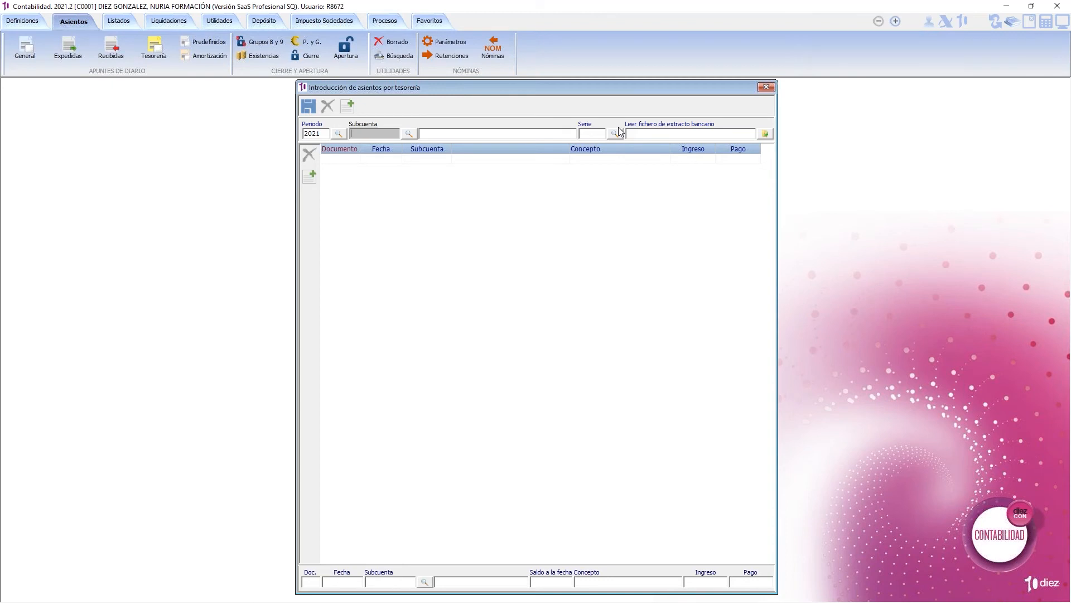
{"action": "left_click", "coordinate": [409, 134]}
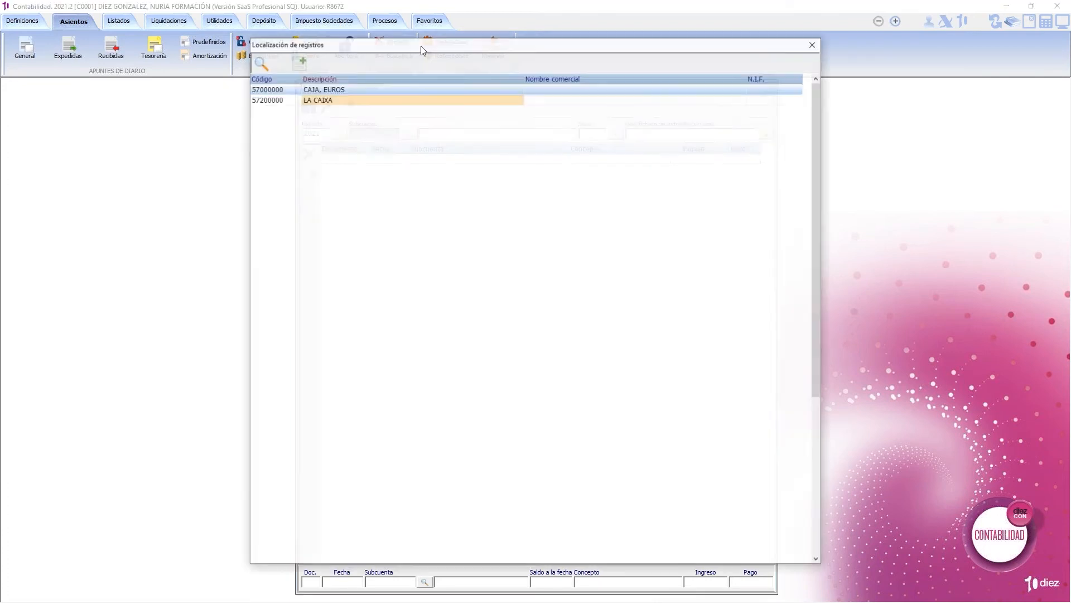
{"action": "double_click", "coordinate": [337, 99]}
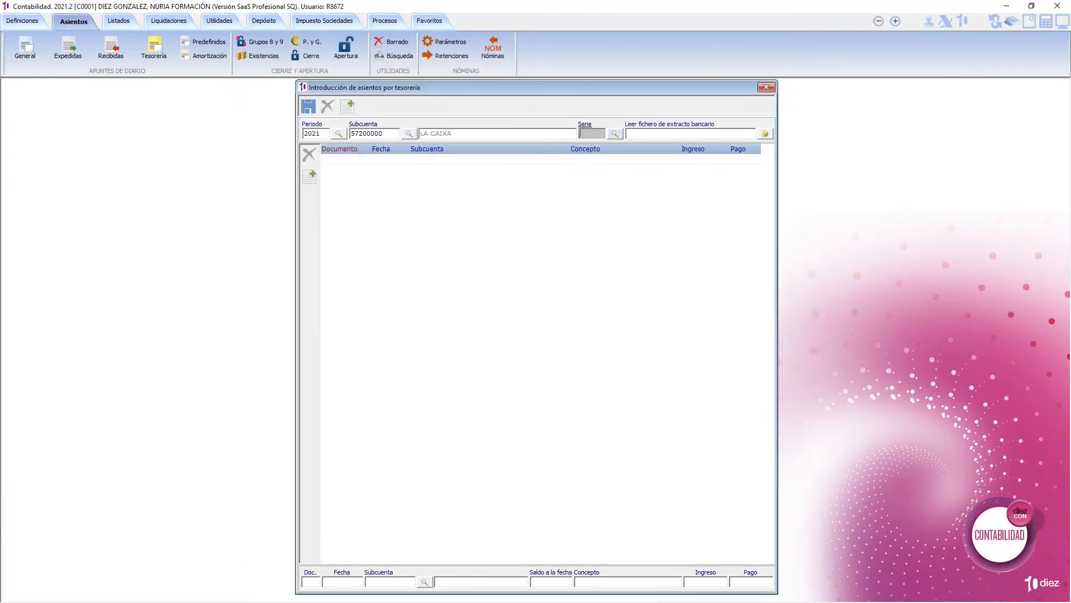
{"action": "left_click", "coordinate": [615, 134]}
{"action": "double_click", "coordinate": [500, 121]}
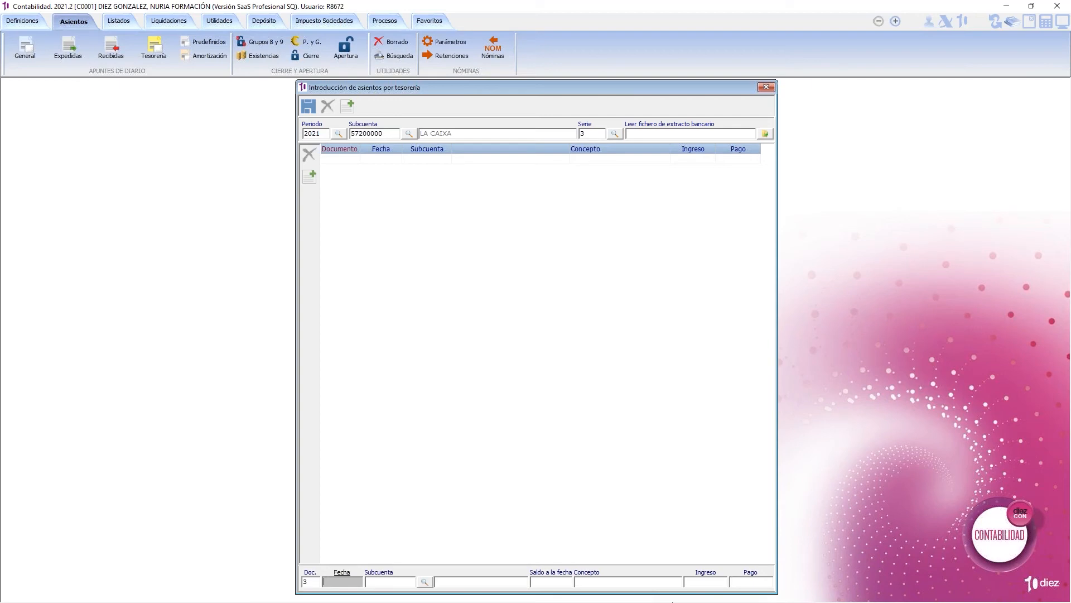
Add a treasury income line dated 20/01/2021 for customer 43000003 SERVISAN, S.L with an amount of 45,60
{"action": "type", "text": "20/01"}
{"action": "key", "text": "Return"}
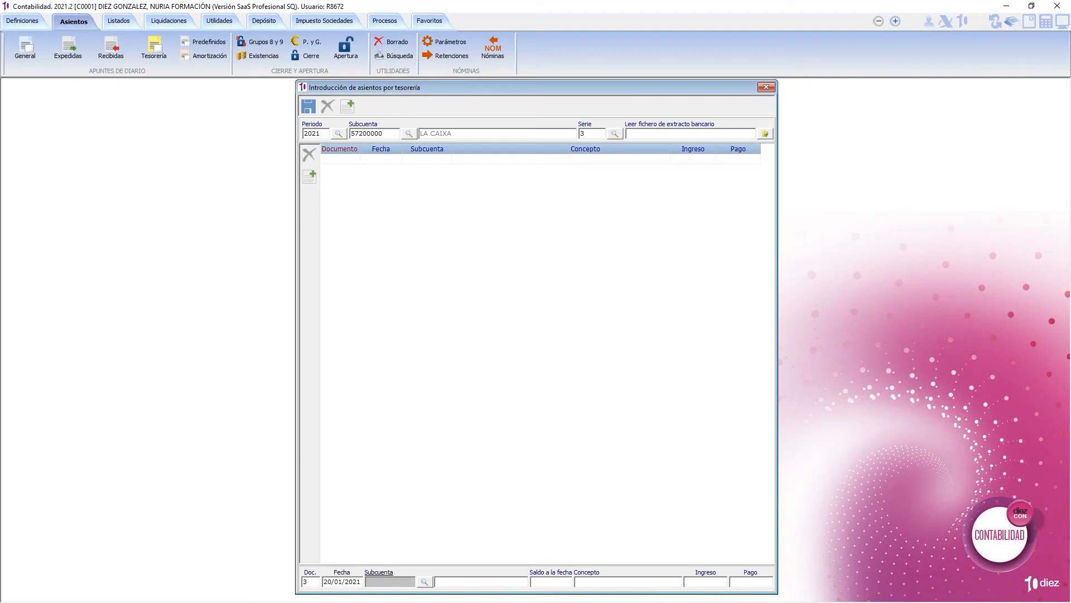
{"action": "key", "text": "Return"}
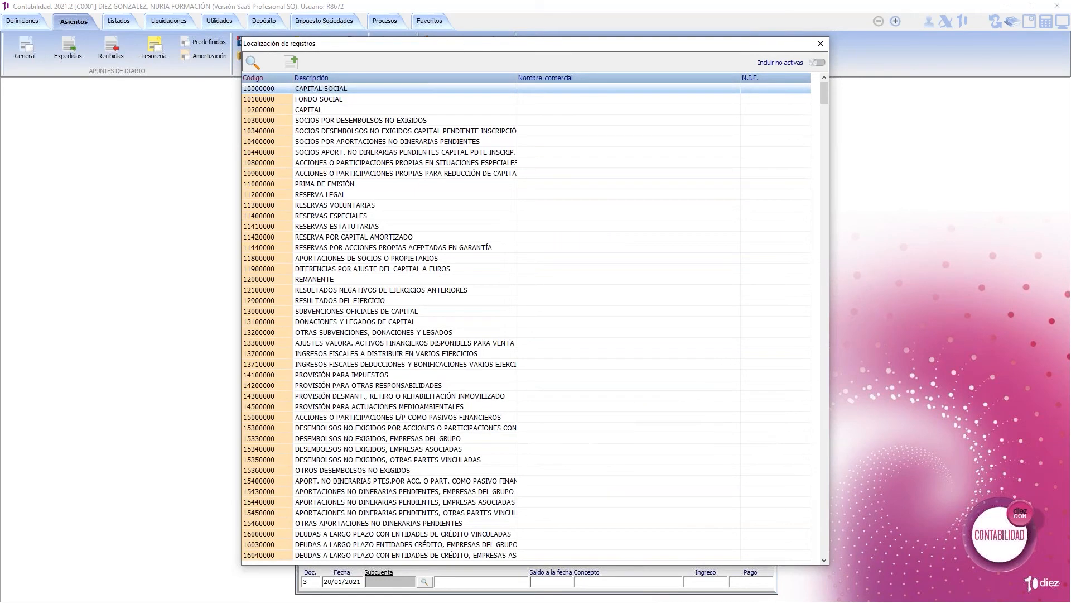
{"action": "type", "text": "43"}
{"action": "key", "text": "Down"}
{"action": "key", "text": "Down"}
{"action": "key", "text": "Down"}
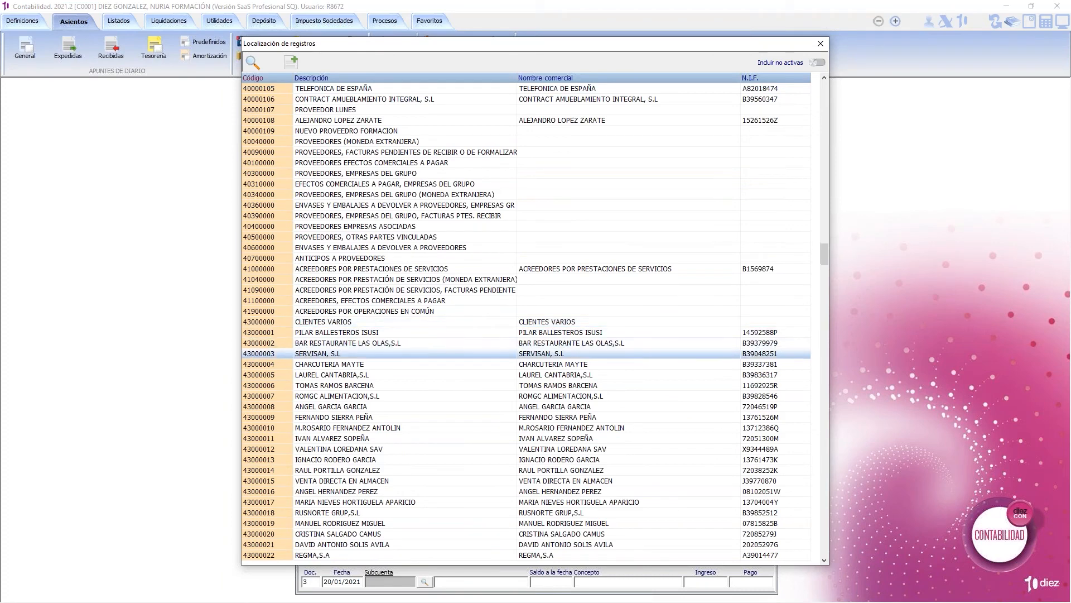
{"action": "key", "text": "Return"}
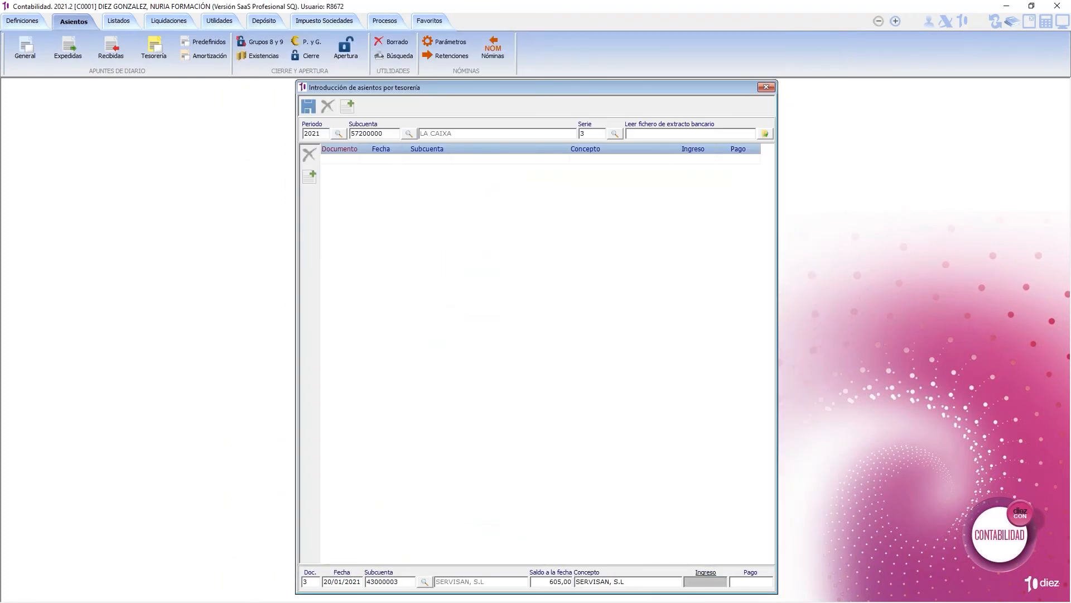
{"action": "type", "text": "45,60"}
{"action": "key", "text": "Return"}
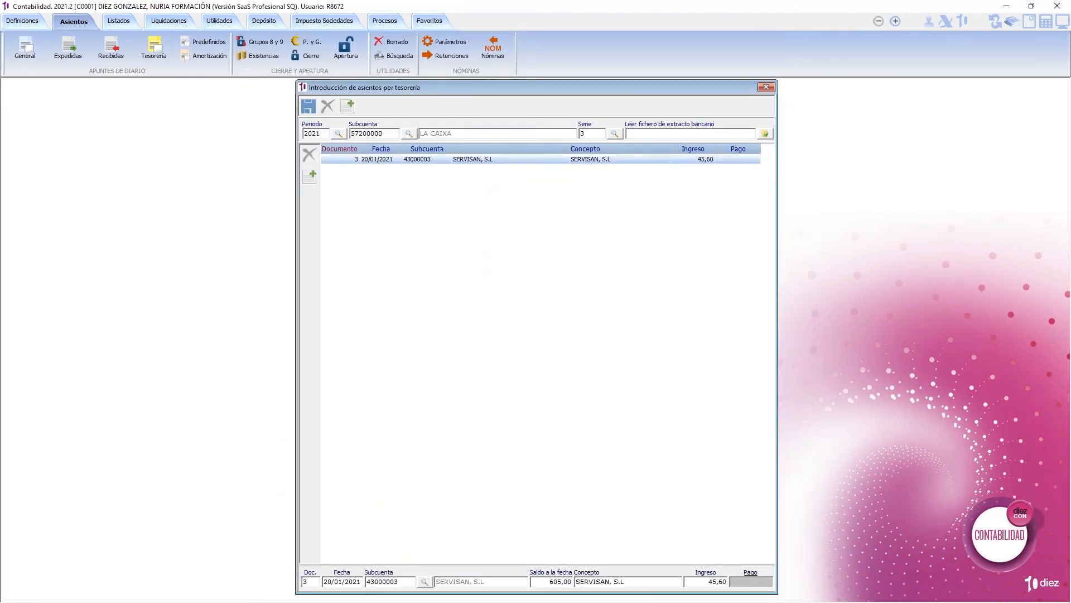
{"action": "key", "text": "Return"}
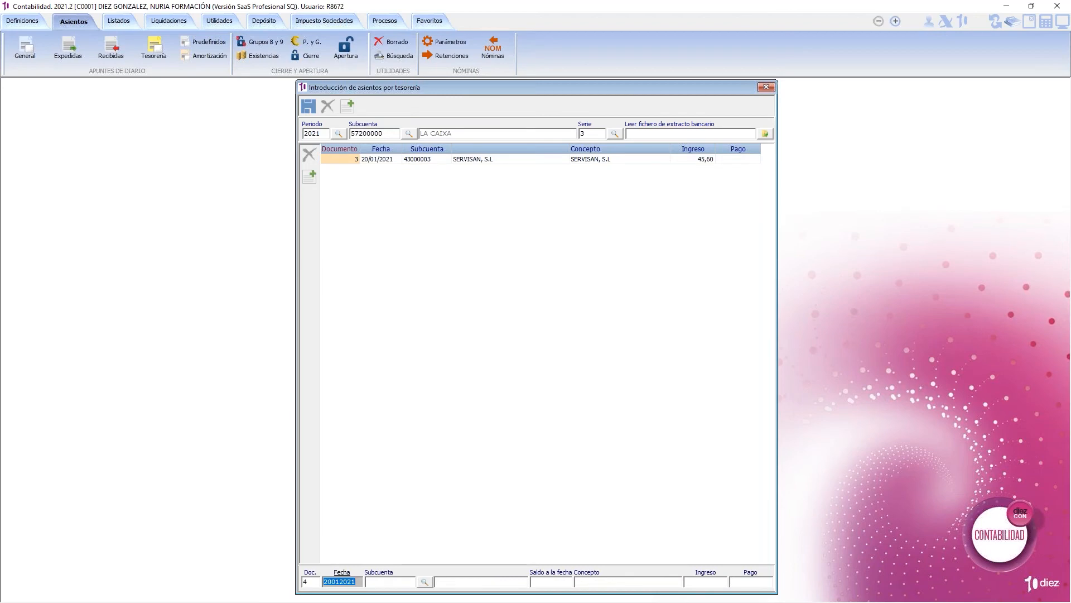
Add a payment line of 98,00 dated 20/01/2021 for supplier 40000004 PROVEEDOR CON VENCIMIENTOS and save the treasury entries
{"action": "key", "text": "Return"}
{"action": "key", "text": "F5"}
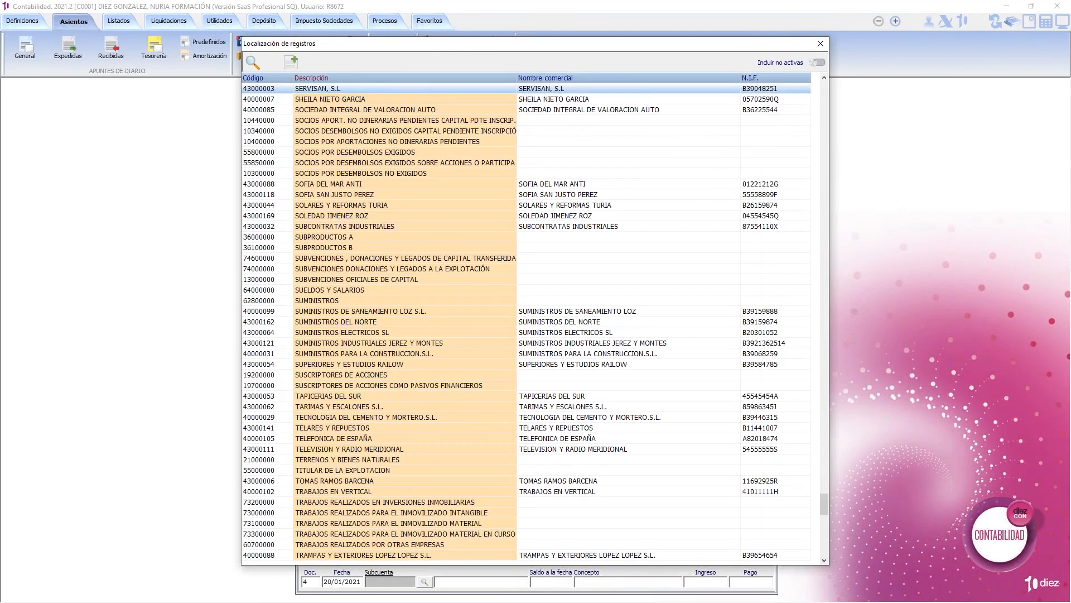
{"action": "key", "text": "Left"}
{"action": "key", "text": "4"}
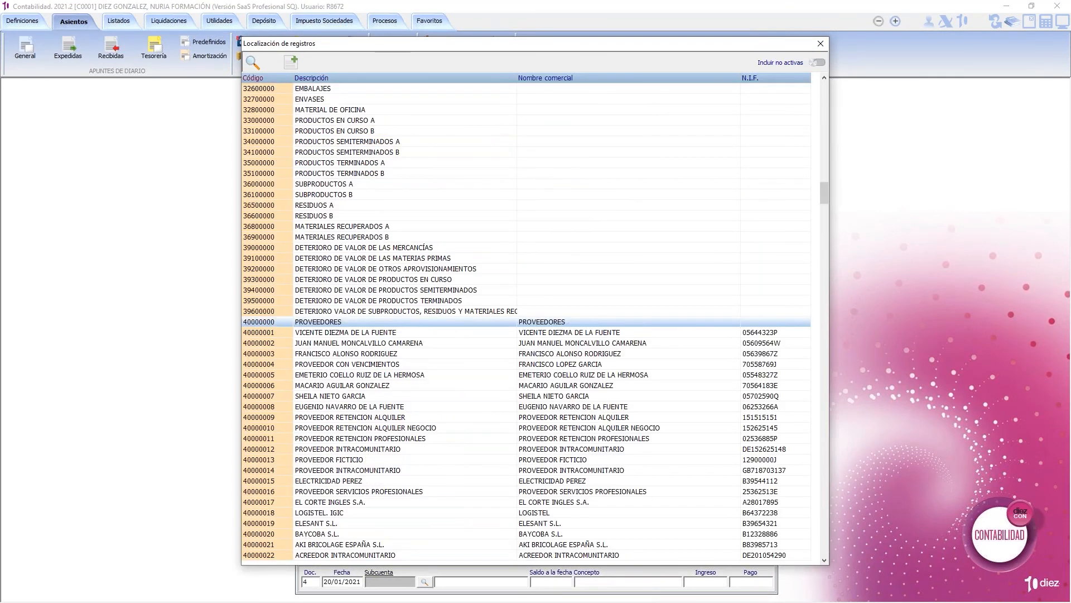
{"action": "key", "text": "Down"}
{"action": "key", "text": "Down"}
{"action": "key", "text": "Down"}
{"action": "key", "text": "Down"}
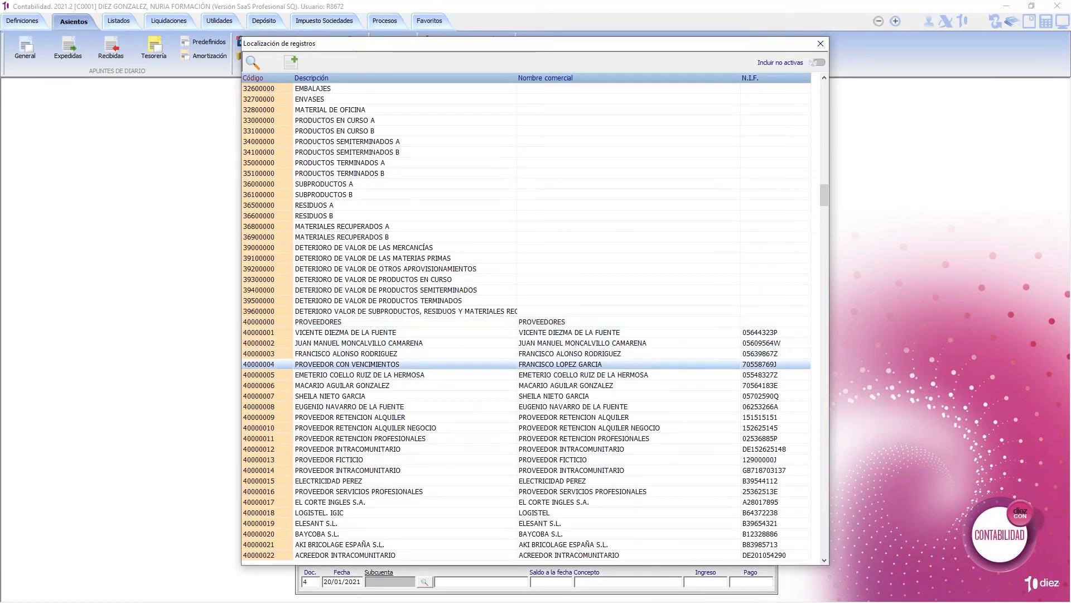
{"action": "key", "text": "Return"}
{"action": "key", "text": "Return"}
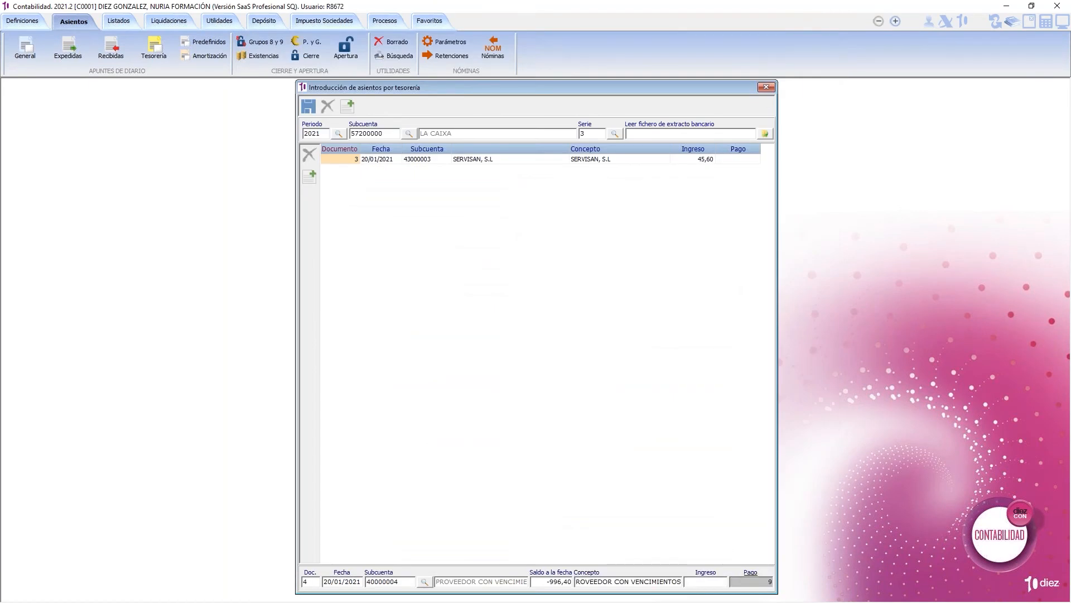
{"action": "type", "text": "98"}
{"action": "key", "text": "Return"}
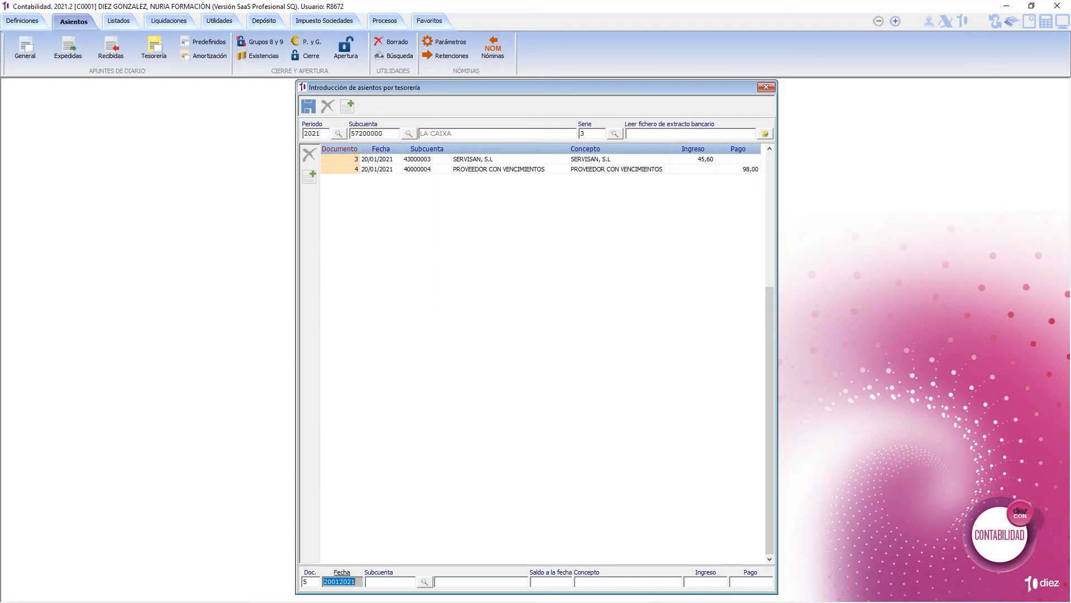
{"action": "left_click", "coordinate": [307, 106]}
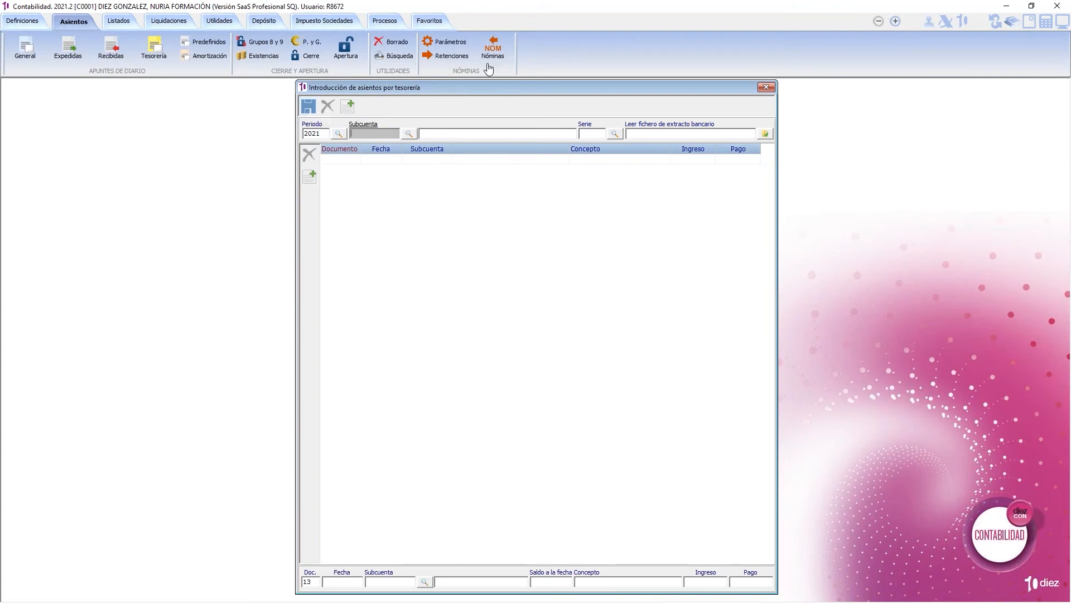
View the Libro mayor de cuenta report options beside the treasury entry, and close both windows
{"action": "left_click_drag", "start_coordinate": [518, 89], "coordinate": [602, 89]}
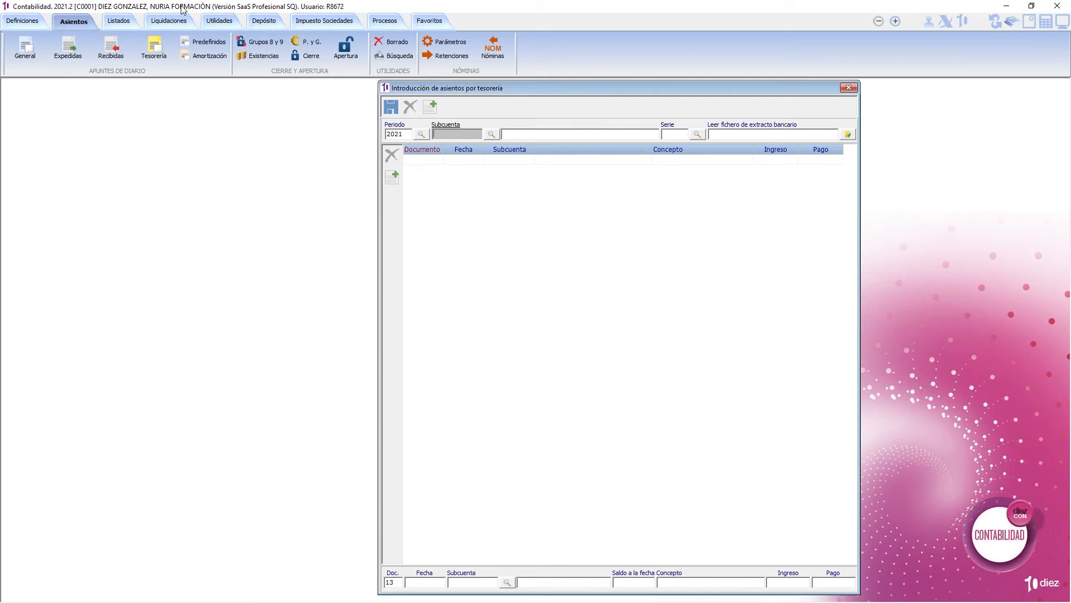
{"action": "left_click", "coordinate": [124, 21]}
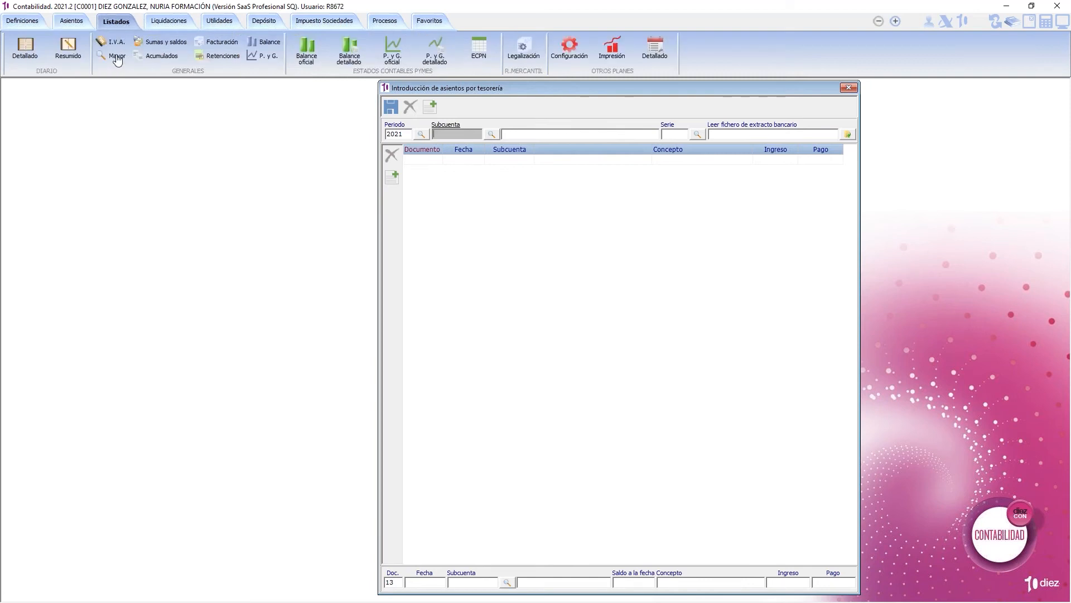
{"action": "left_click", "coordinate": [117, 60]}
{"action": "left_click_drag", "start_coordinate": [530, 84], "coordinate": [180, 118]}
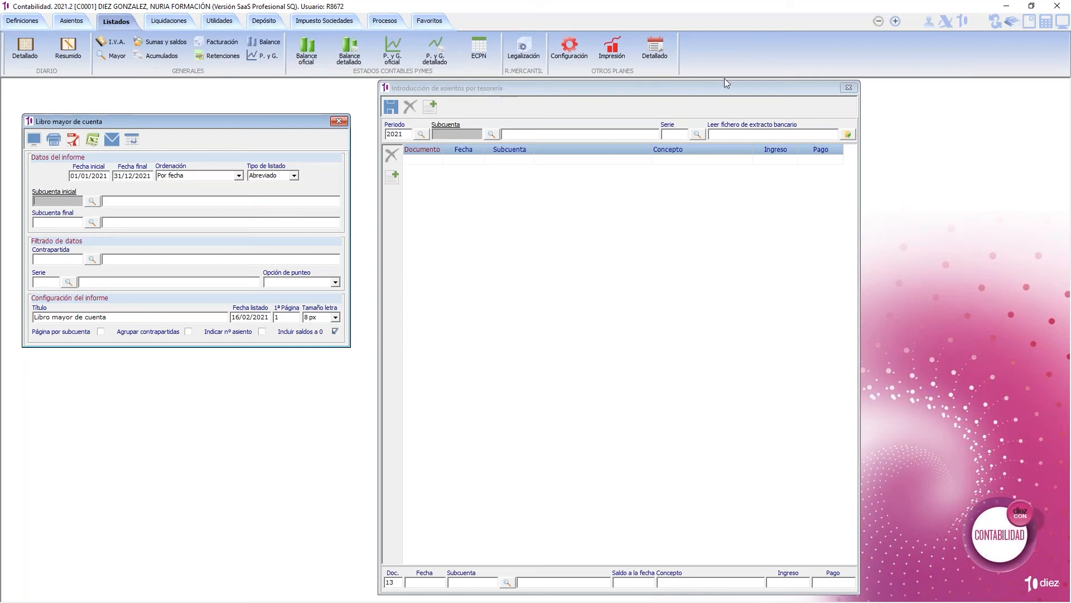
{"action": "left_click", "coordinate": [849, 87]}
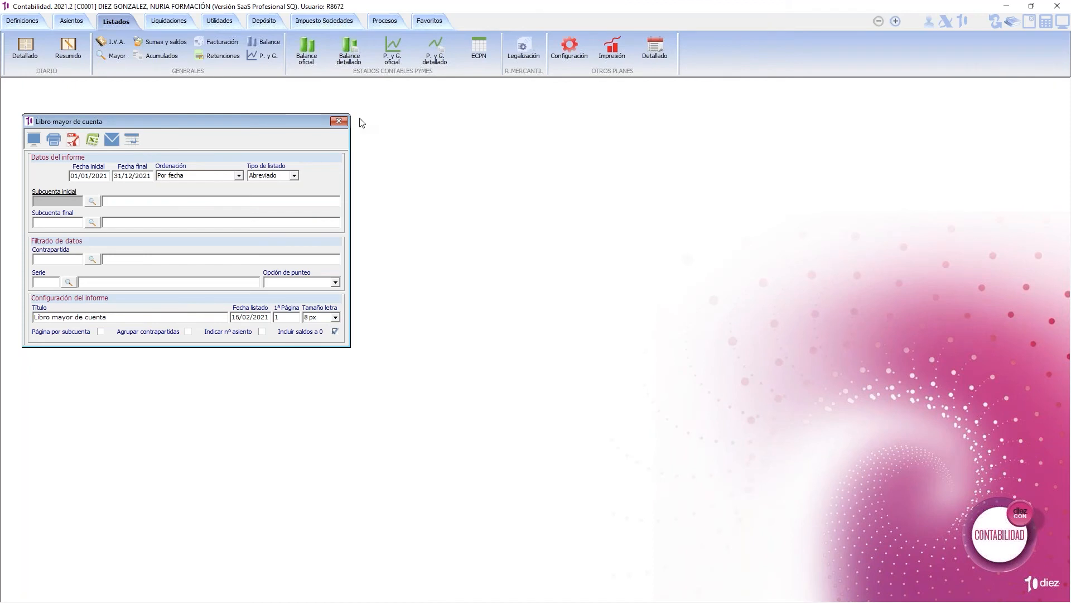
{"action": "left_click", "coordinate": [339, 121]}
Reopen the treasury entry and examine LA CAIXA's Excel bank statement column configuration in the treasury data
{"action": "left_click", "coordinate": [71, 21]}
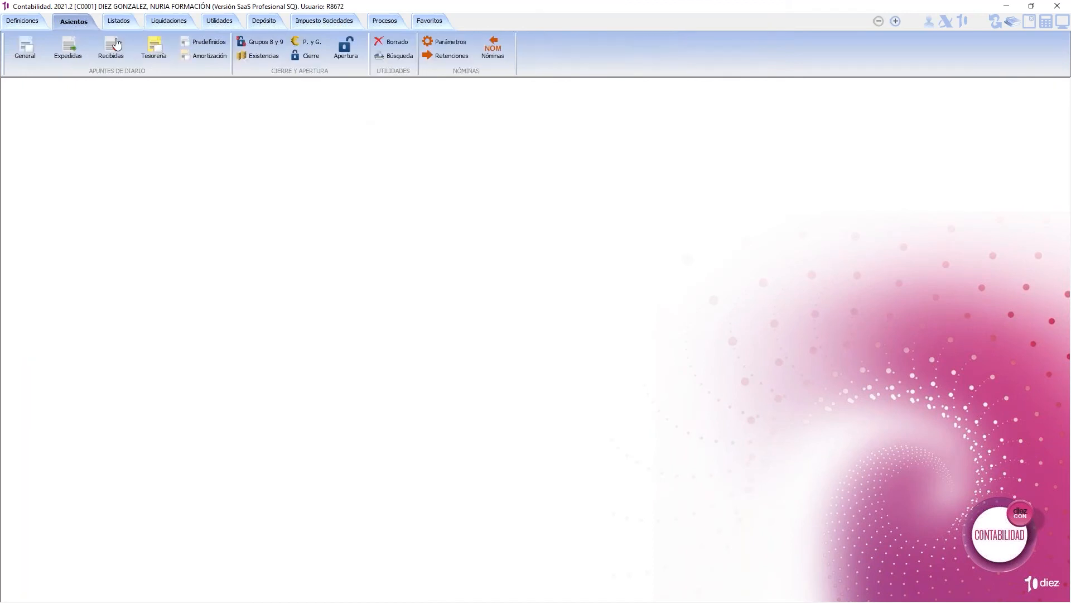
{"action": "left_click", "coordinate": [160, 48]}
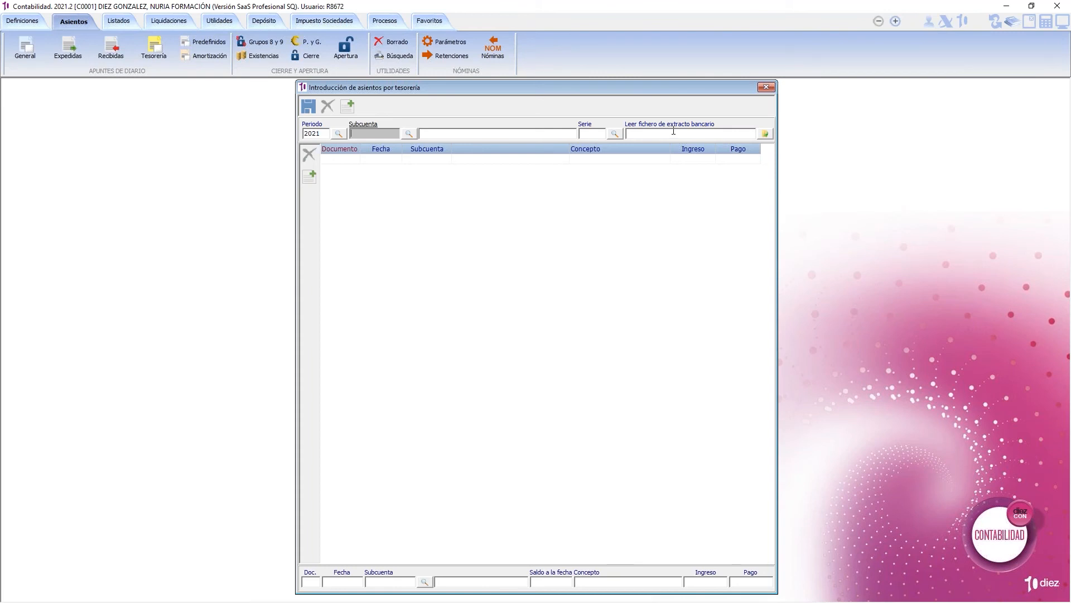
{"action": "left_click", "coordinate": [22, 20]}
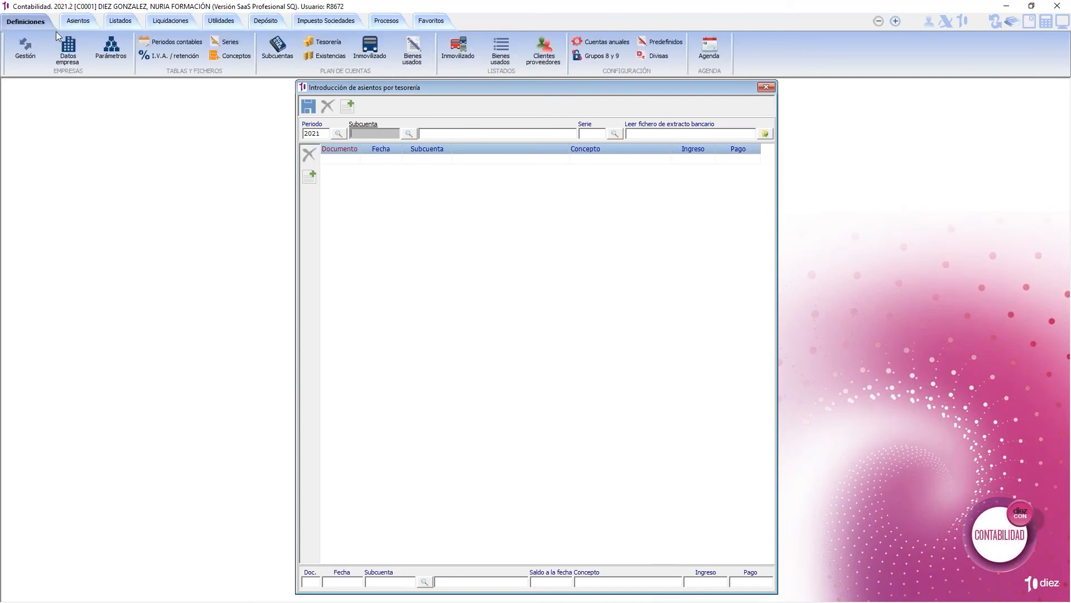
{"action": "left_click", "coordinate": [337, 46]}
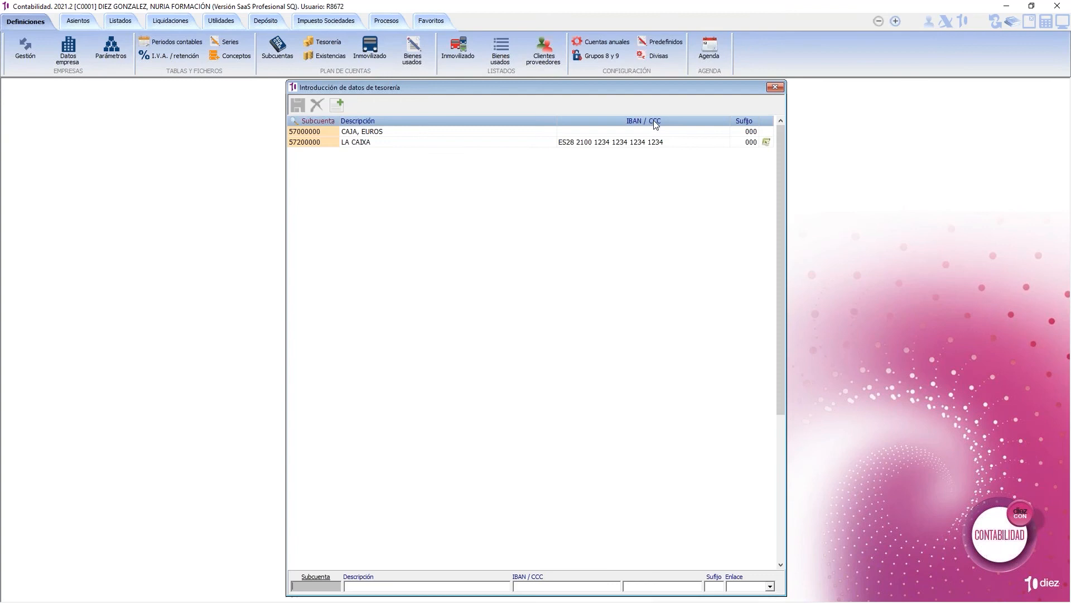
{"action": "left_click", "coordinate": [635, 143]}
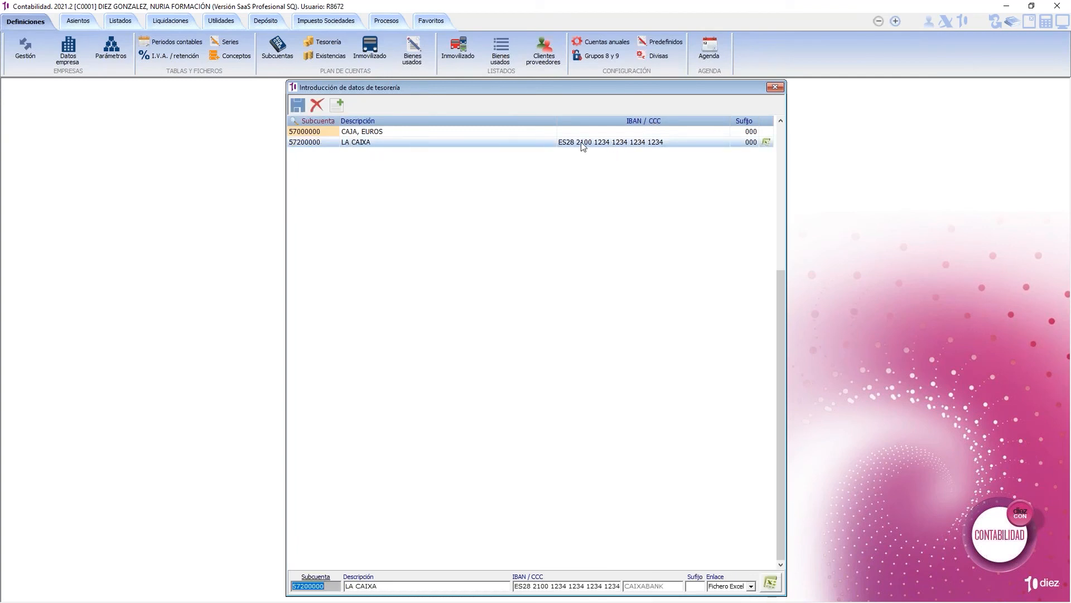
{"action": "left_click", "coordinate": [771, 585]}
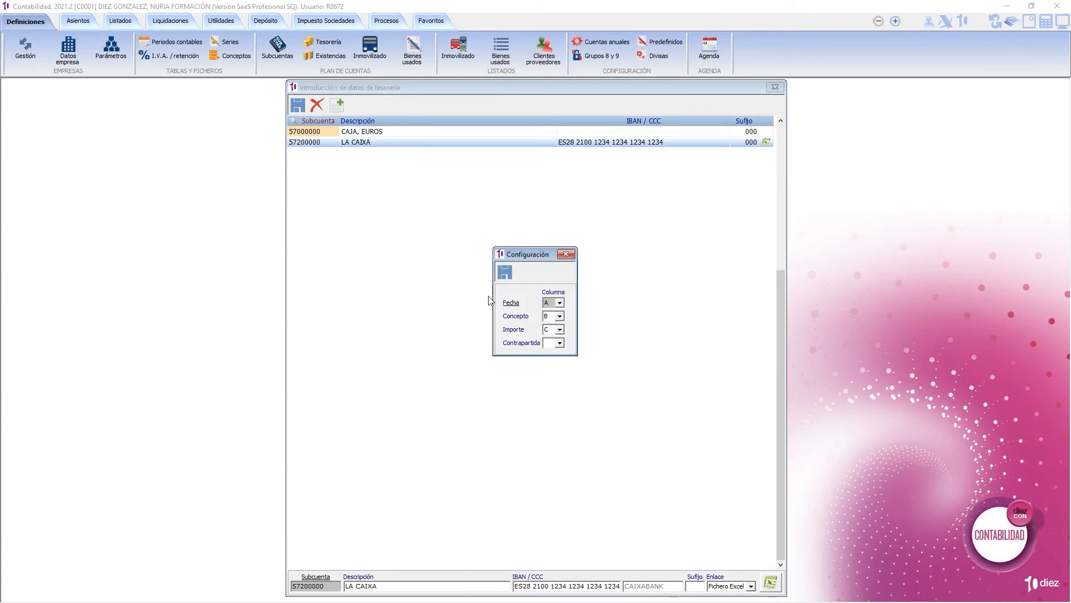
{"action": "left_click", "coordinate": [566, 254]}
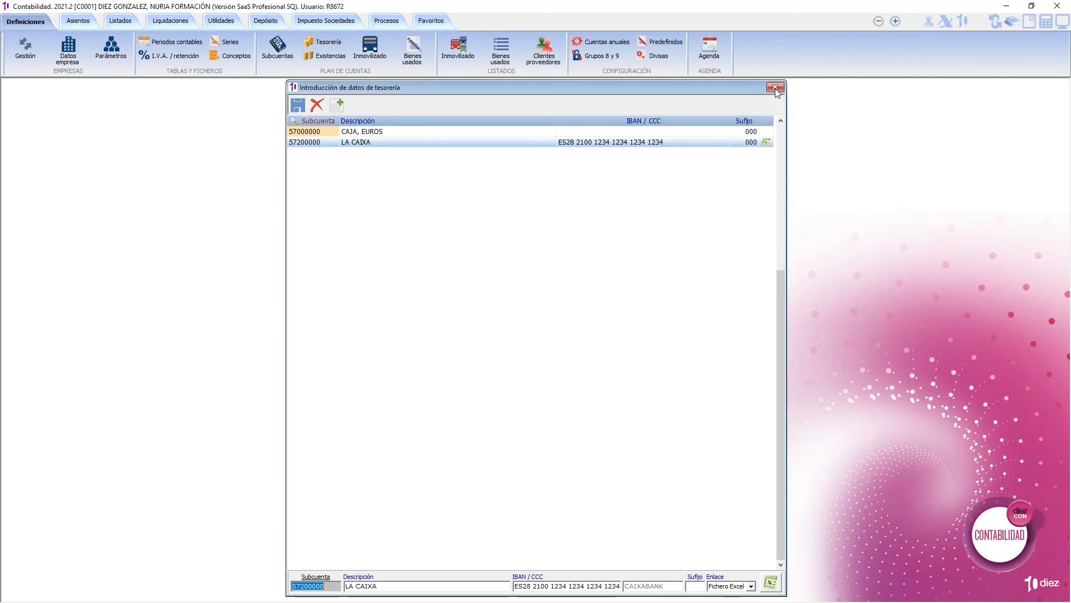
{"action": "left_click", "coordinate": [775, 88]}
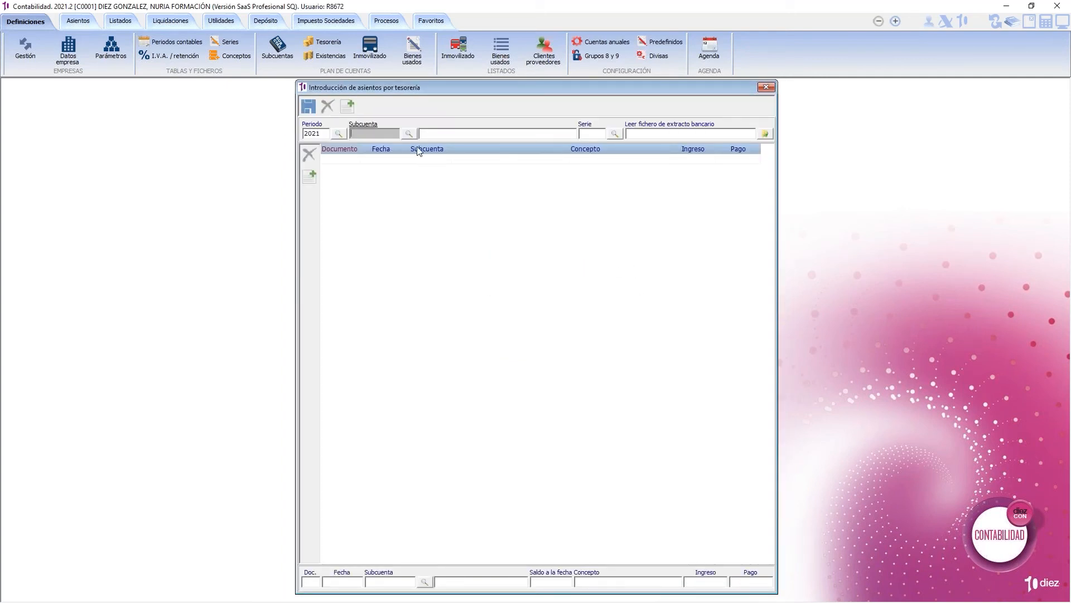
Load subaccount 57200000 LA CAIXA in the treasury entry and close it without adding any line
{"action": "type", "text": "572."}
{"action": "key", "text": "Return"}
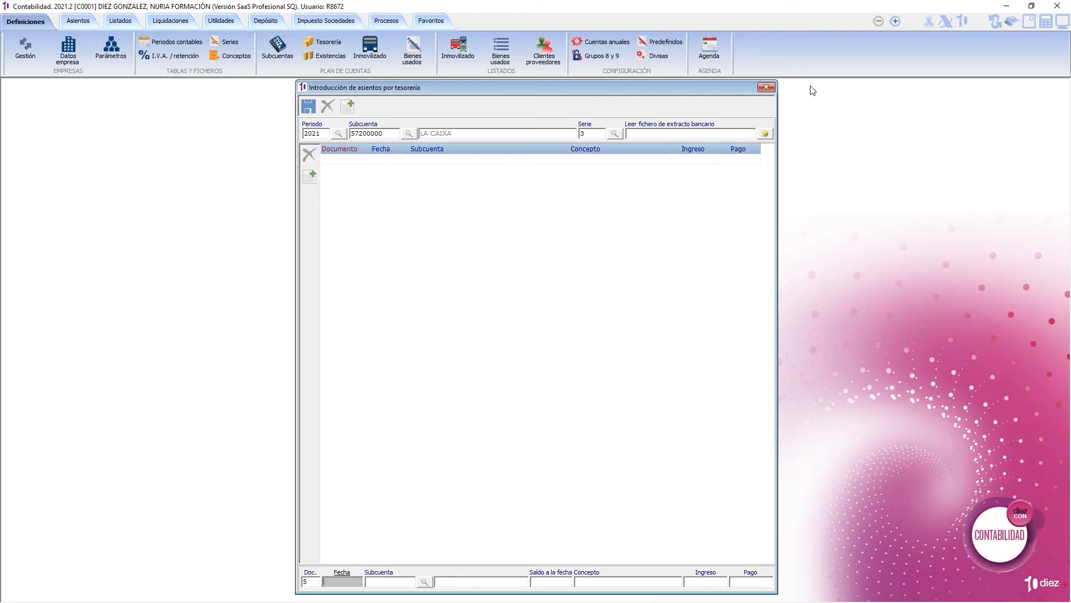
{"action": "left_click", "coordinate": [766, 89]}
{"action": "left_click", "coordinate": [532, 326]}
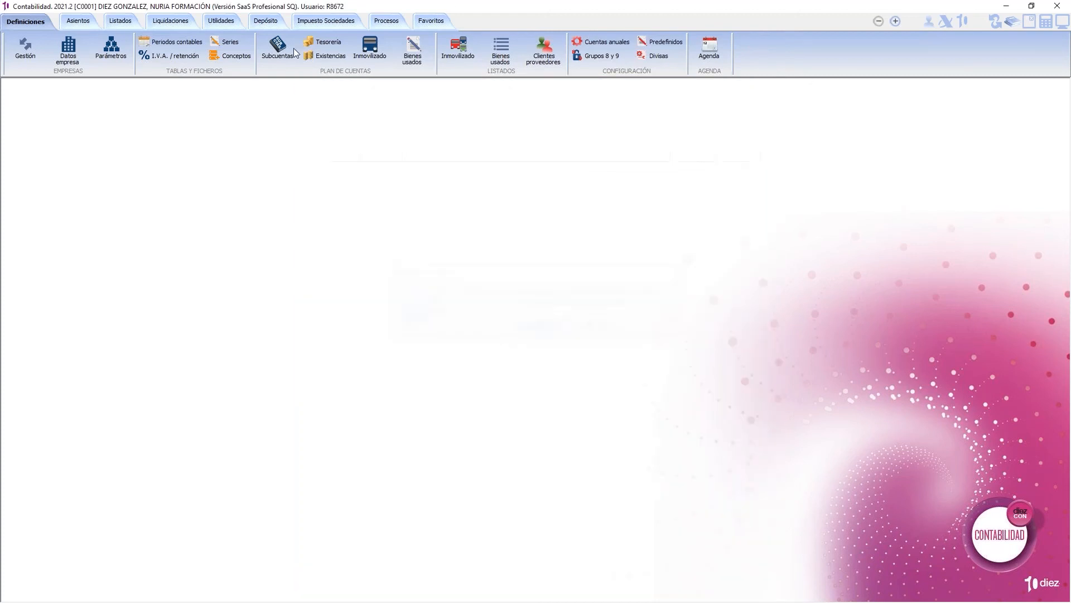
Calculate the Pago Mes payroll entry for month 1 of 2021
{"action": "left_click", "coordinate": [76, 23]}
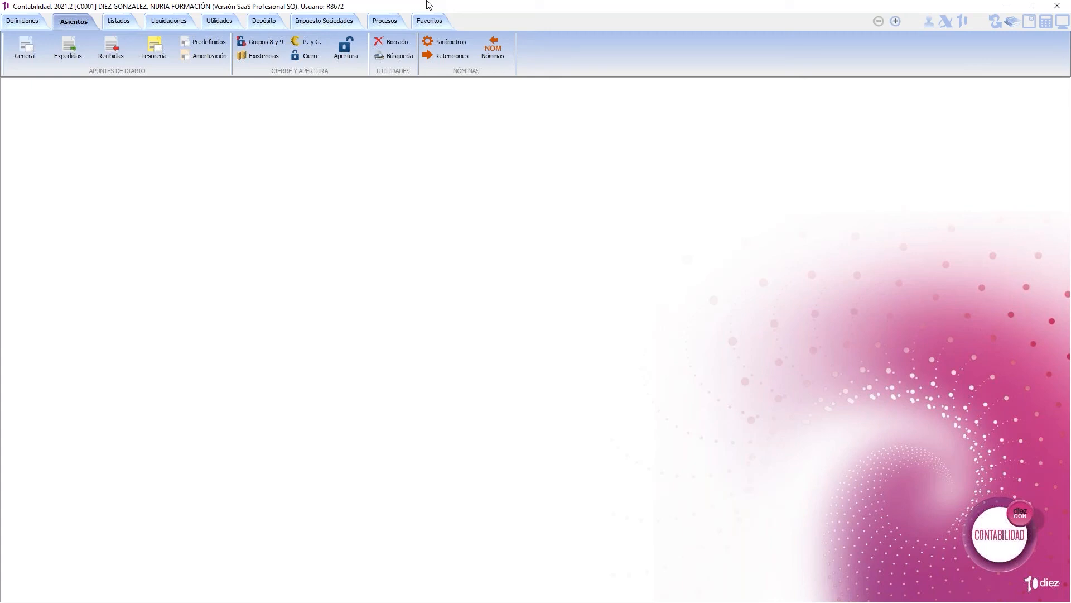
{"action": "left_click", "coordinate": [496, 51]}
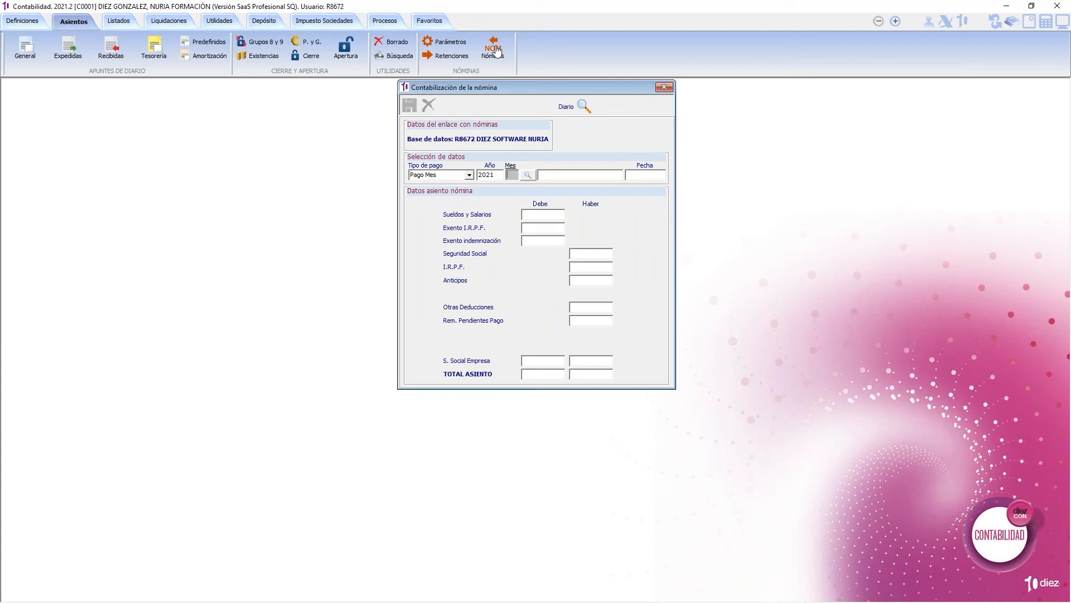
{"action": "type", "text": "1"}
{"action": "key", "text": "Return"}
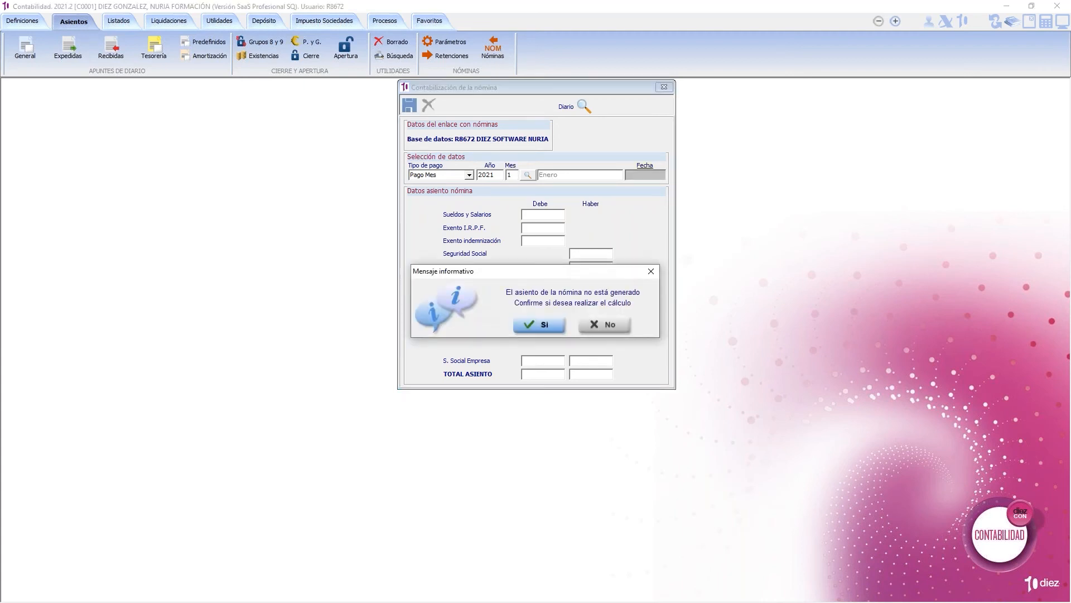
{"action": "key", "text": "Return"}
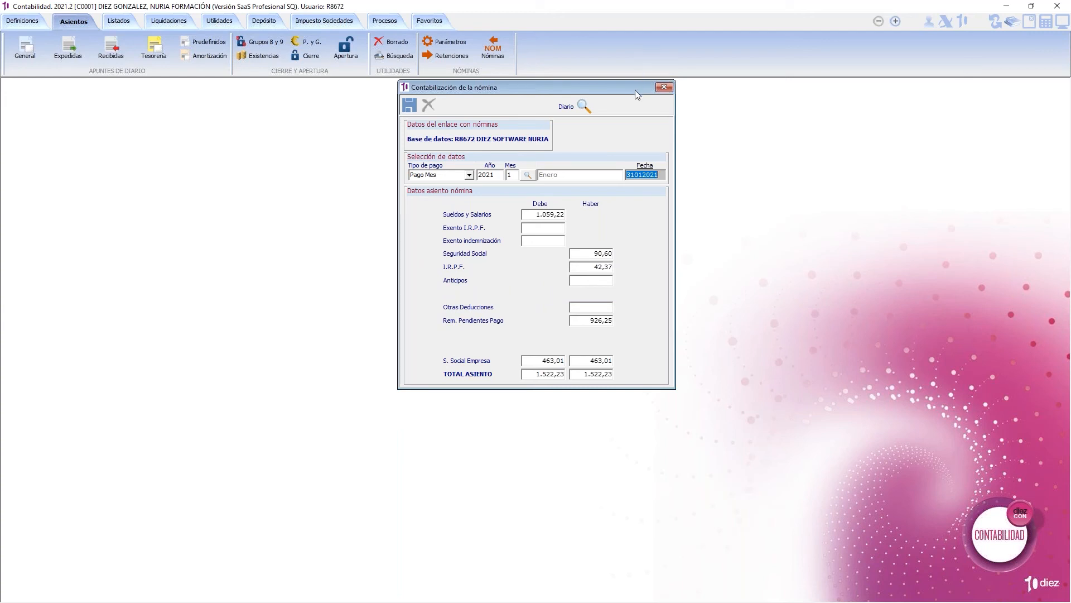
Place the payroll link parameters and the payroll entry side by side to compare accounts with amounts
{"action": "left_click_drag", "start_coordinate": [635, 89], "coordinate": [711, 89]}
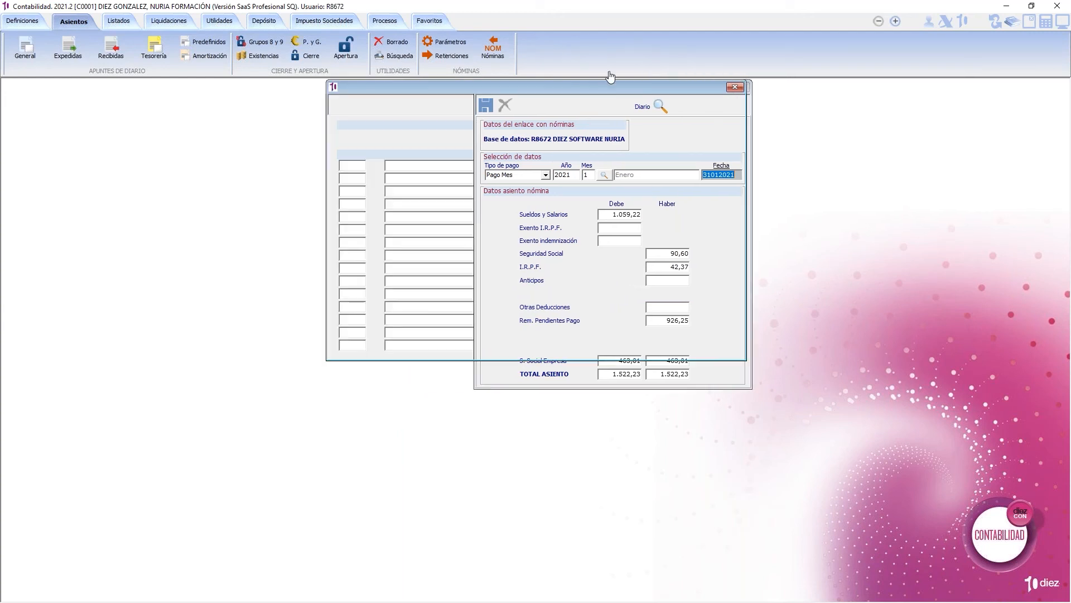
{"action": "left_click_drag", "start_coordinate": [584, 86], "coordinate": [306, 127]}
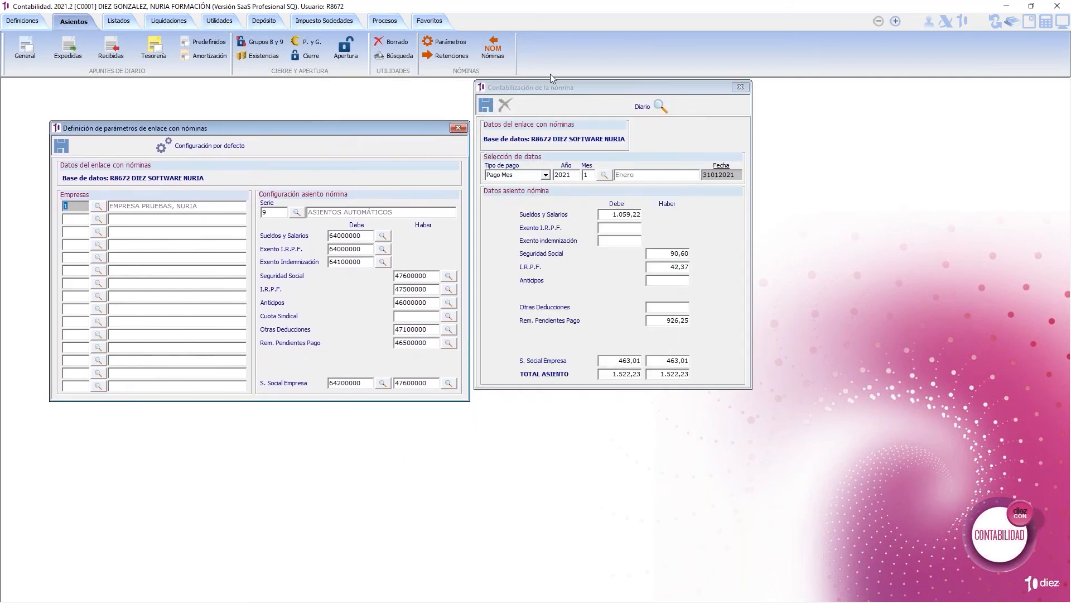
{"action": "left_click_drag", "start_coordinate": [600, 84], "coordinate": [659, 80]}
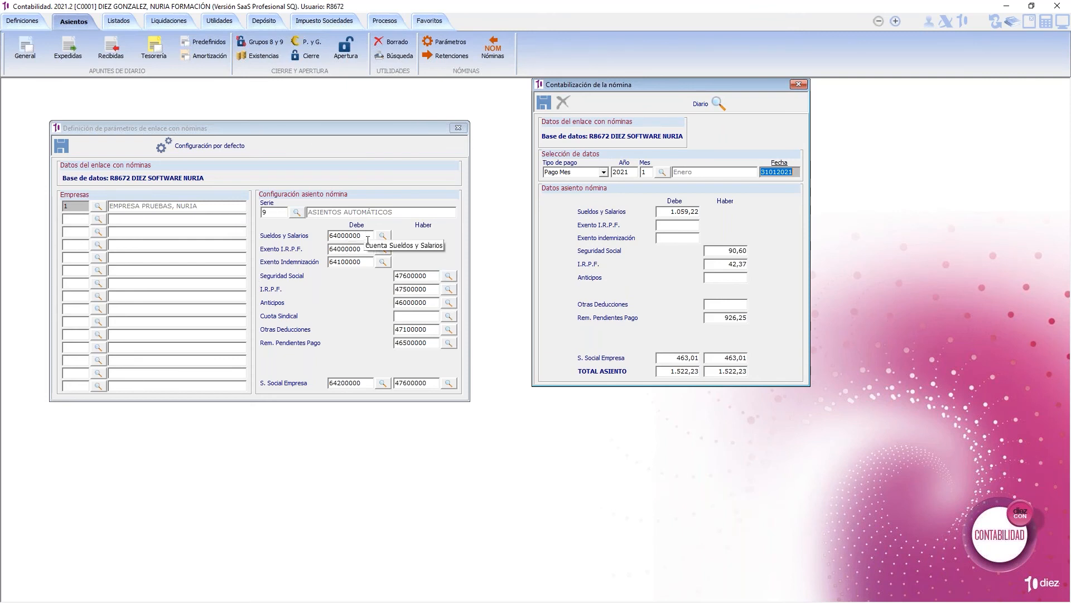
Shorten the Sueldos y Salarios debit account to 640 in the payroll link parameters
{"action": "left_click_drag", "start_coordinate": [368, 239], "coordinate": [342, 237]}
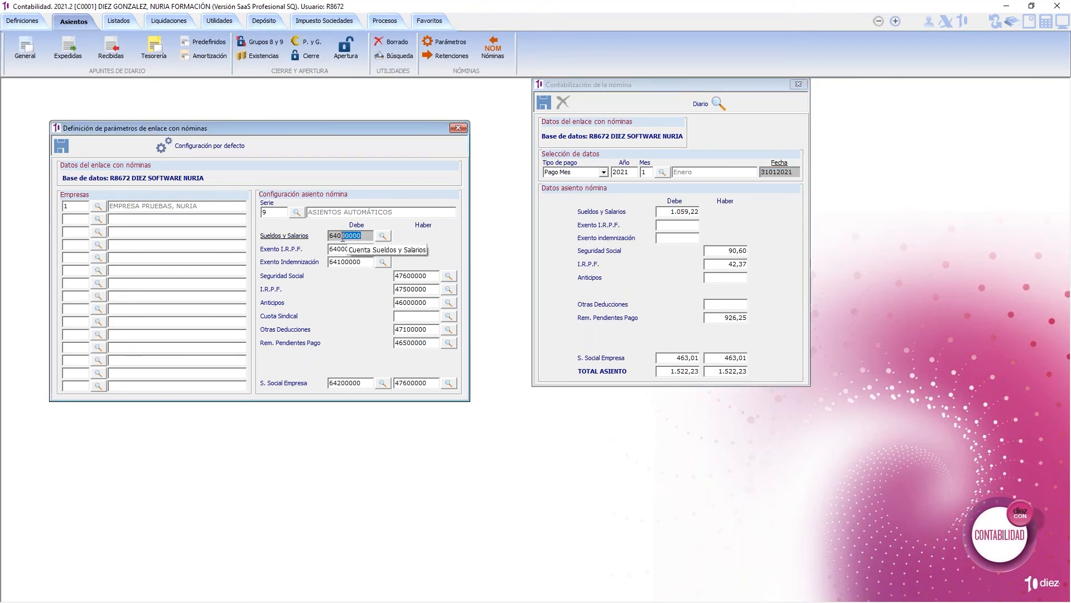
{"action": "key", "text": "Delete"}
{"action": "key", "text": "Tab"}
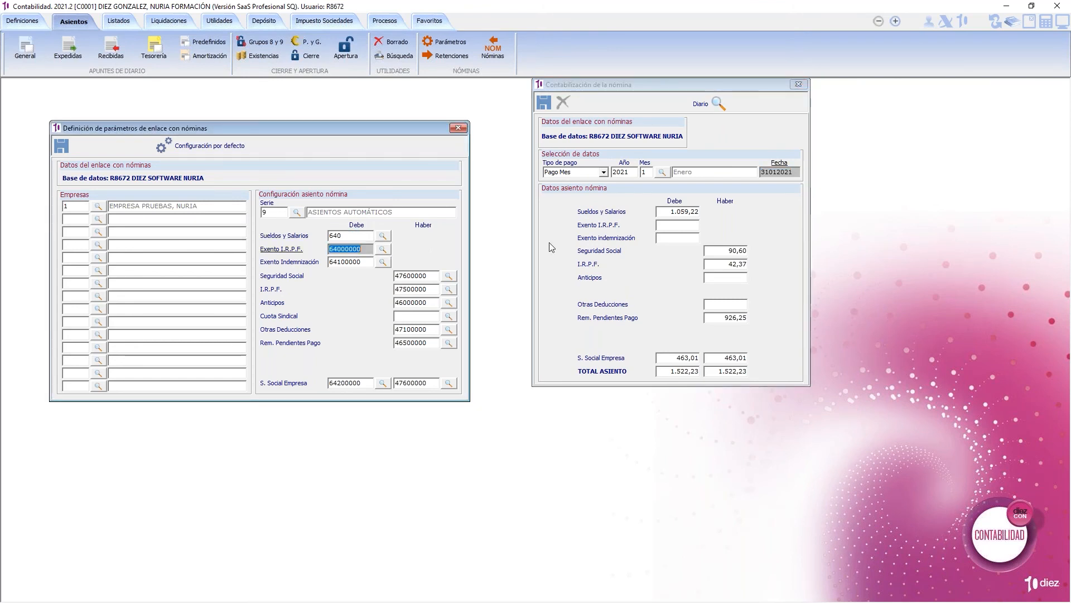
Restore the Sueldos y Salarios account to 64000000 and close both payroll windows without saving
{"action": "left_click", "coordinate": [347, 237]}
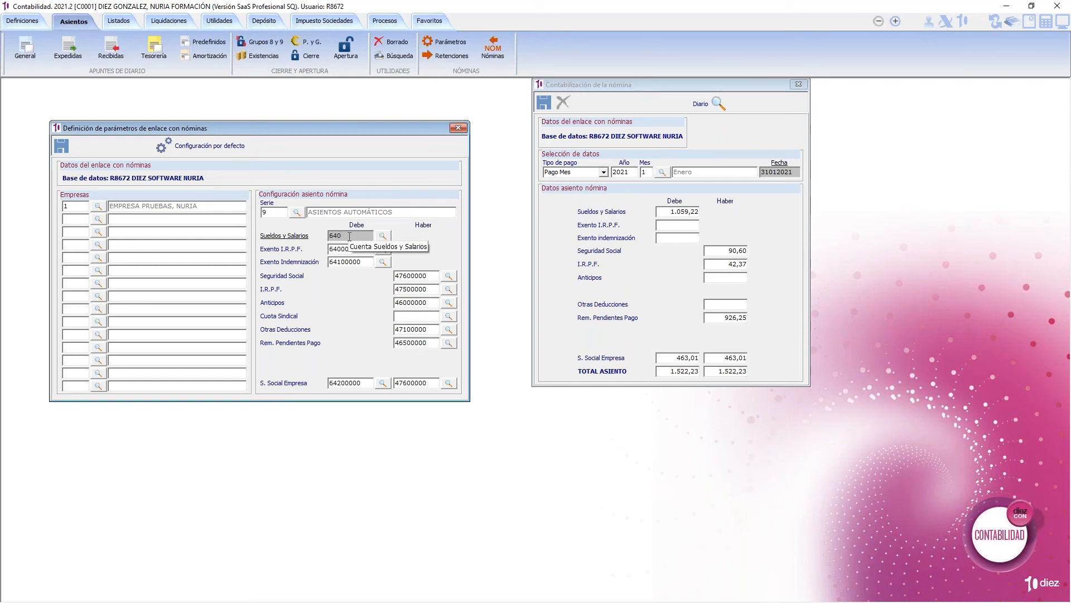
{"action": "type", "text": "00000"}
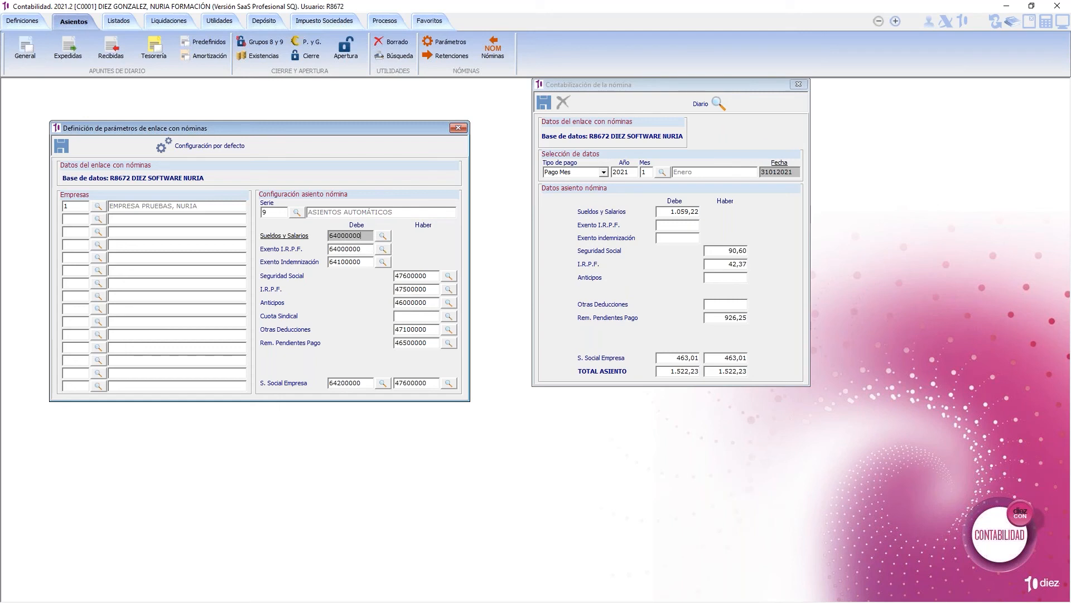
{"action": "key", "text": "Tab"}
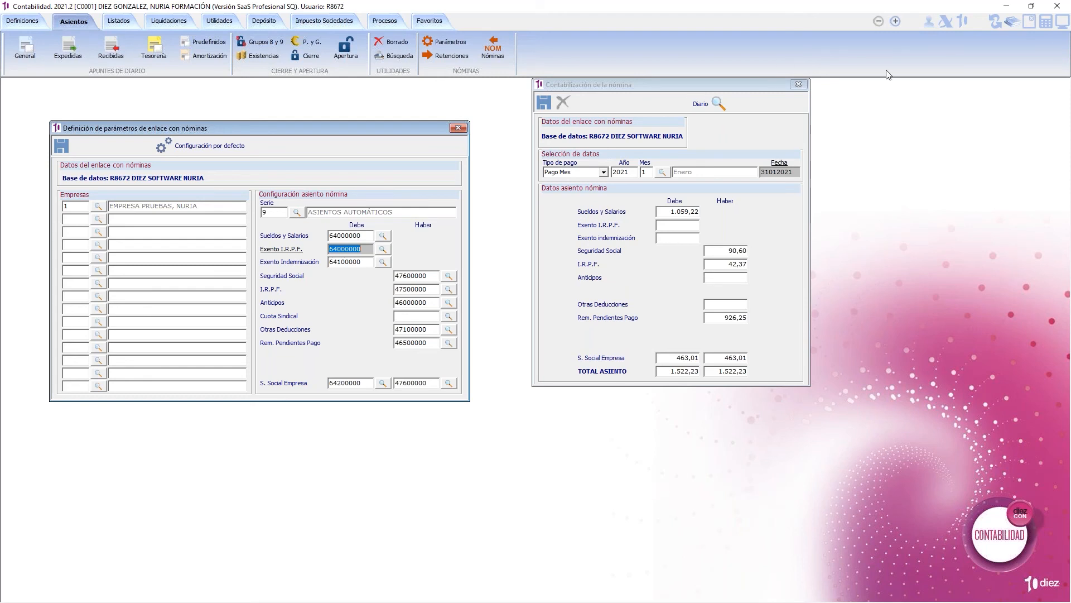
{"action": "left_click", "coordinate": [799, 85]}
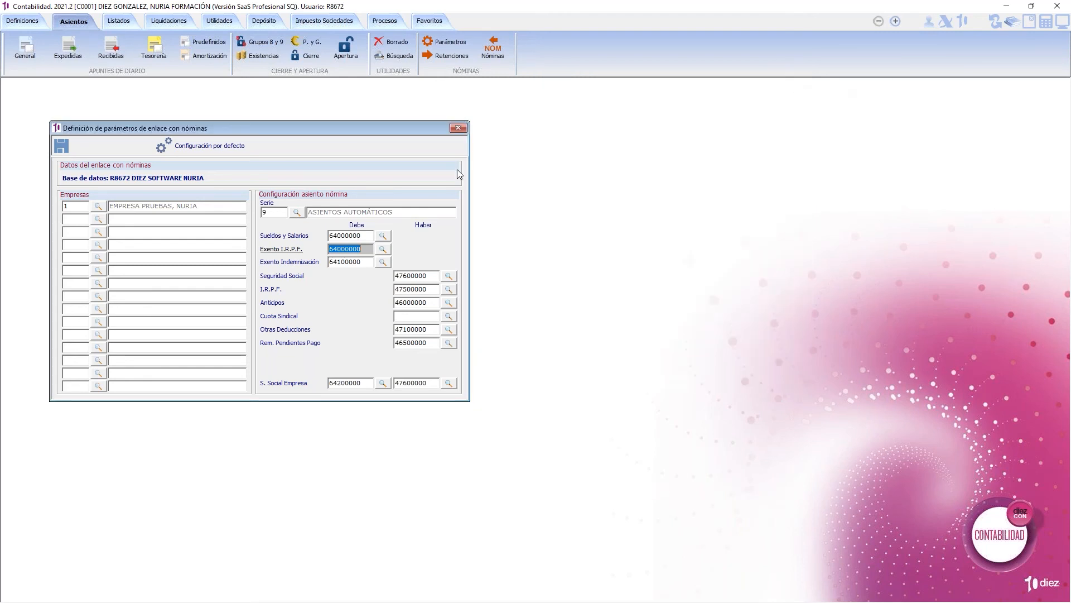
{"action": "left_click", "coordinate": [458, 128]}
{"action": "left_click", "coordinate": [541, 328]}
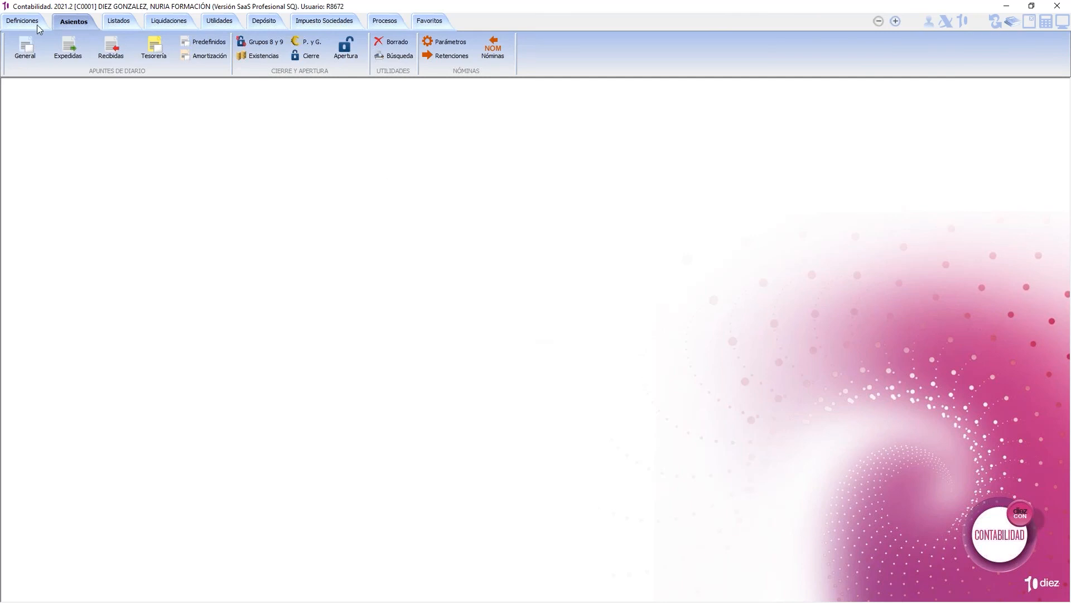
Start a general journal entry in series 4 dated 15/02/2021 and close it without saving
{"action": "left_click", "coordinate": [34, 45]}
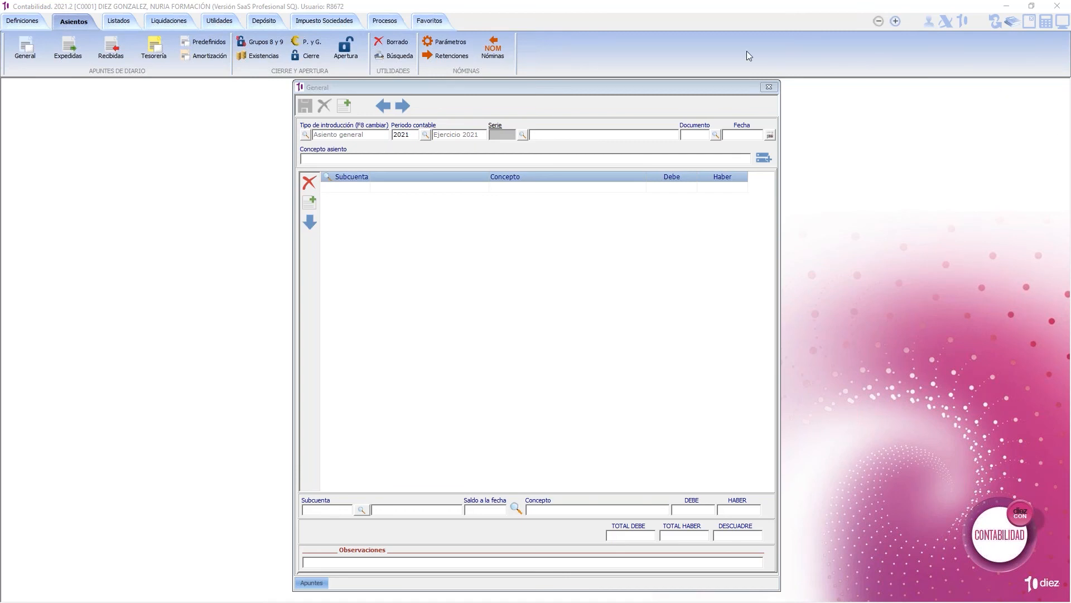
{"action": "left_click", "coordinate": [498, 132]}
{"action": "type", "text": "4"}
{"action": "key", "text": "Return"}
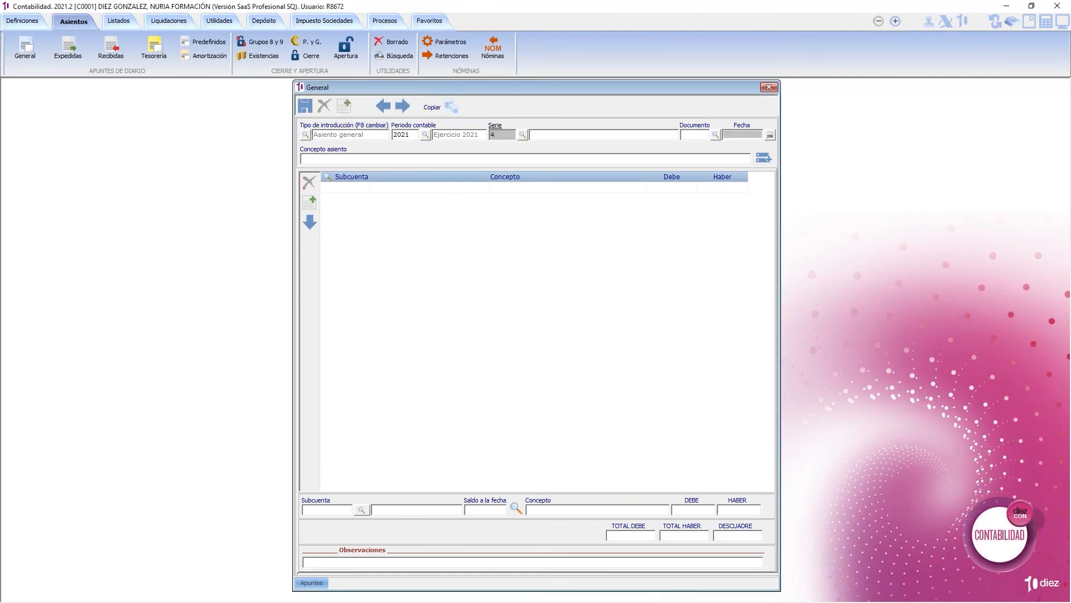
{"action": "type", "text": "15/02/2021"}
{"action": "key", "text": "Return"}
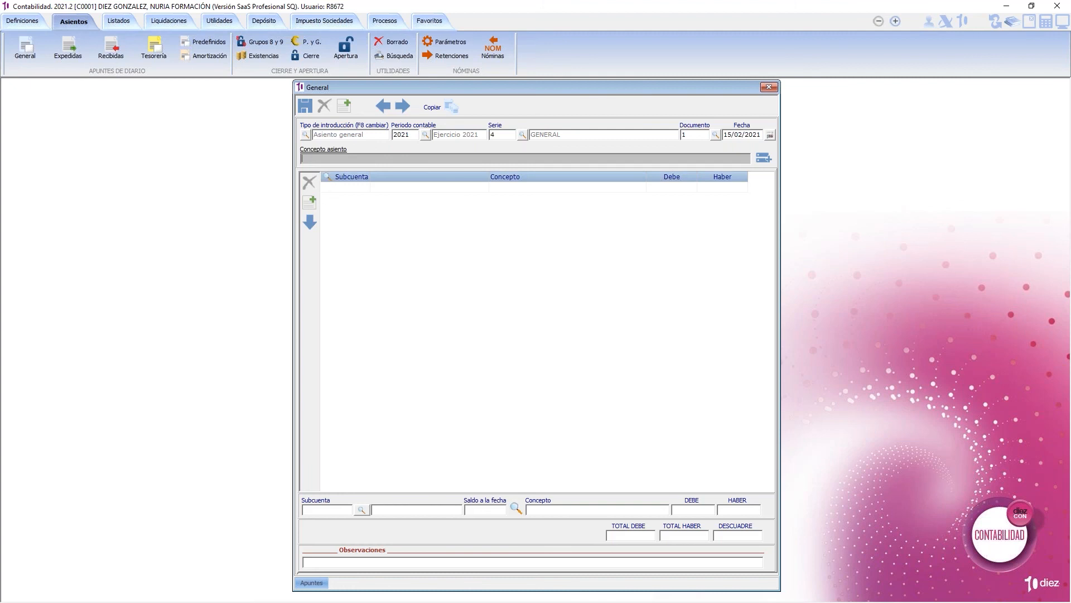
{"action": "left_click", "coordinate": [769, 87]}
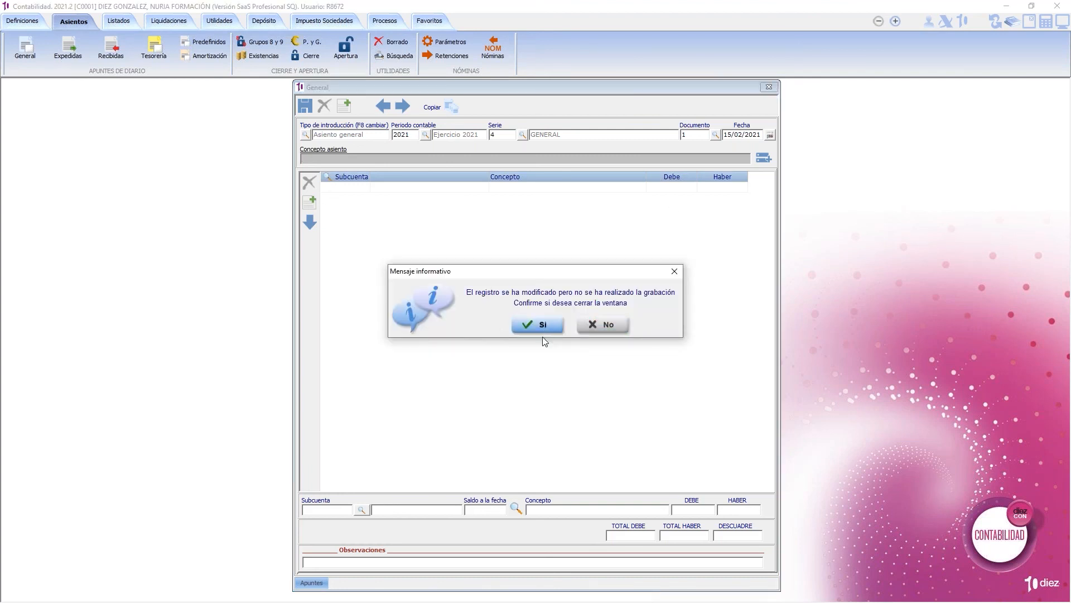
{"action": "left_click", "coordinate": [544, 326]}
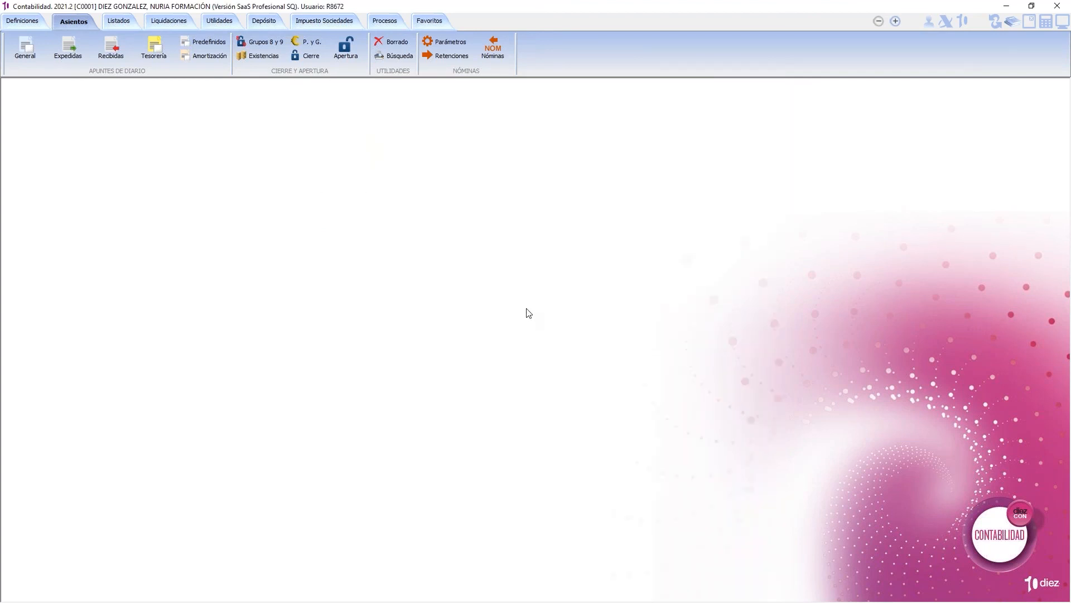
View the automatic amortization calculation, and open the Pérdidas y Ganancias and Cierre entry generation windows without entering data
{"action": "left_click", "coordinate": [210, 55]}
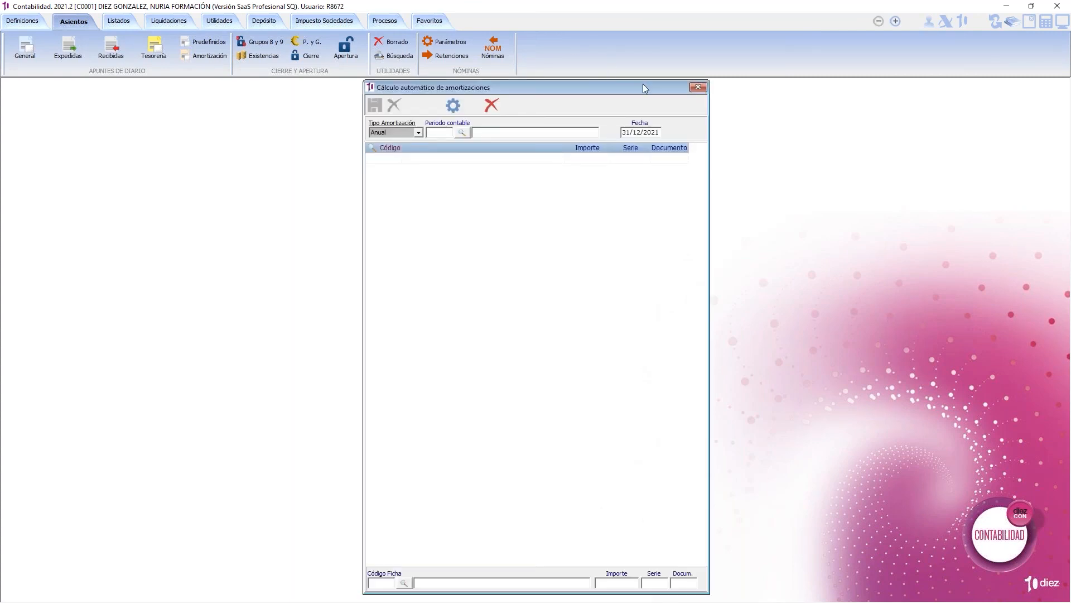
{"action": "left_click", "coordinate": [698, 87]}
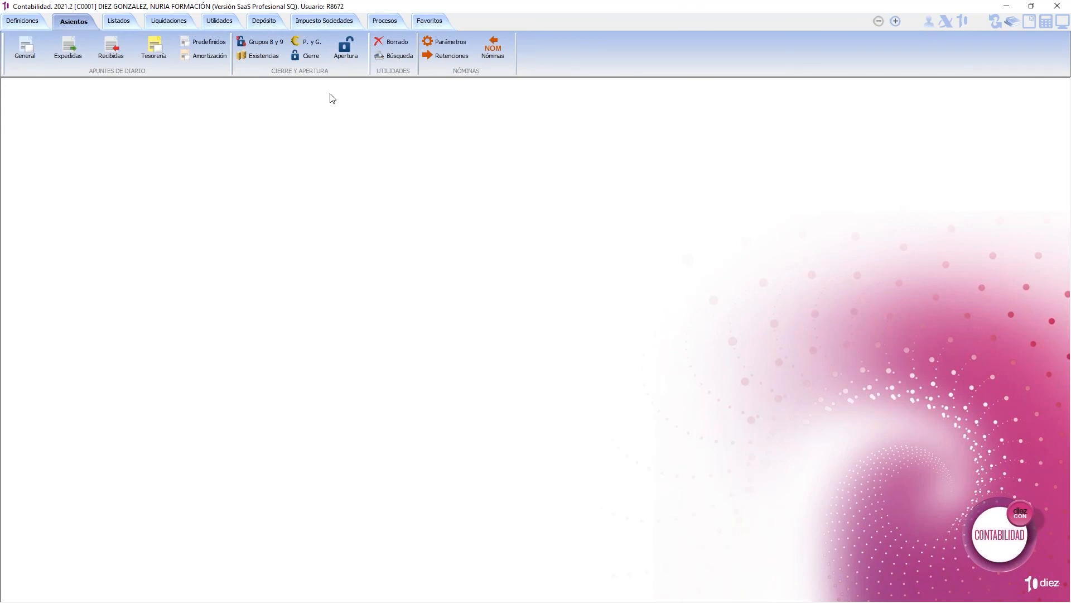
{"action": "left_click", "coordinate": [319, 46]}
{"action": "left_click_drag", "start_coordinate": [456, 86], "coordinate": [323, 83]}
{"action": "left_click", "coordinate": [319, 56]}
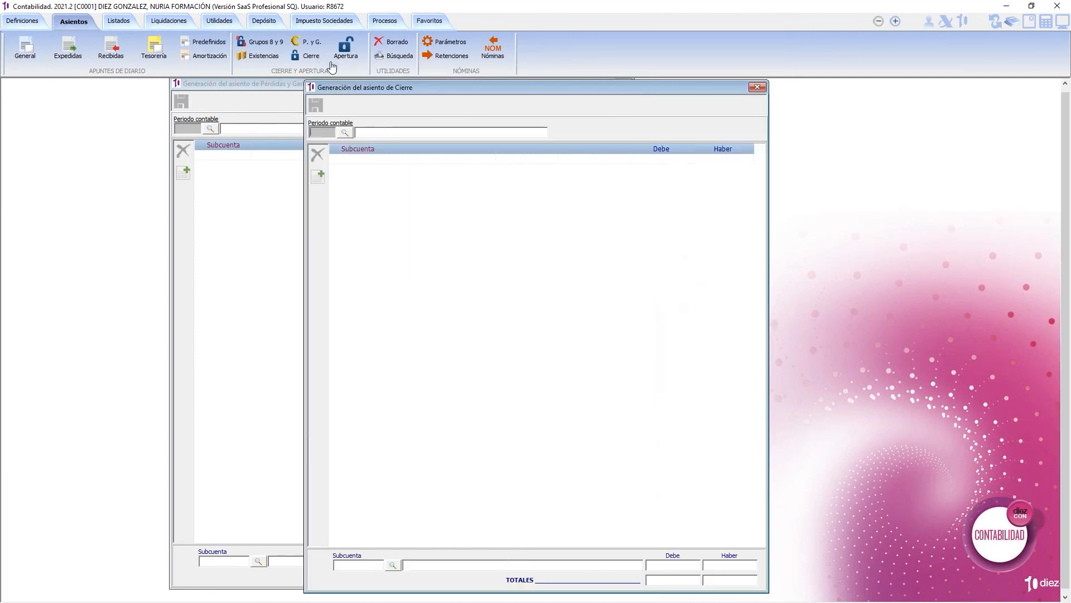
{"action": "left_click_drag", "start_coordinate": [442, 146], "coordinate": [412, 146]}
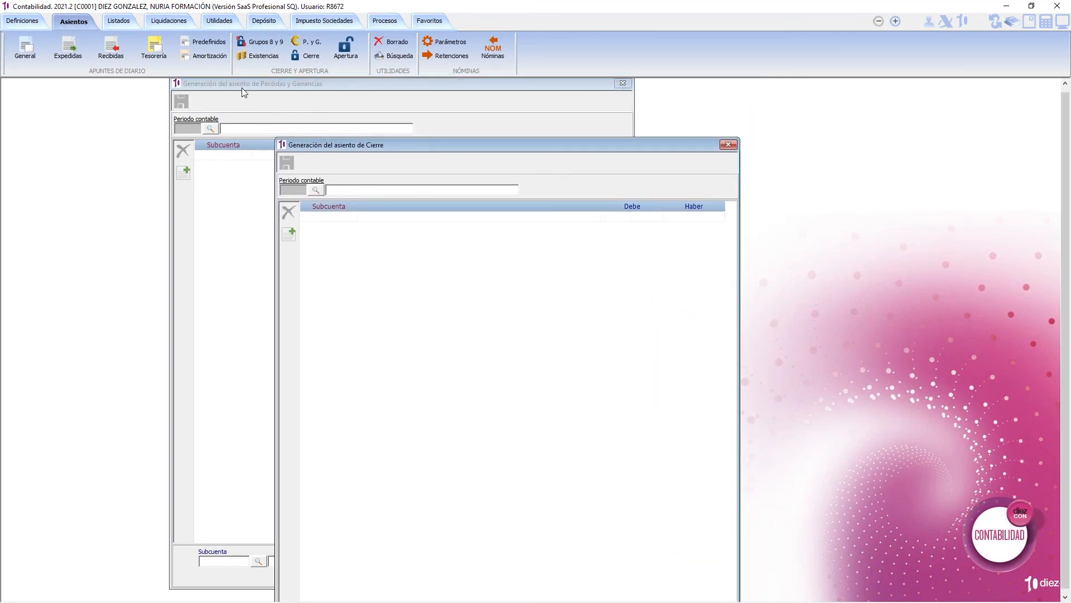
{"action": "left_click", "coordinate": [328, 88]}
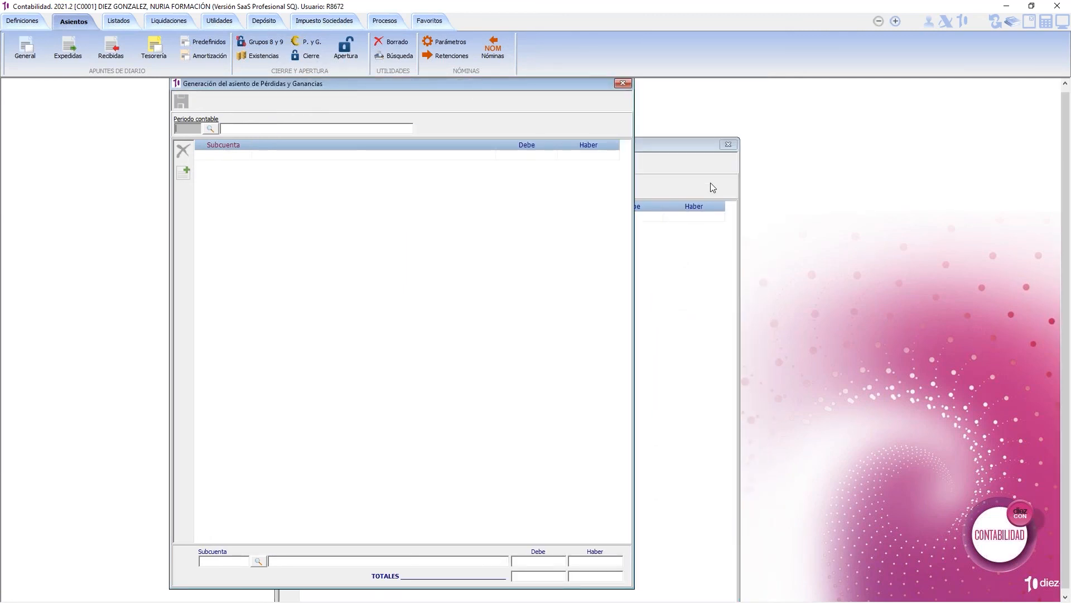
{"action": "left_click", "coordinate": [691, 174]}
{"action": "left_click_drag", "start_coordinate": [575, 143], "coordinate": [541, 112]}
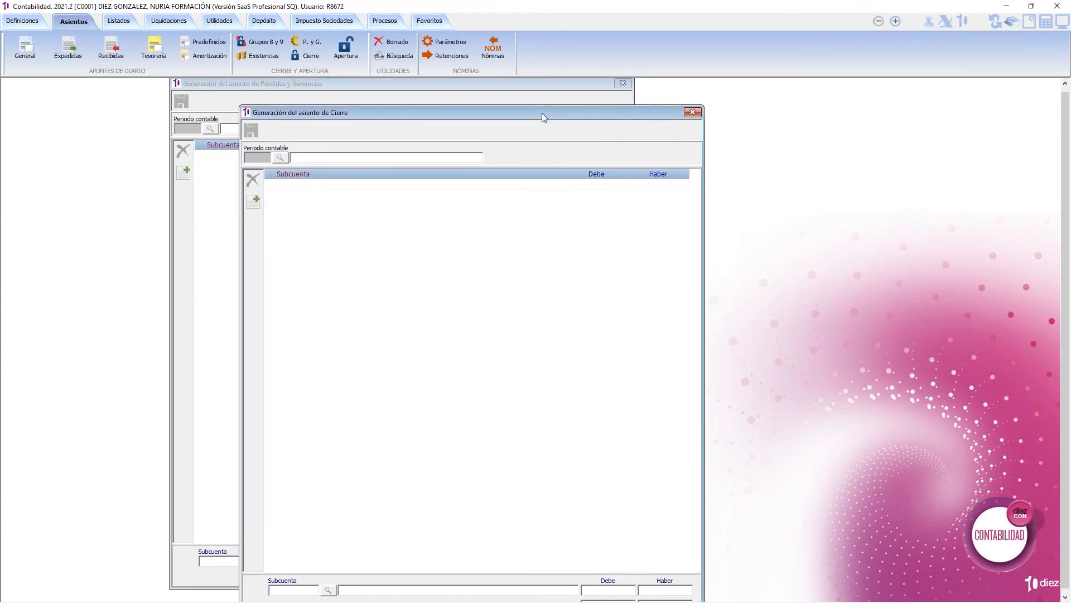
View the Apertura entry generation window and close all the year-end entry windows without generating anything
{"action": "left_click", "coordinate": [346, 48]}
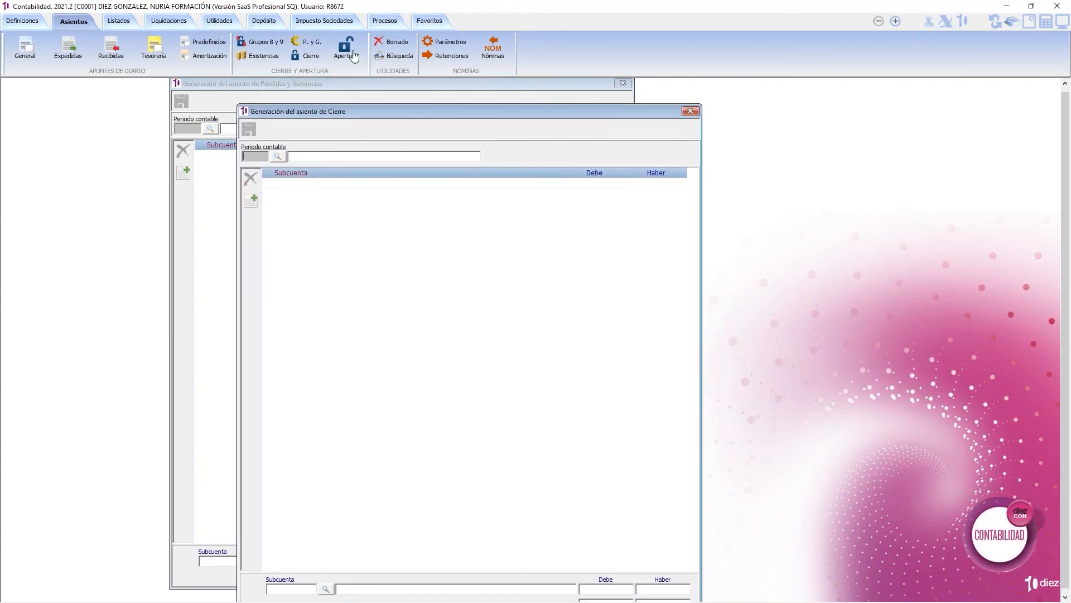
{"action": "left_click_drag", "start_coordinate": [603, 89], "coordinate": [622, 158]}
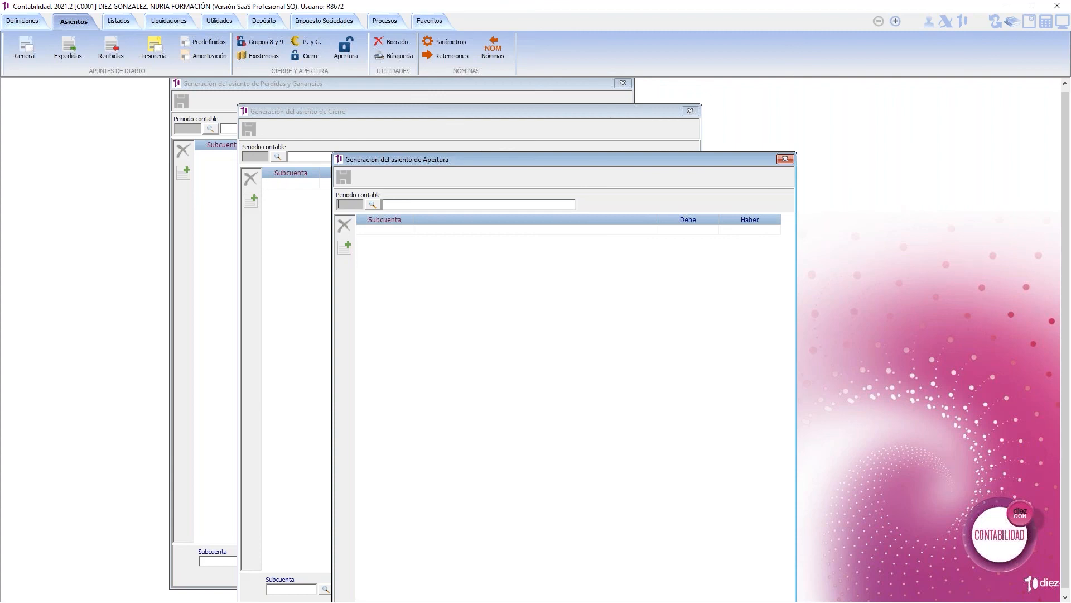
{"action": "left_click", "coordinate": [786, 159]}
{"action": "left_click", "coordinate": [690, 111]}
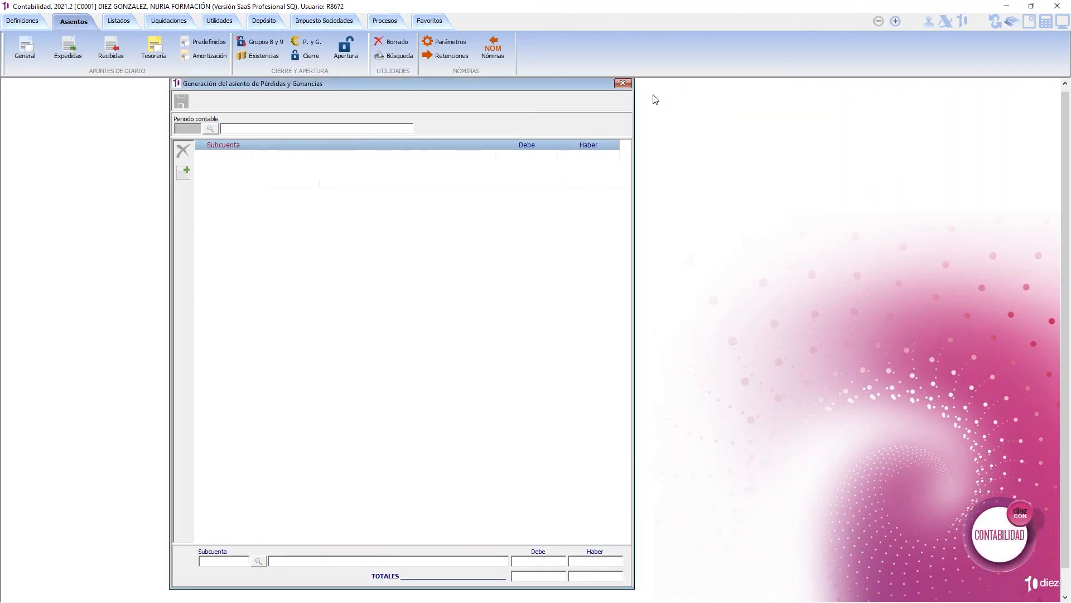
{"action": "left_click", "coordinate": [623, 83]}
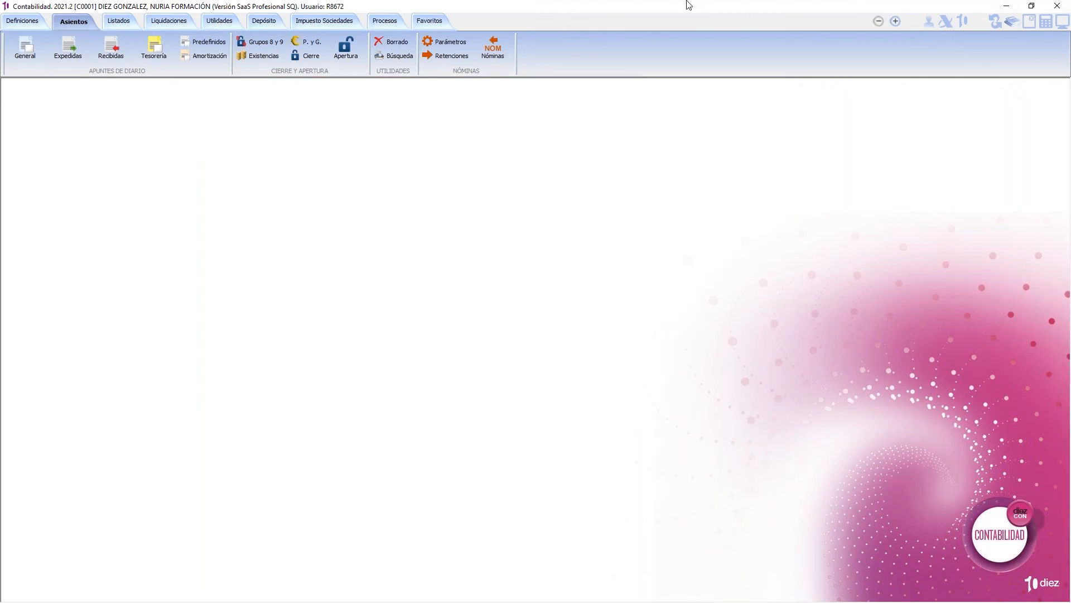
Set up the Libro mayor de cuenta report from 01/01/2019 for subaccount 43000000 CLIENTES VARIOS
{"action": "left_click", "coordinate": [122, 21]}
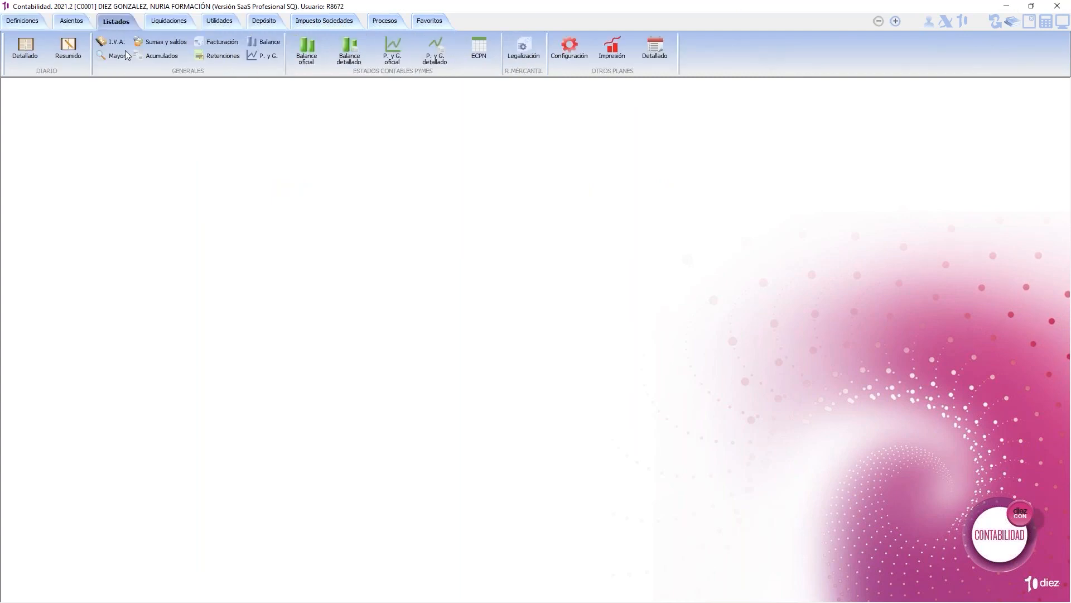
{"action": "left_click", "coordinate": [126, 56]}
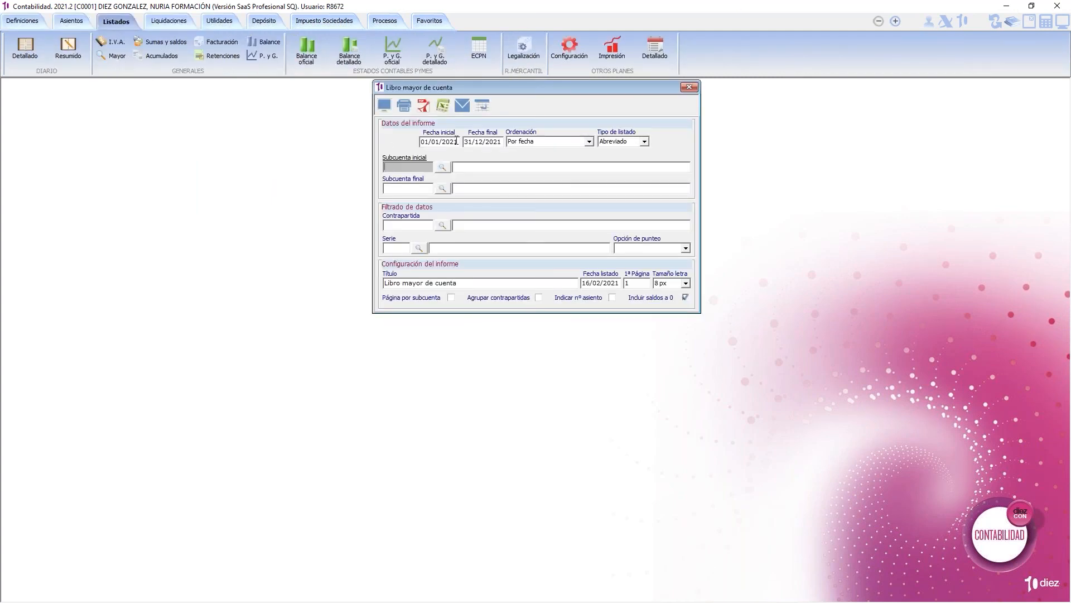
{"action": "left_click", "coordinate": [456, 141]}
{"action": "type", "text": "01012019"}
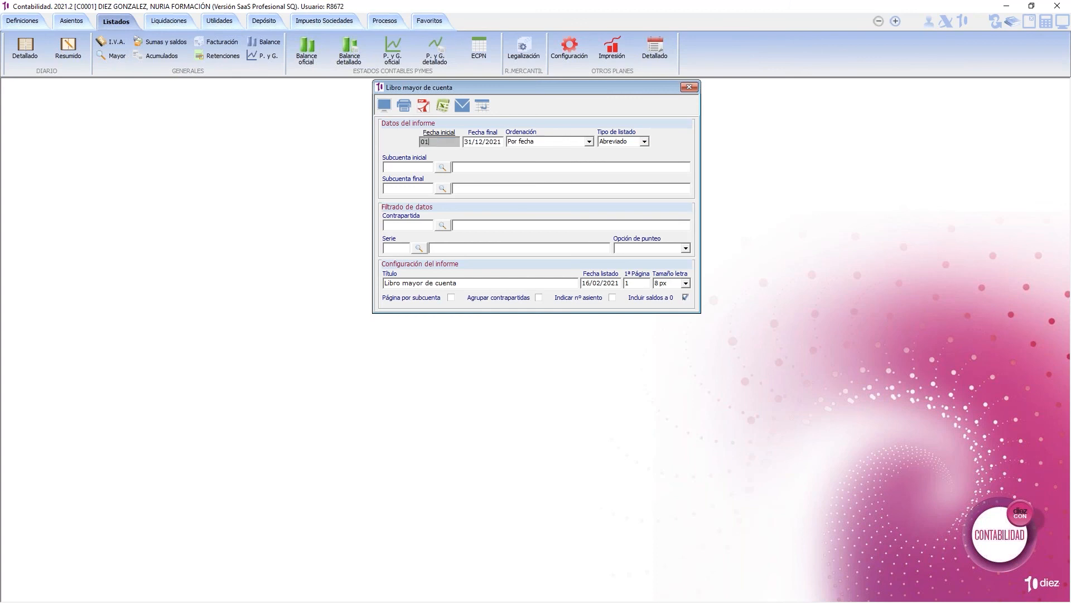
{"action": "key", "text": "Tab"}
{"action": "key", "text": "Tab"}
{"action": "key", "text": "Tab"}
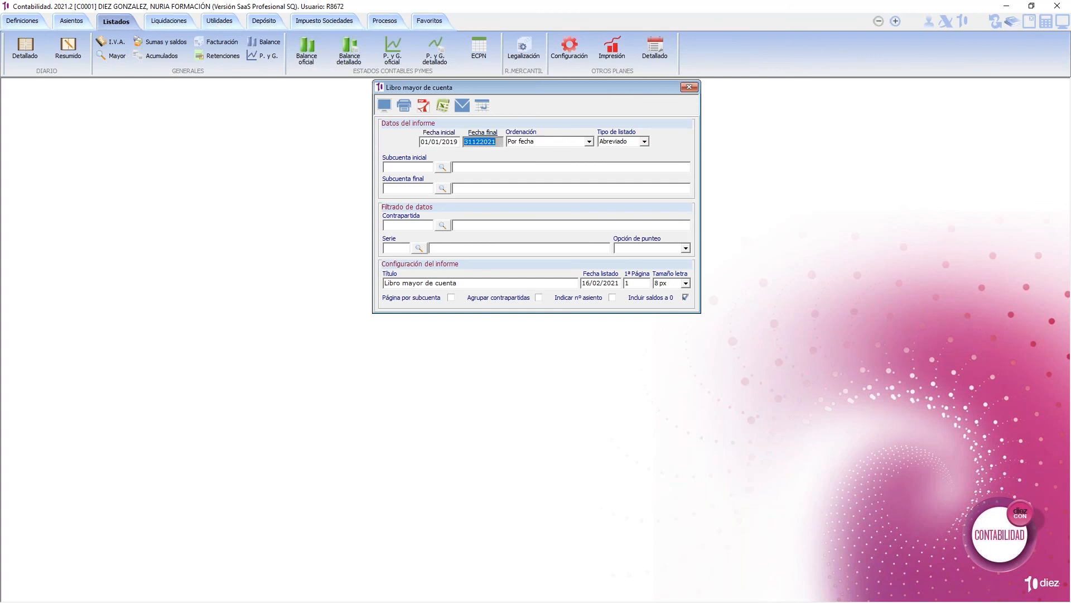
{"action": "key", "text": "Tab"}
{"action": "type", "text": "43000000"}
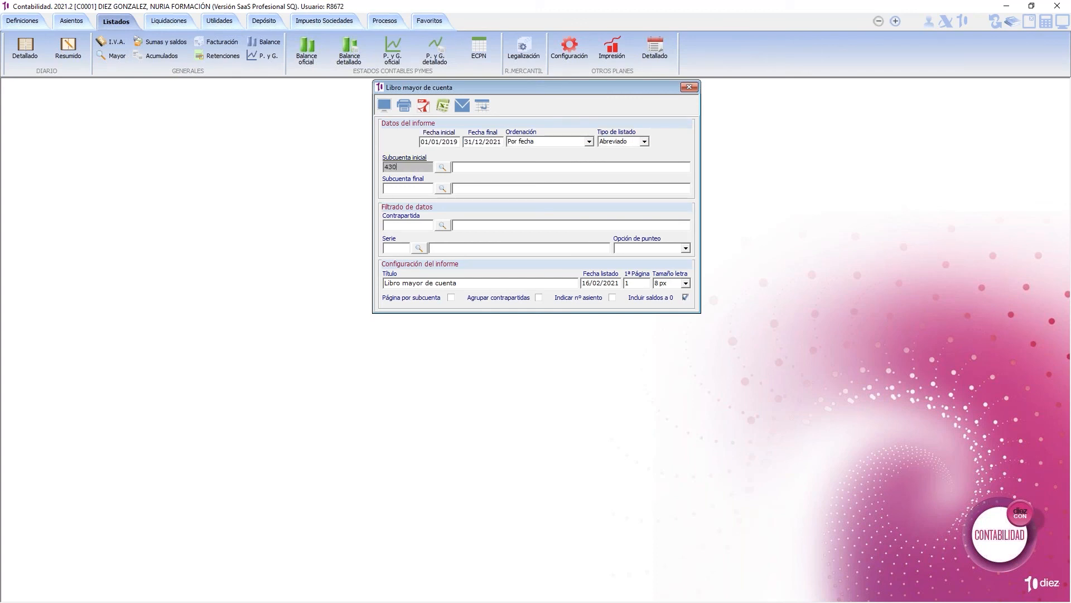
{"action": "key", "text": "Tab"}
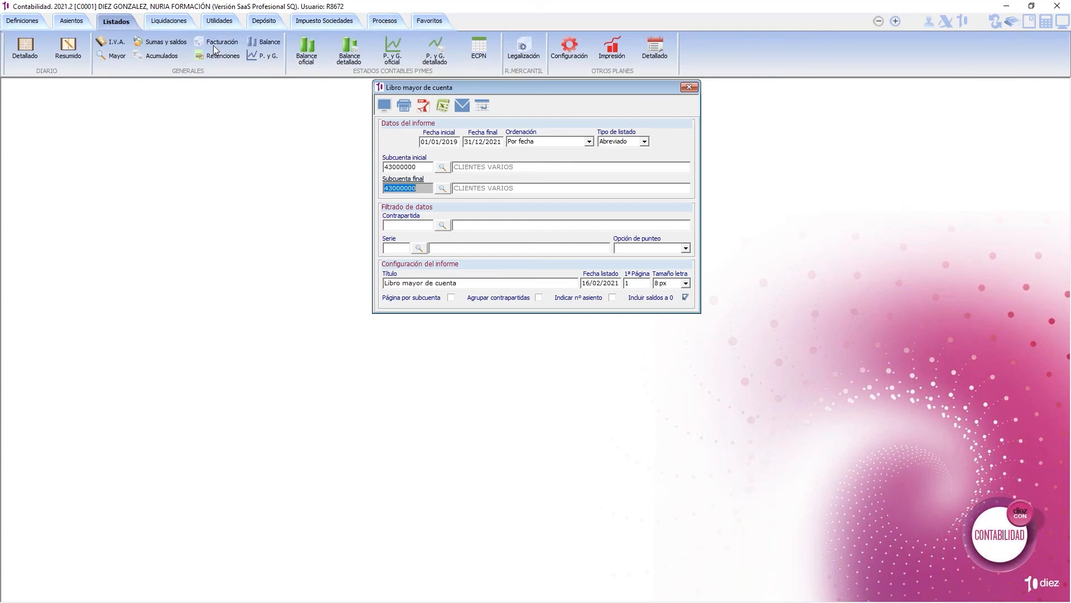
Preview the Libro mayor de cuenta report on screen, and close both the preview and the report window
{"action": "left_click", "coordinate": [384, 106]}
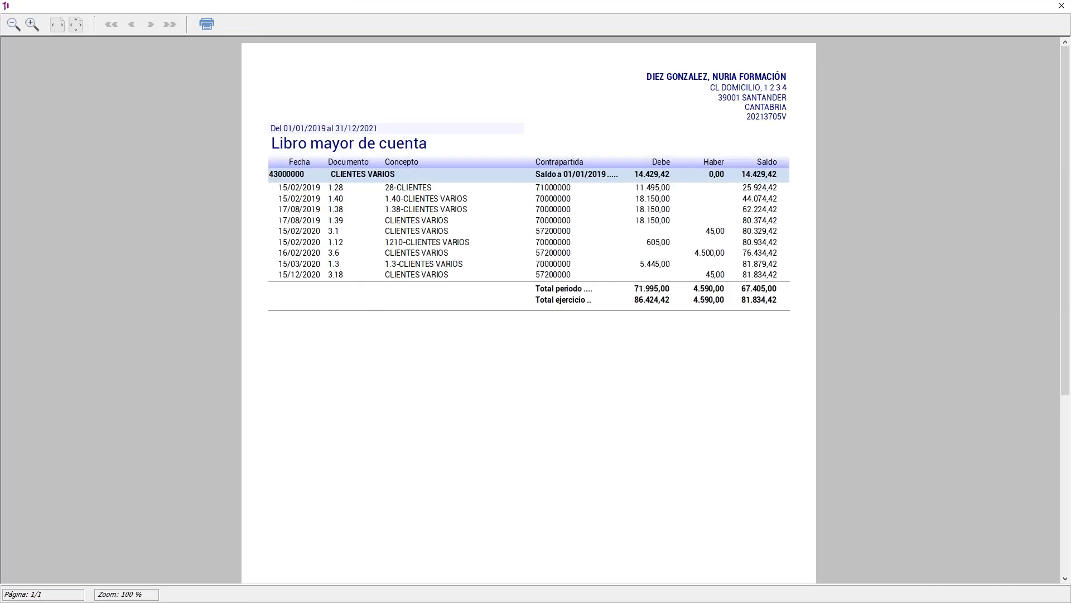
{"action": "left_click", "coordinate": [1059, 7]}
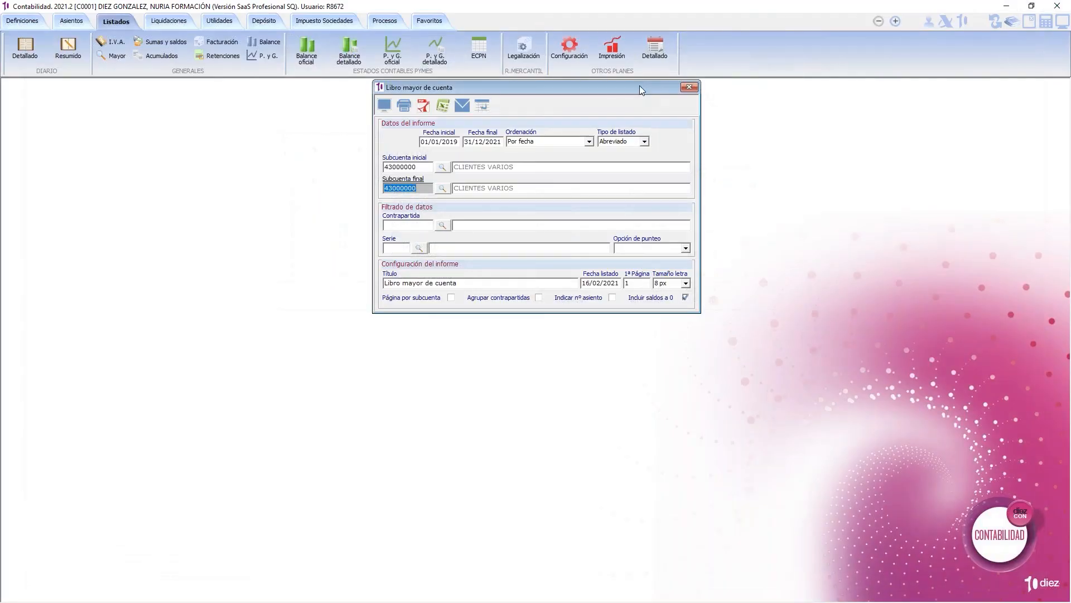
{"action": "left_click", "coordinate": [688, 100]}
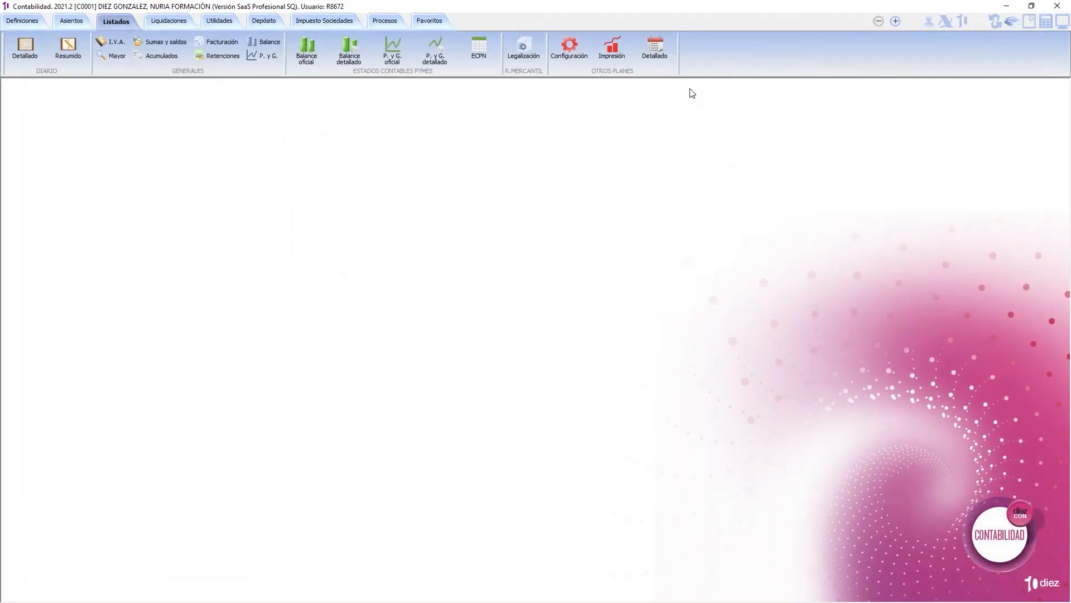
Search the 2021 journal entries for amounts from 50,00 to 50,00 in debit or credit, and preview the resulting report on screen
{"action": "left_click", "coordinate": [71, 27]}
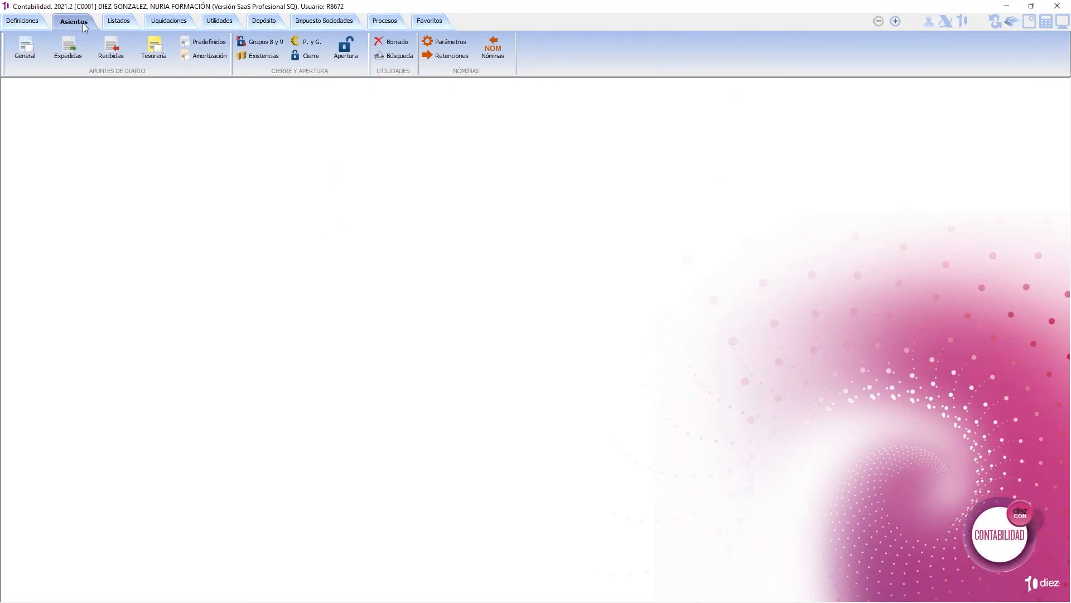
{"action": "left_click", "coordinate": [403, 56]}
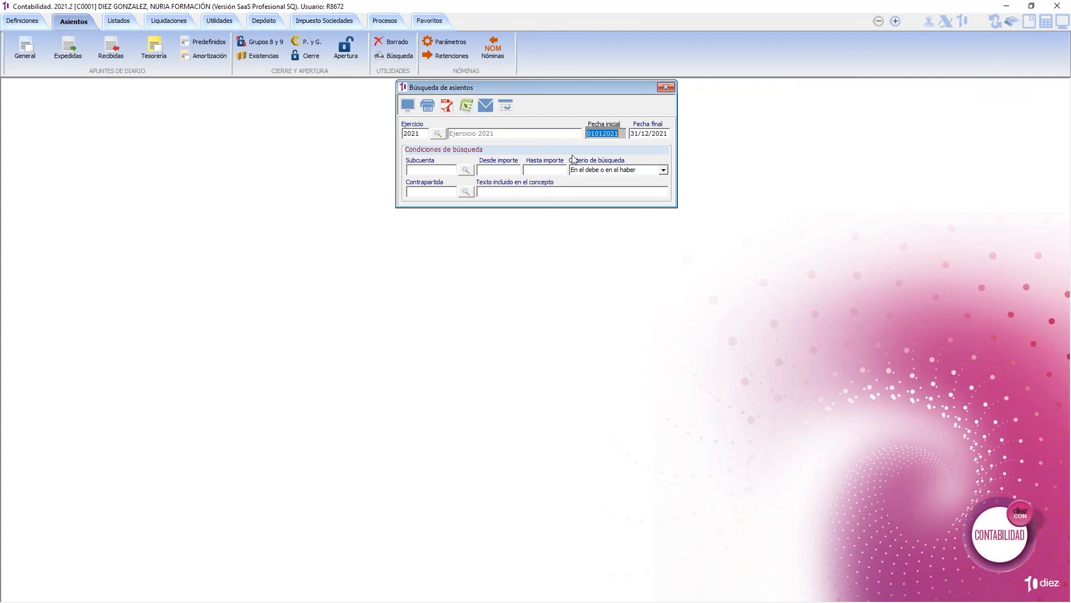
{"action": "left_click", "coordinate": [497, 171]}
{"action": "type", "text": "5"}
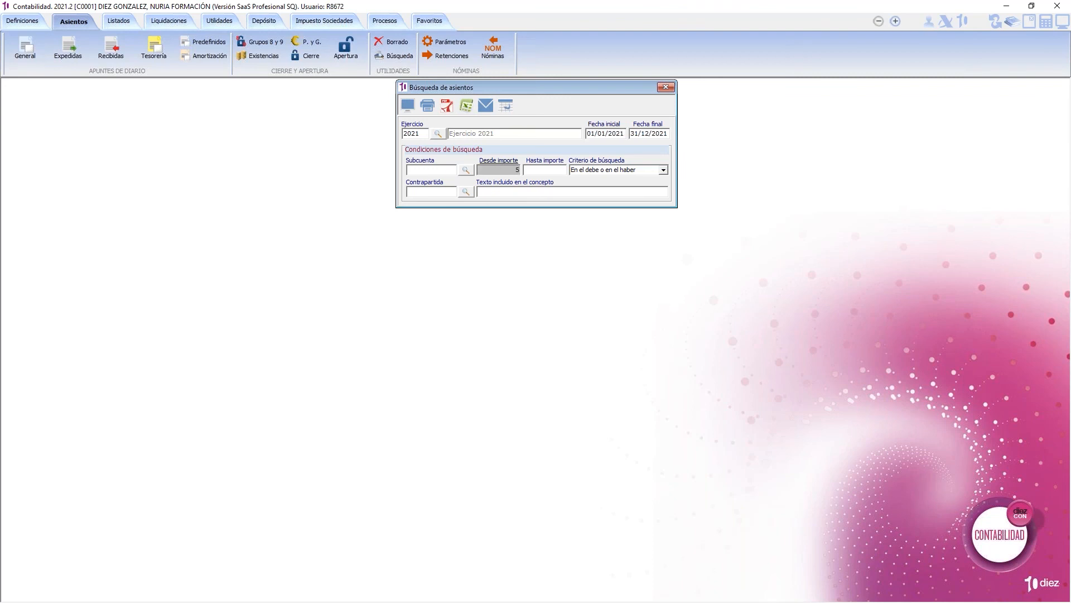
{"action": "type", "text": "0"}
{"action": "key", "text": "Tab"}
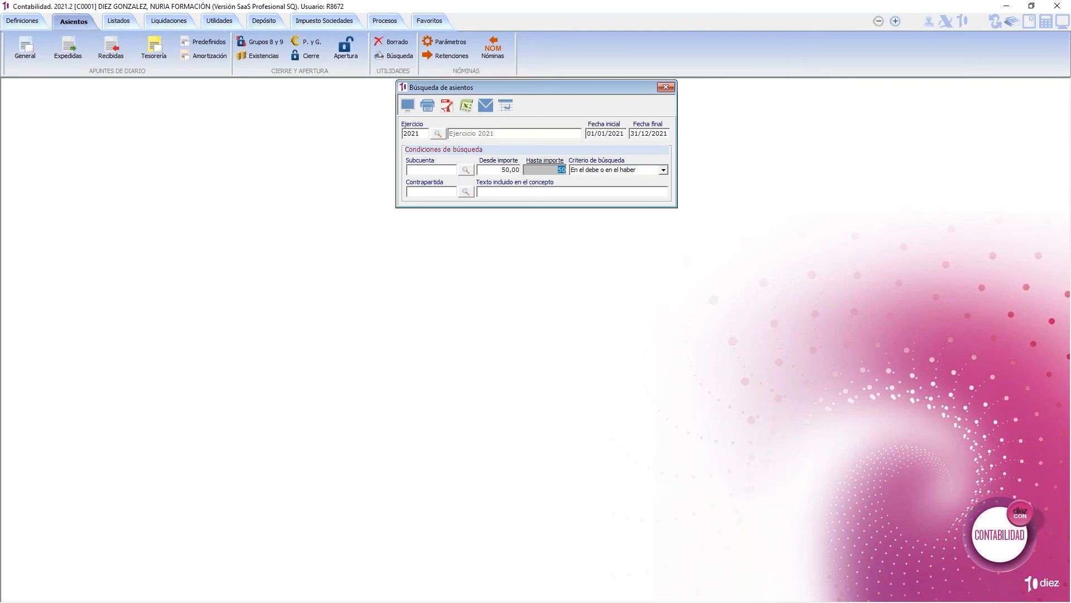
{"action": "left_click", "coordinate": [407, 105]}
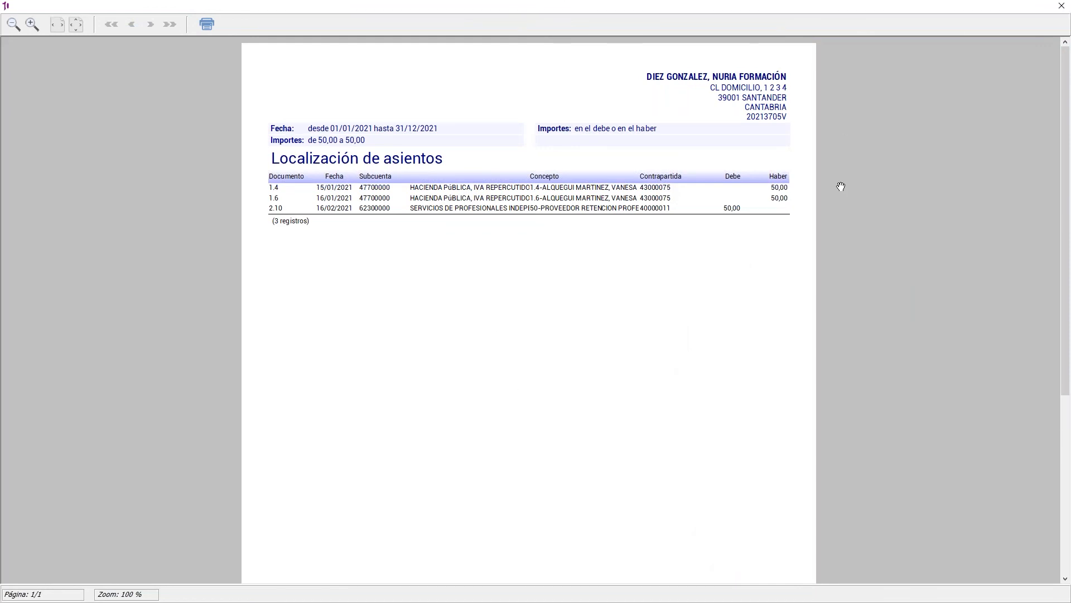
{"action": "left_click", "coordinate": [1061, 7]}
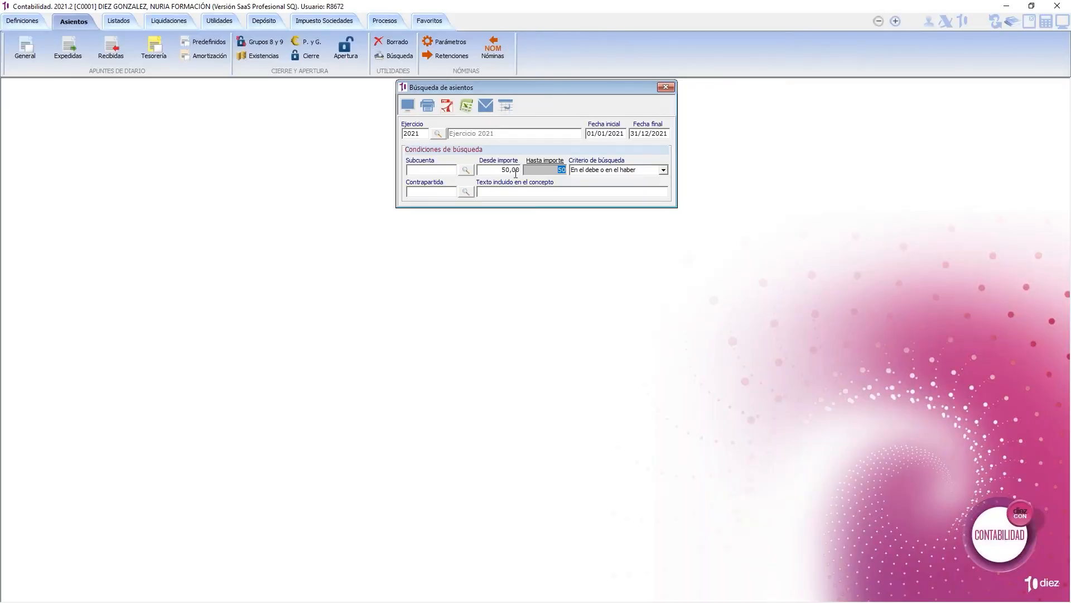
Raise the entry search's upper amount to 60,00 and show the matching records as an on-screen list
{"action": "type", "text": "6"}
{"action": "key", "text": "Tab"}
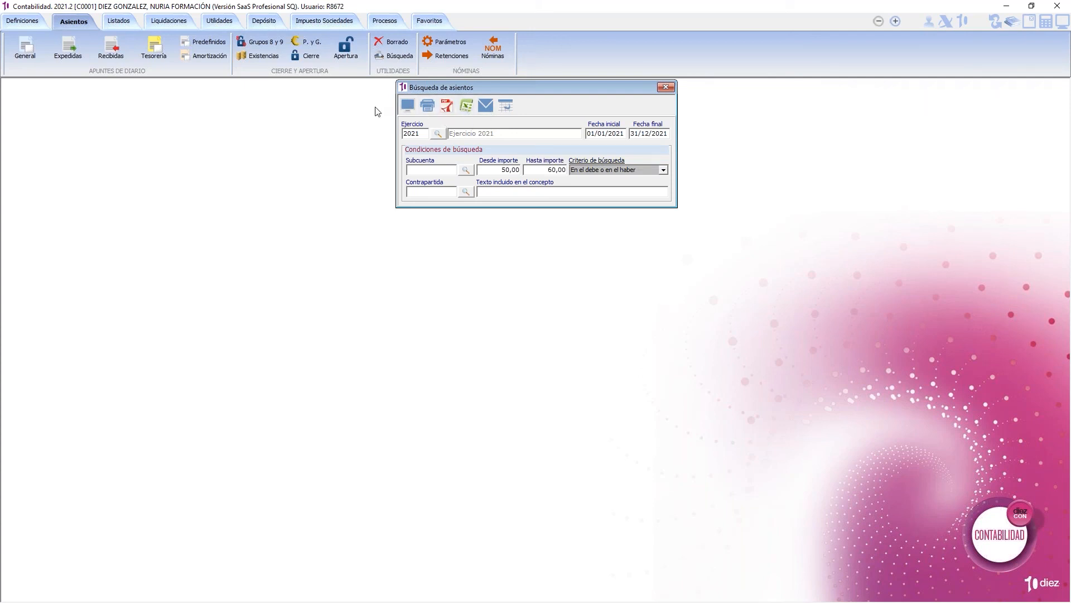
{"action": "left_click", "coordinate": [505, 107]}
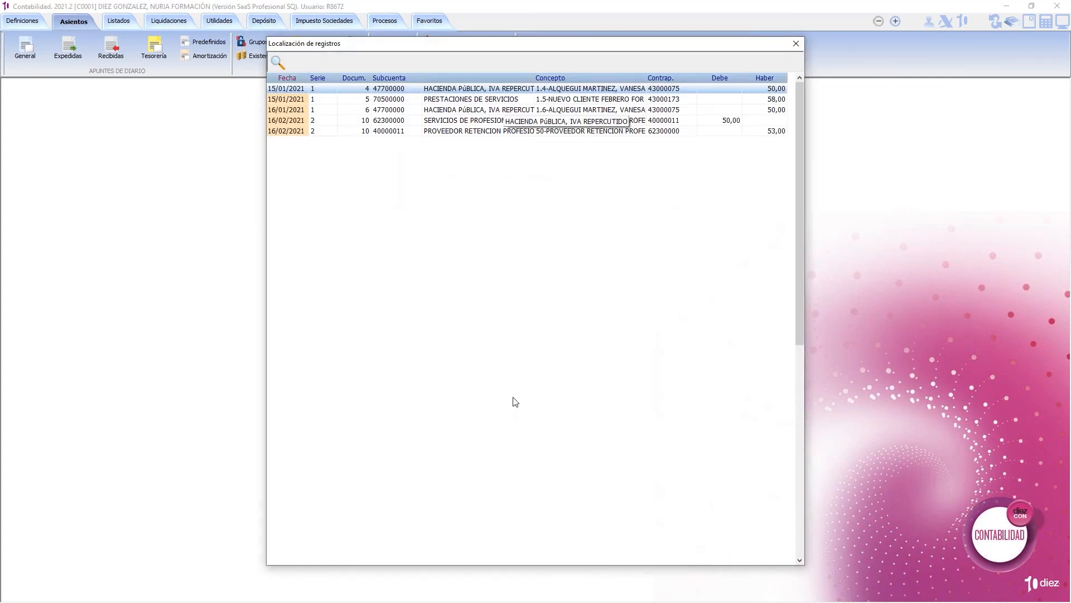
Open the received invoice behind the 16/02/2021 record for subaccount 62300000, and close the invoice and the entry search without changes
{"action": "double_click", "coordinate": [443, 121]}
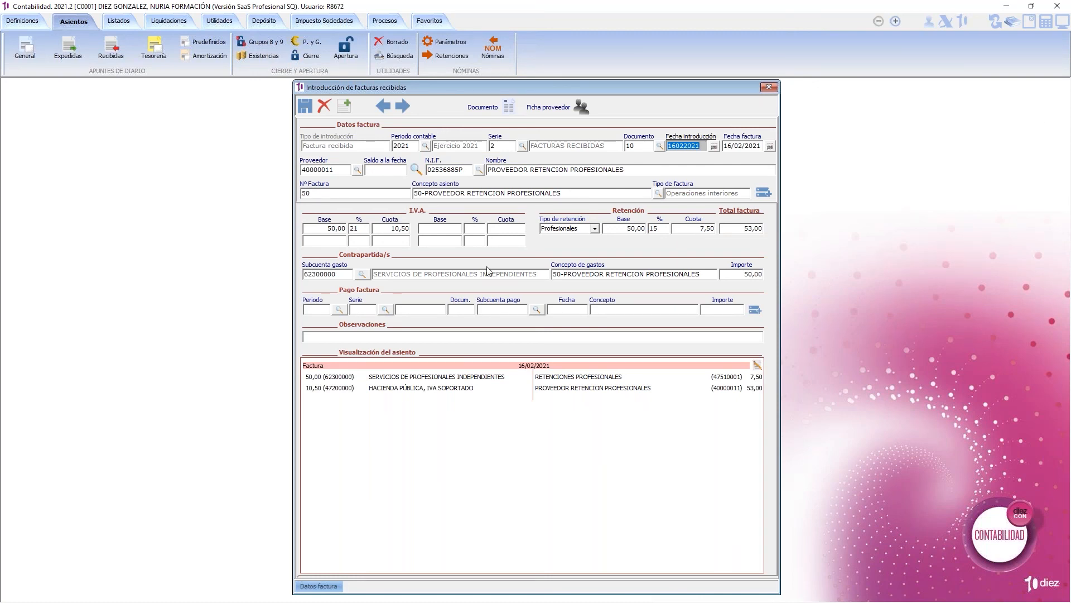
{"action": "left_click", "coordinate": [774, 88]}
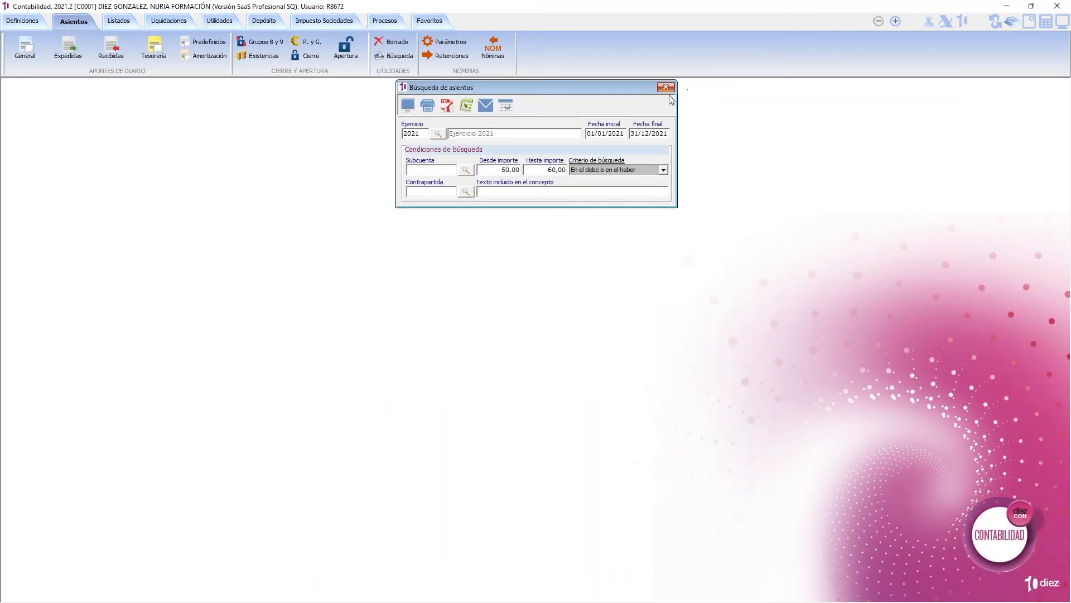
{"action": "left_click", "coordinate": [671, 89]}
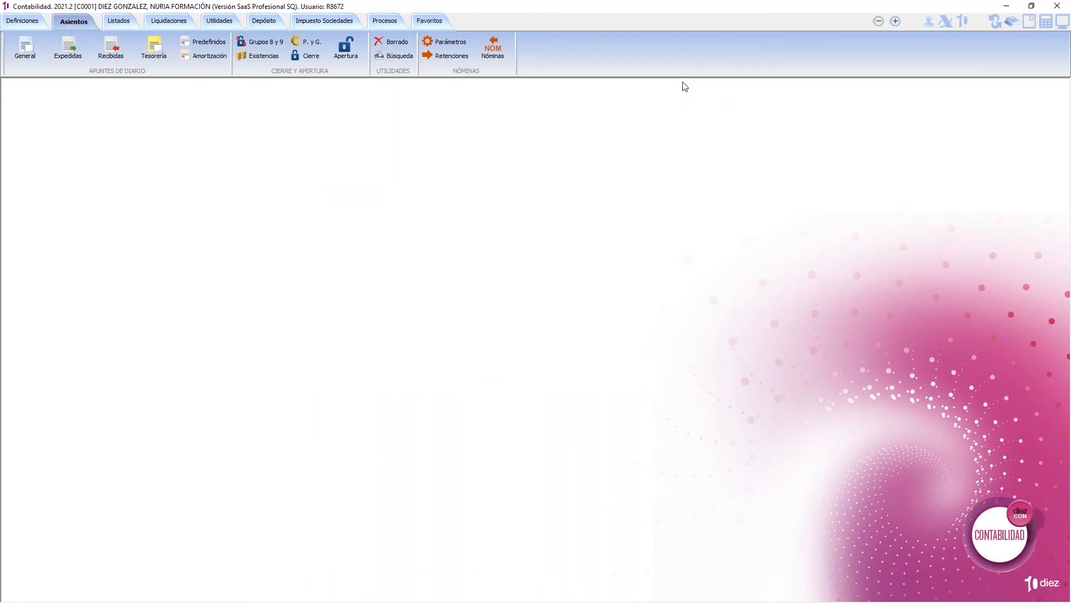